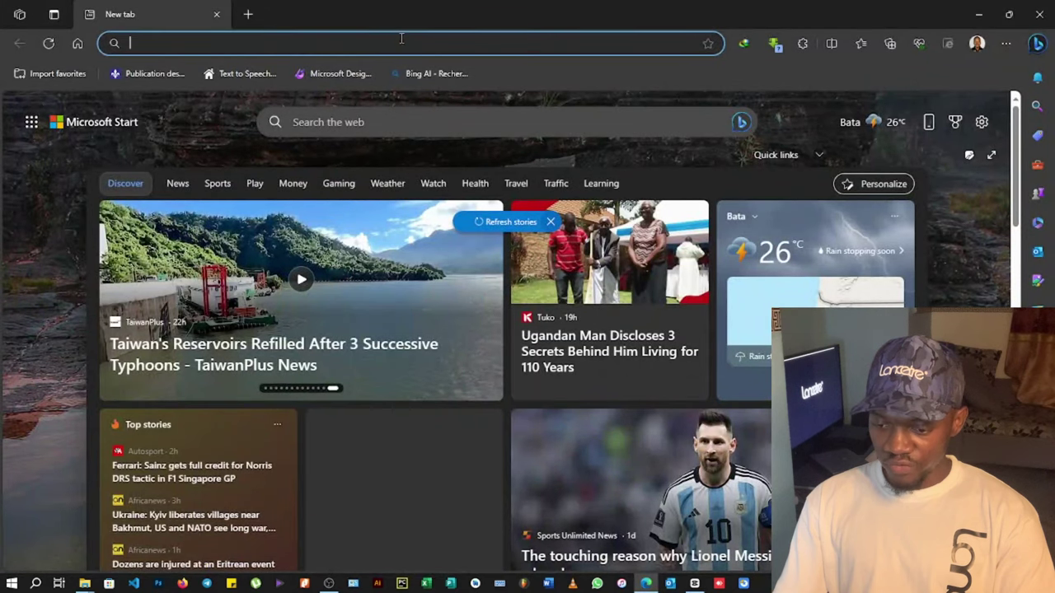
# Step: Load textfromtospeech.com/fr/text-to-voice/ in the browser, then open a second blank tab
pyautogui.click(401, 43)
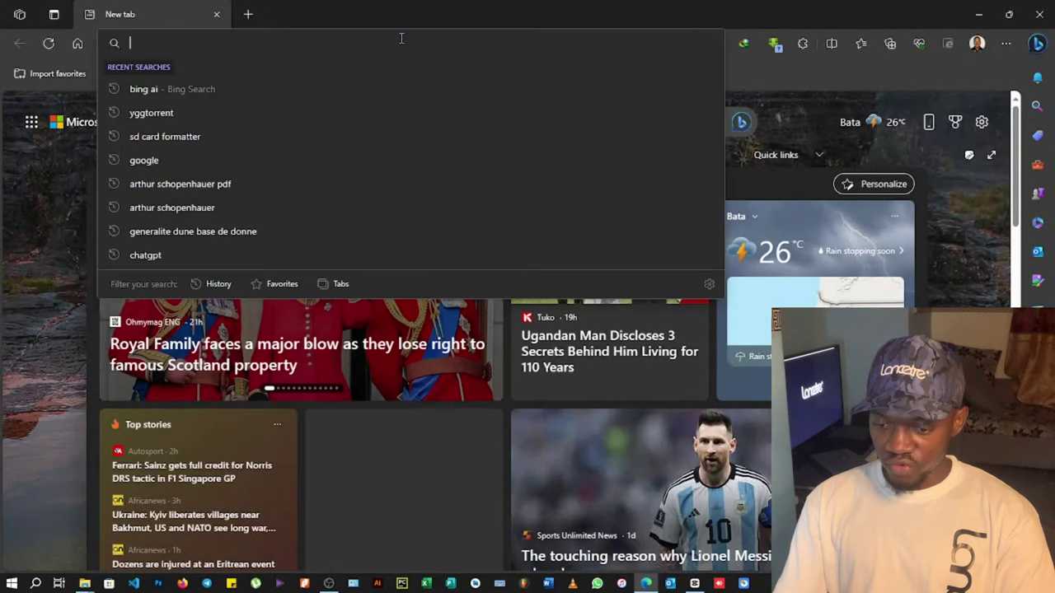
pyautogui.write('textfromtospeech.com/fr/text-to-voice/')
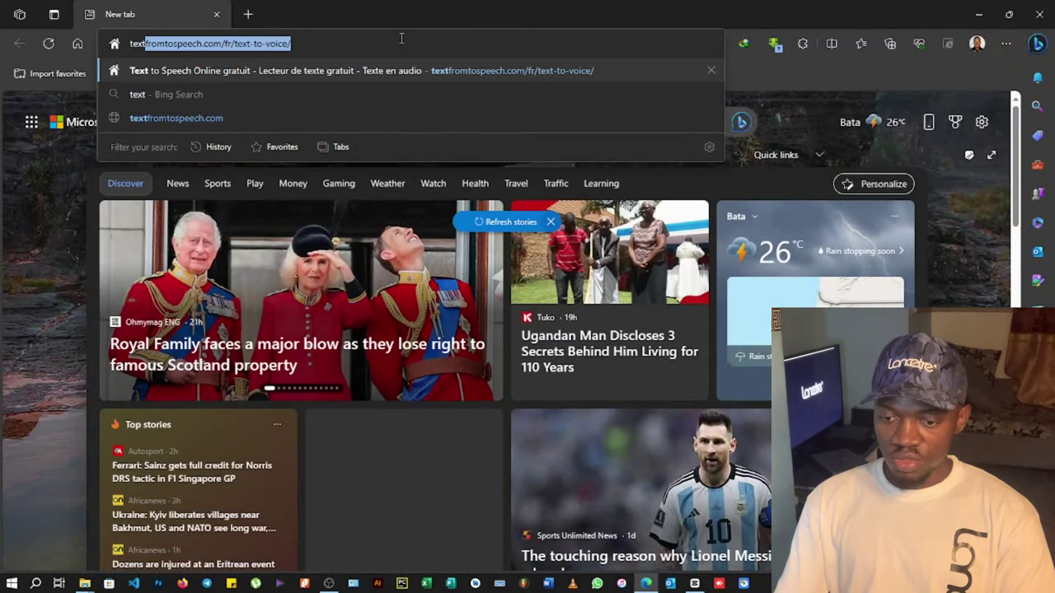
pyautogui.press('Right')
pyautogui.press('Return')
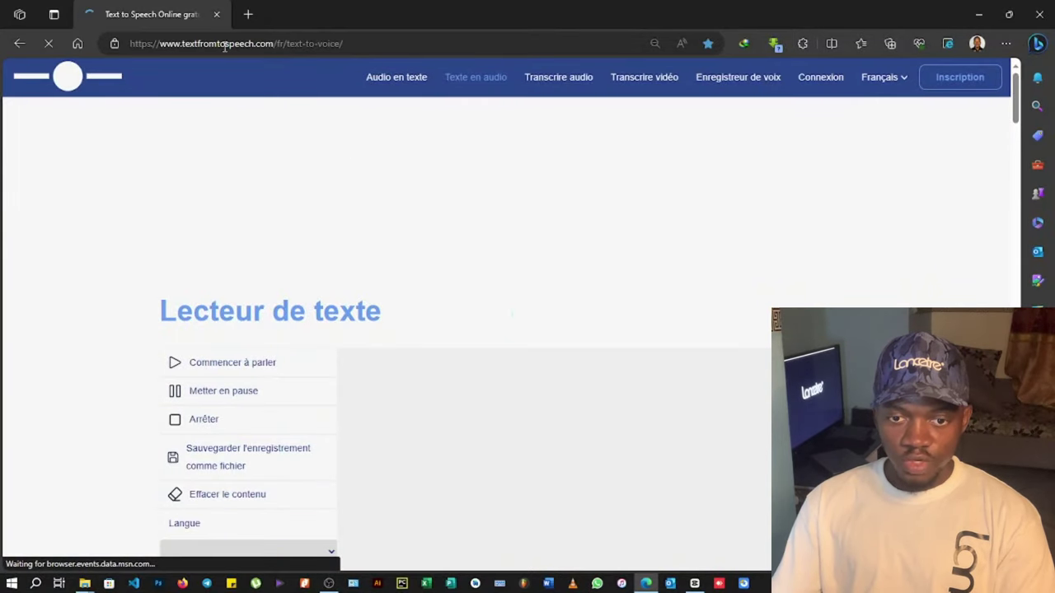
pyautogui.hotkey('ctrl', 't')
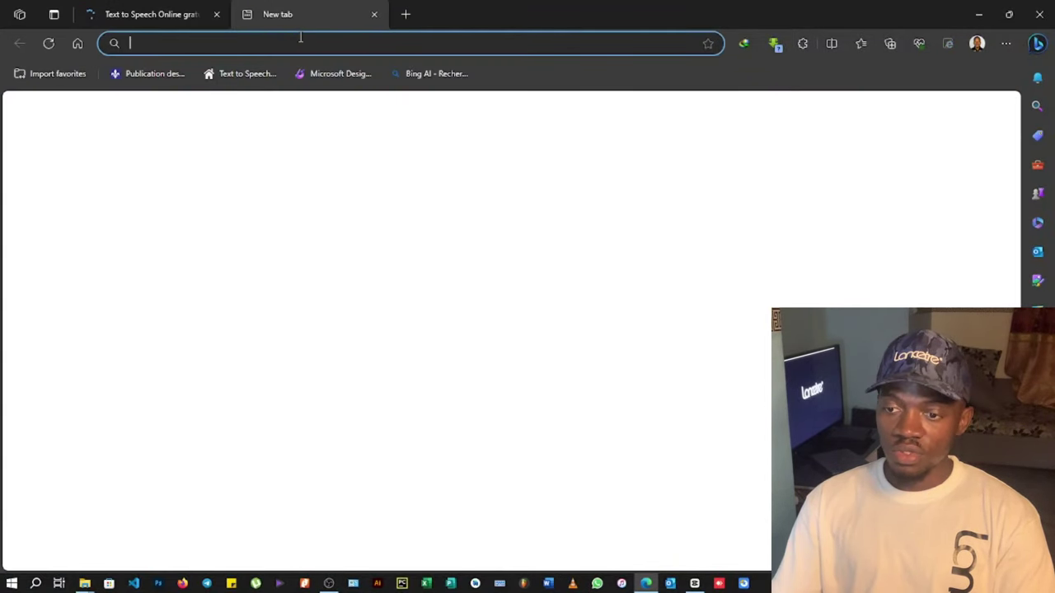
# Step: Ask Bing Chat 'donne moi lees avantages du casque vr' and select its answer text
pyautogui.write('bing ai')
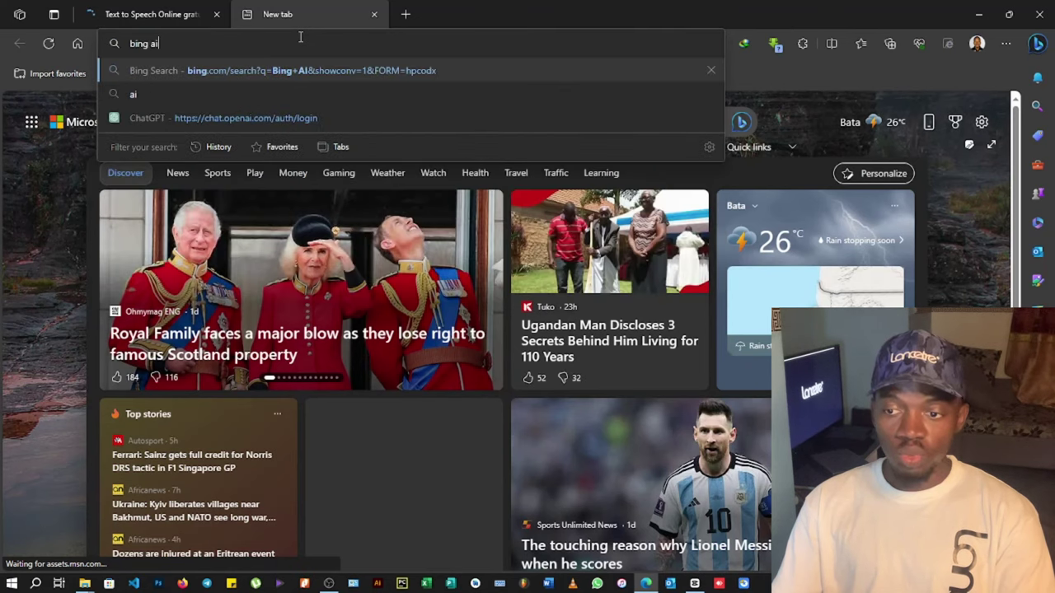
pyautogui.press('Return')
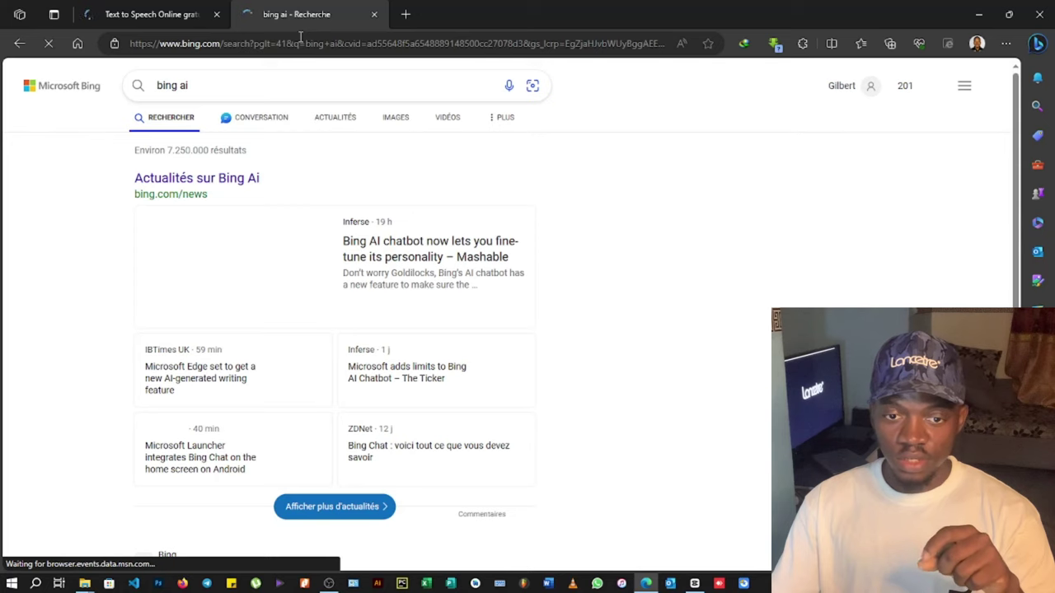
pyautogui.click(254, 118)
pyautogui.write('donne moi lees avantages du casque vr')
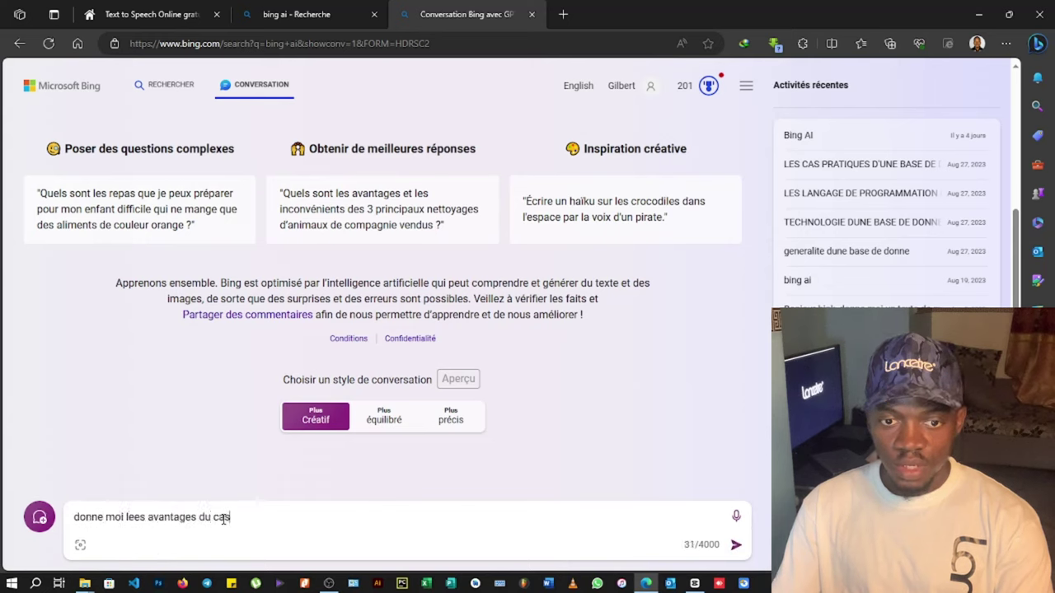
pyautogui.press('Return')
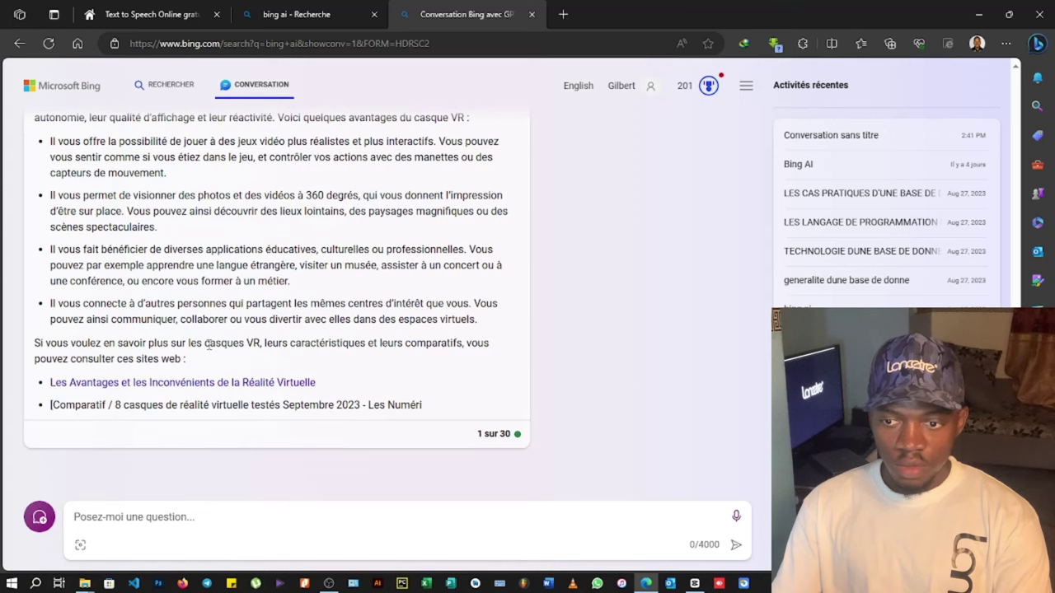
pyautogui.moveTo(36, 239); pyautogui.dragTo(490, 326)
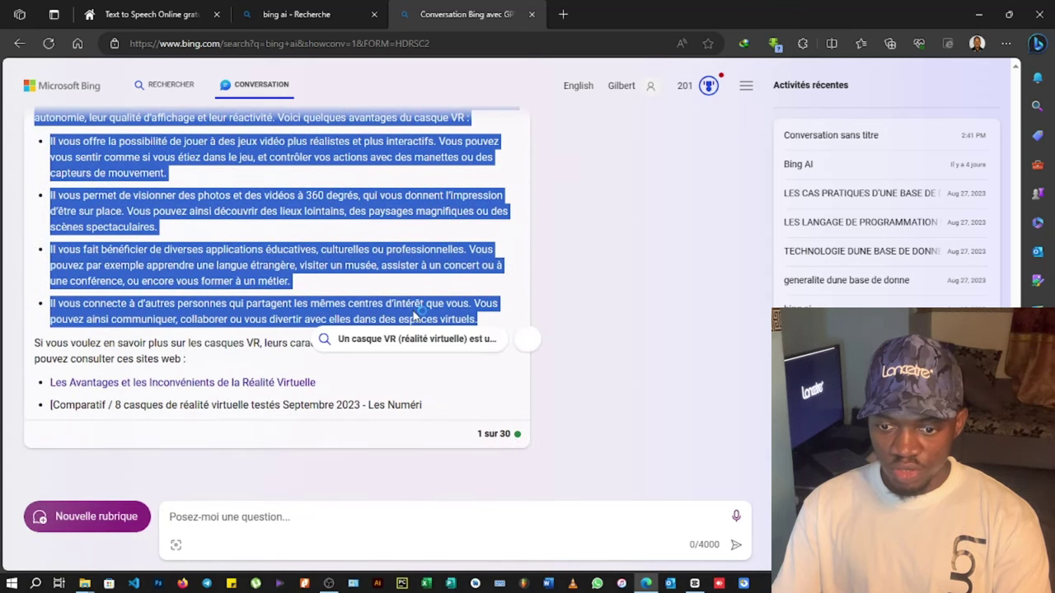
# Step: Paste the copied VR headset answer into the TextFromToSpeech reader and start reading it aloud
pyautogui.click(273, 14)
pyautogui.click(175, 18)
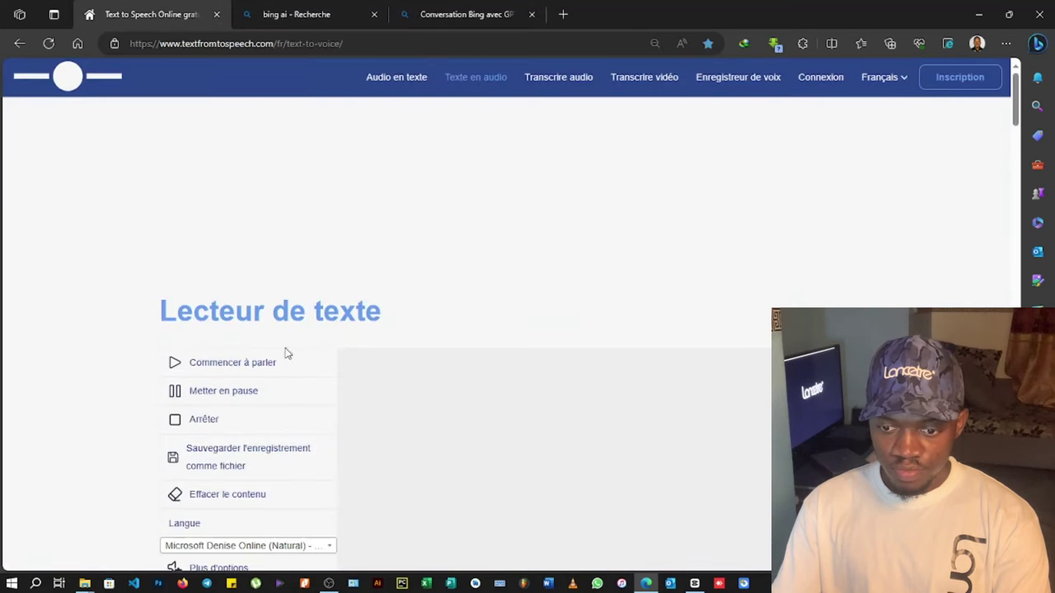
pyautogui.rightClick(358, 264)
pyautogui.click(382, 368)
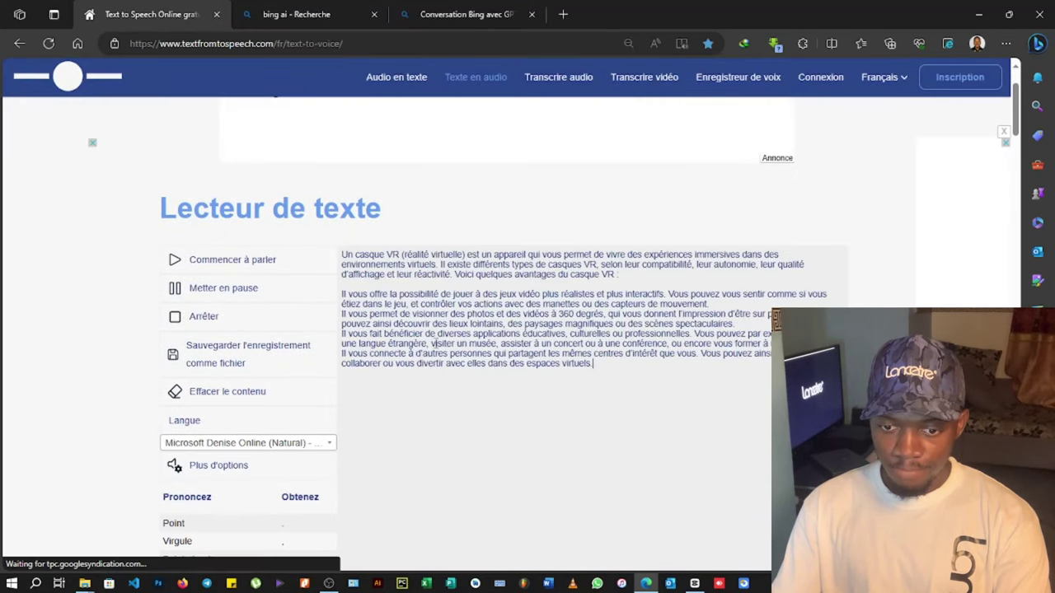
pyautogui.scroll(-1, 571, 365)
pyautogui.scroll(-3, 567, 368)
pyautogui.scroll(3, 566, 368)
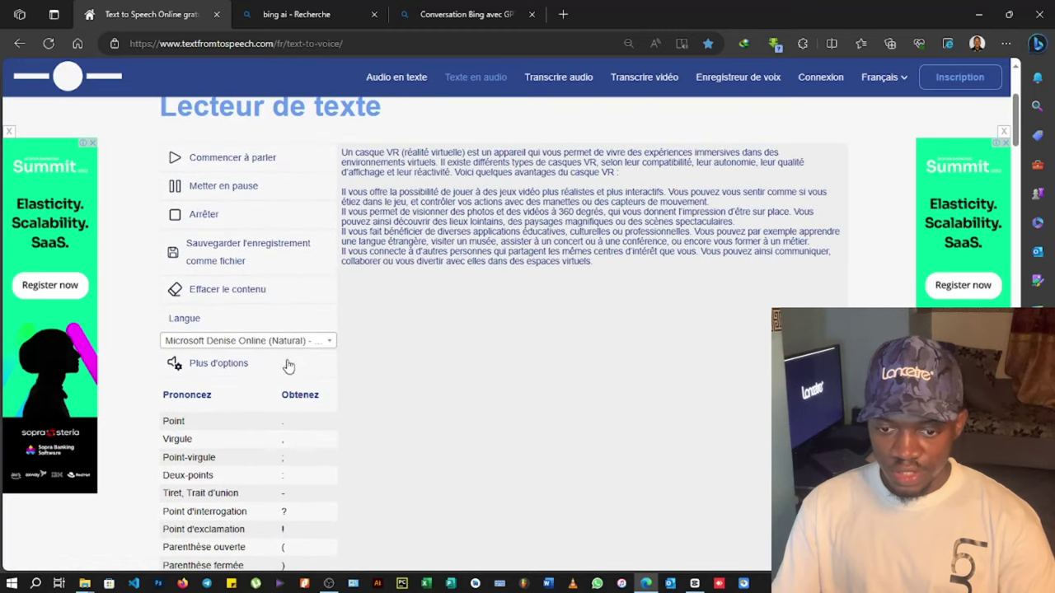
pyautogui.click(178, 212)
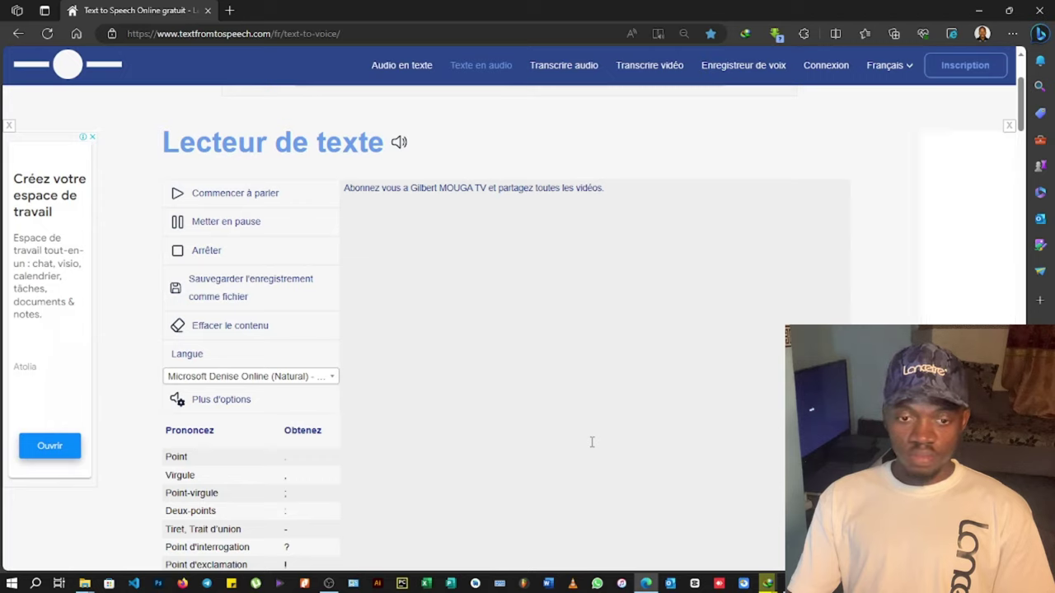
# Step: Stop the reading, replace the reader text with the pasted web address, and select it
pyautogui.click(176, 249)
pyautogui.moveTo(651, 193); pyautogui.dragTo(247, 198)
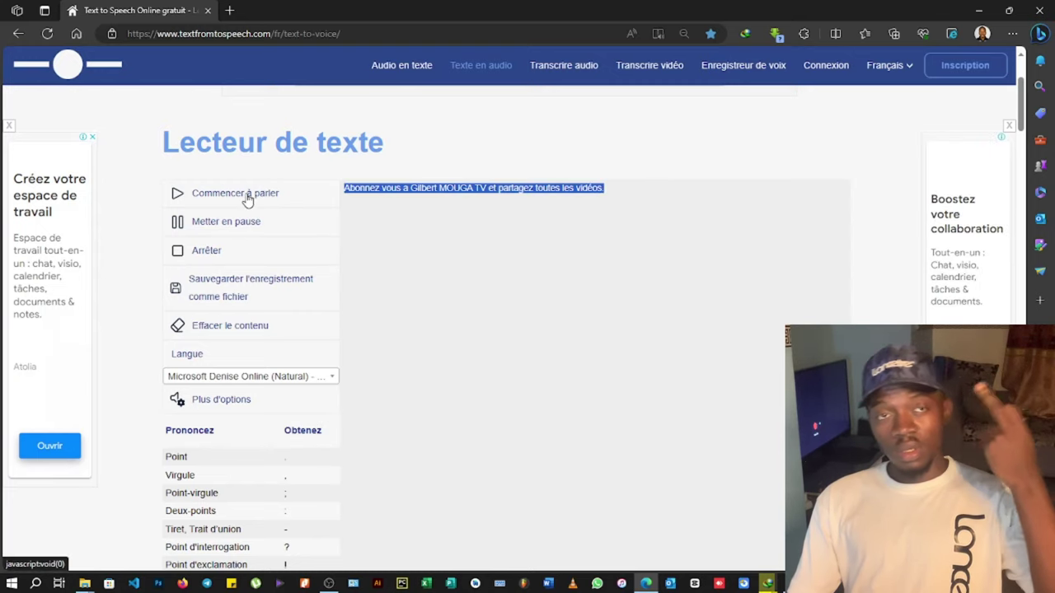
pyautogui.write('https://www.textfromtospeech.com/fr/text-to-voice/')
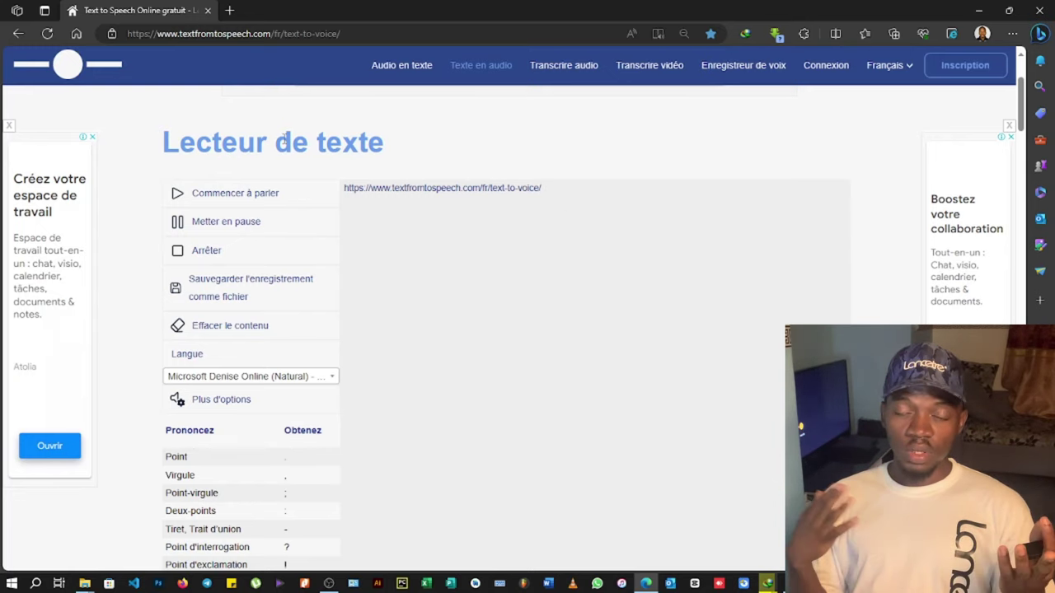
pyautogui.moveTo(563, 193); pyautogui.dragTo(268, 194)
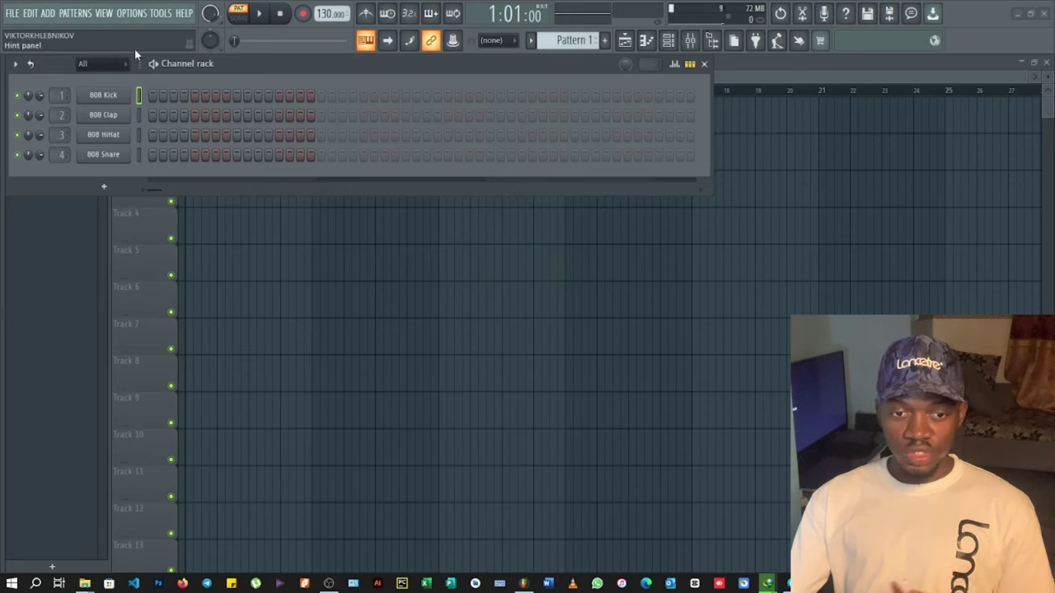
# Step: Open untitled.flp from FL Studio's recent projects list
pyautogui.click(14, 14)
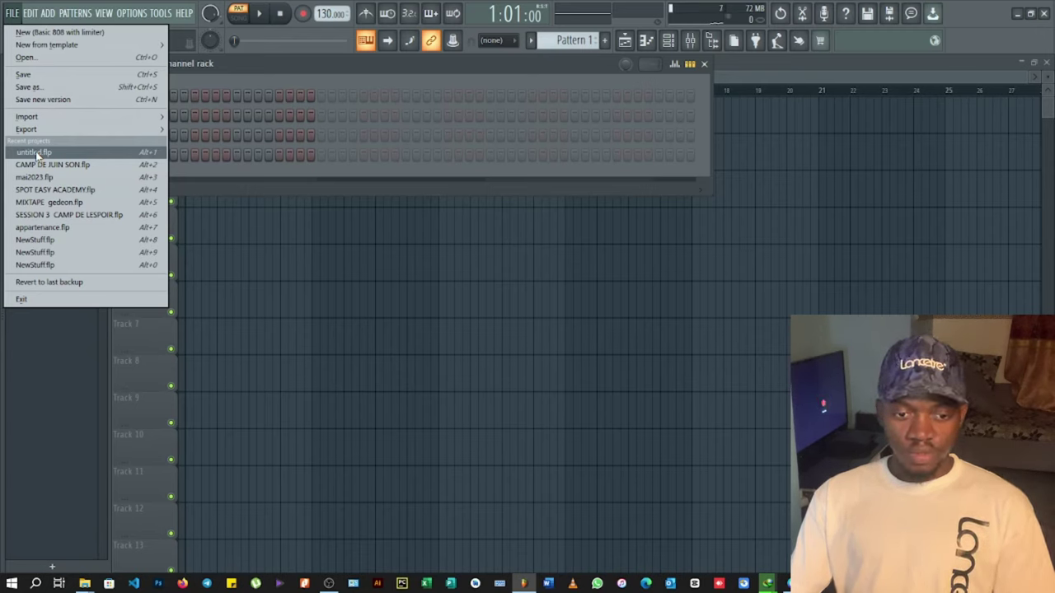
pyautogui.click(37, 155)
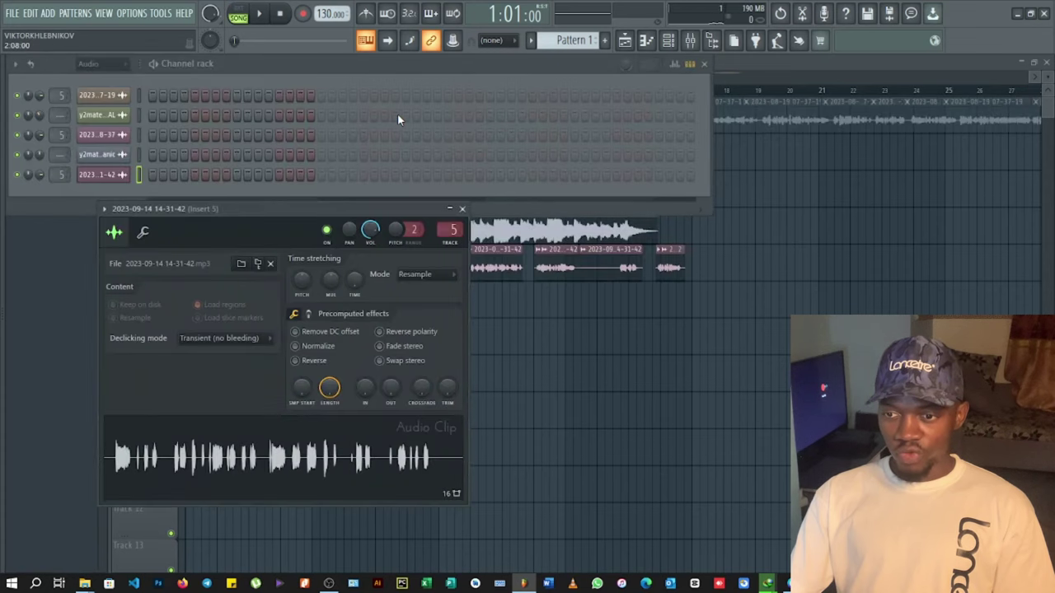
# Step: Bring up the Playlist, zoom the clips in horizontally, and play the song
pyautogui.click(742, 69)
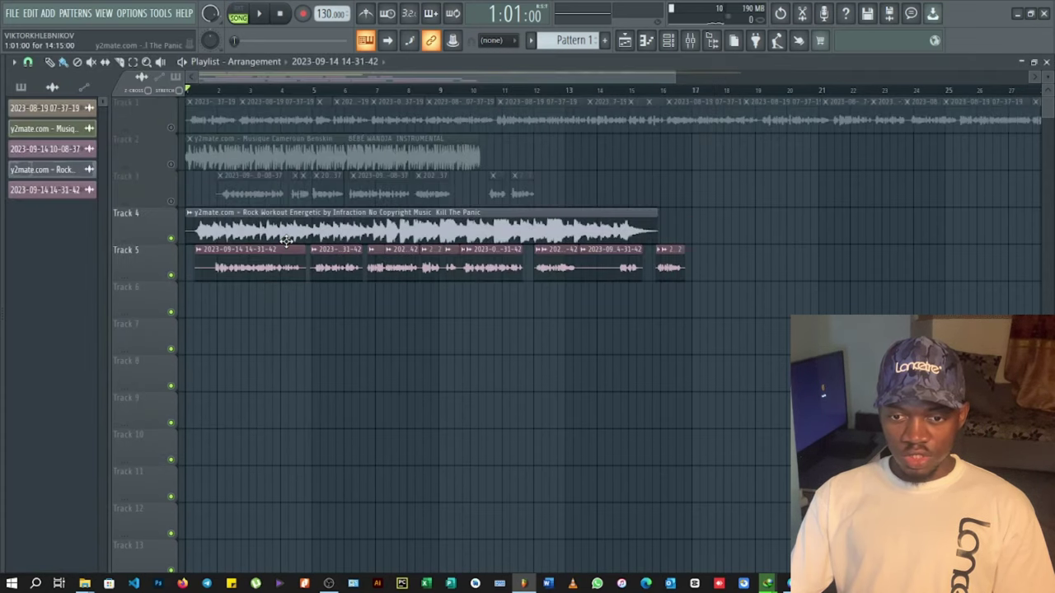
pyautogui.scroll(-2, 286, 240)
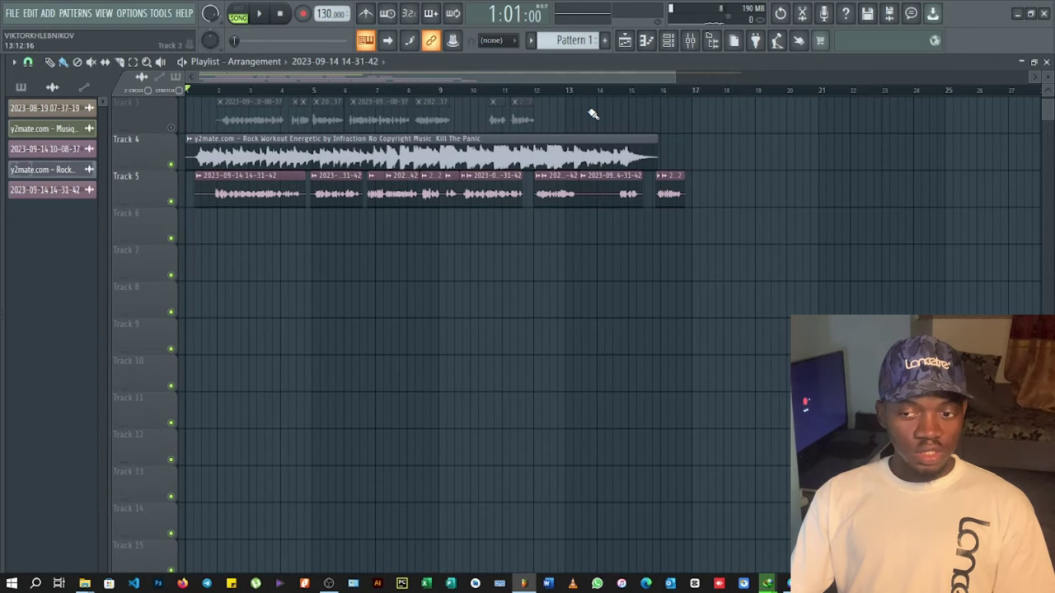
pyautogui.moveTo(673, 72); pyautogui.dragTo(534, 75)
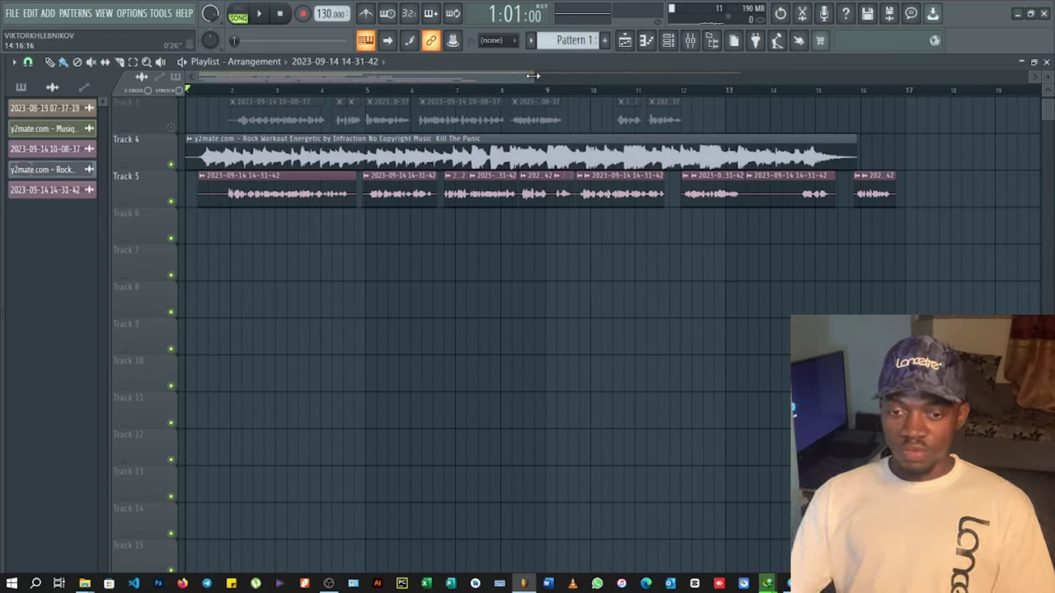
pyautogui.moveTo(533, 76); pyautogui.dragTo(507, 76)
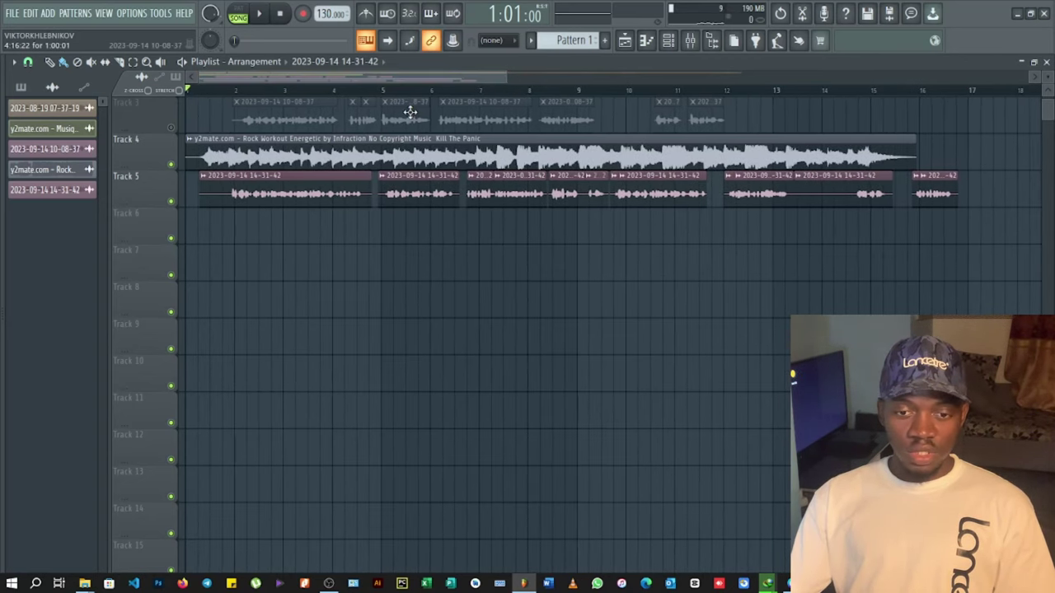
pyautogui.click(267, 19)
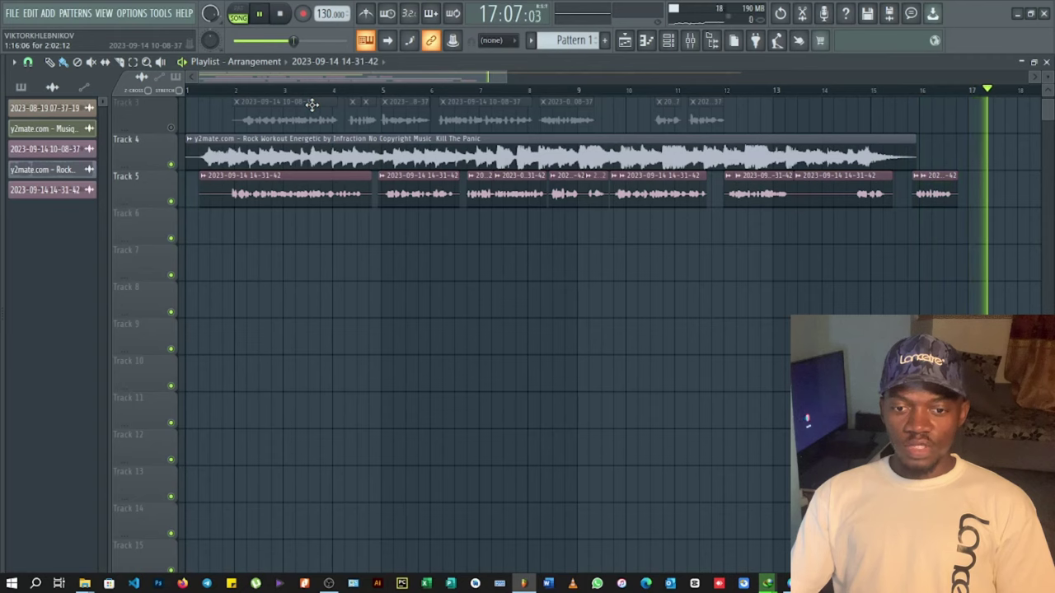
pyautogui.click(259, 15)
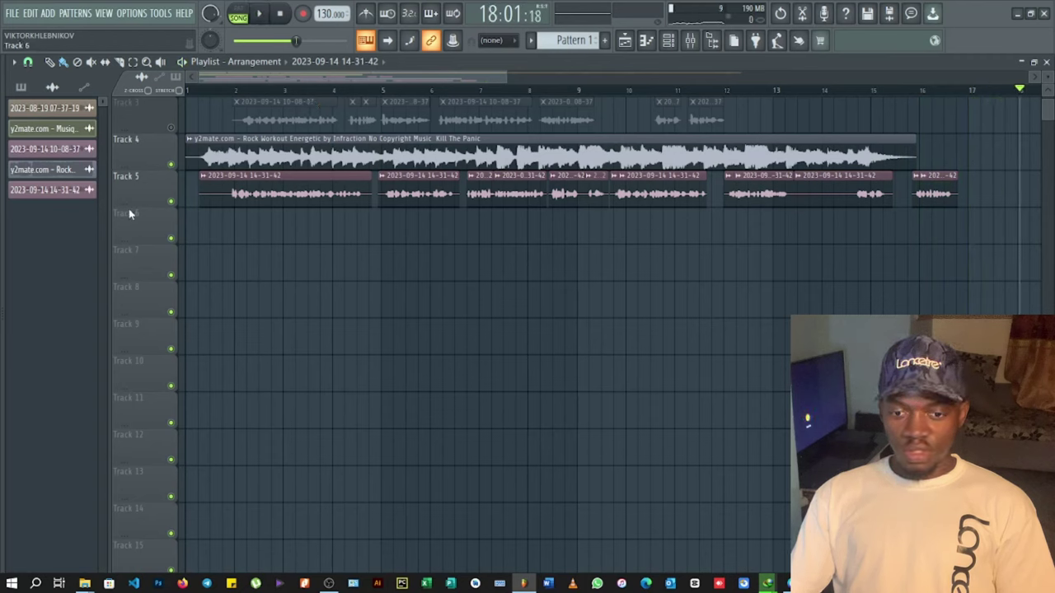
pyautogui.doubleClick(293, 174)
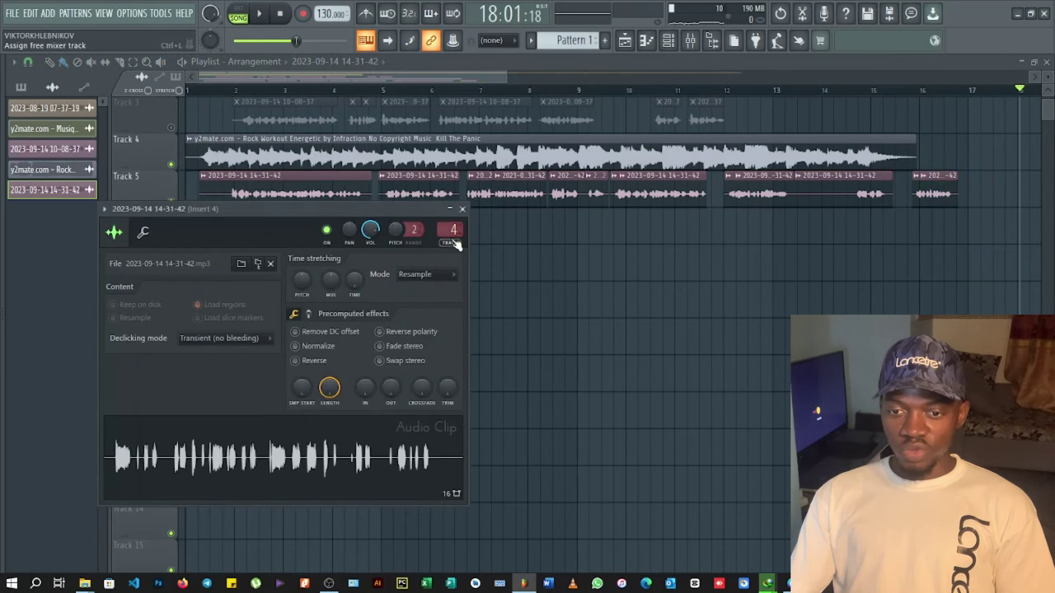
pyautogui.click(402, 79)
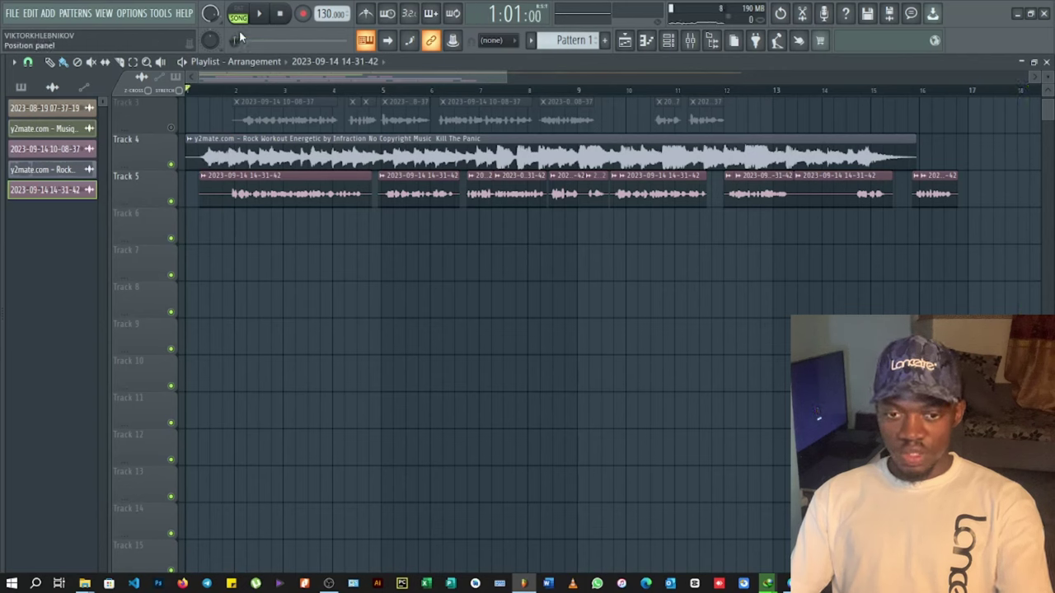
pyautogui.click(281, 14)
pyautogui.press('space')
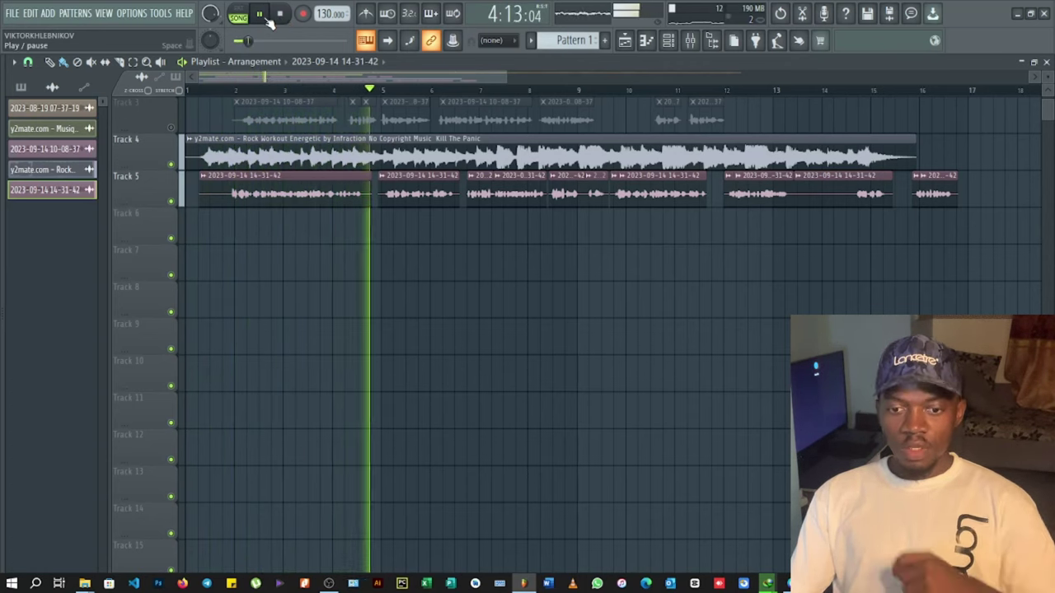
pyautogui.press('space')
pyautogui.doubleClick(266, 202)
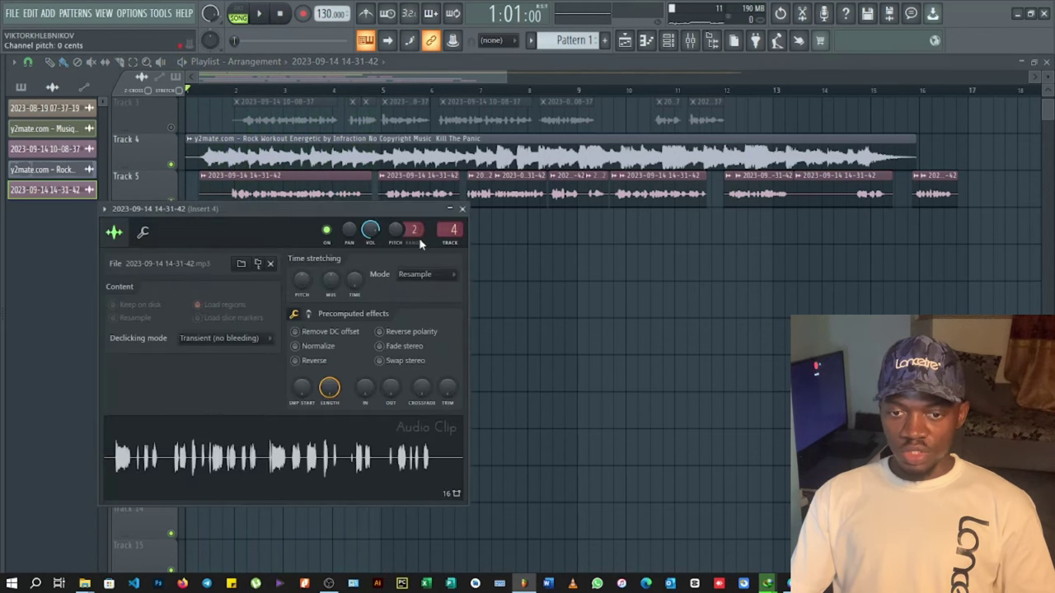
pyautogui.press('Escape')
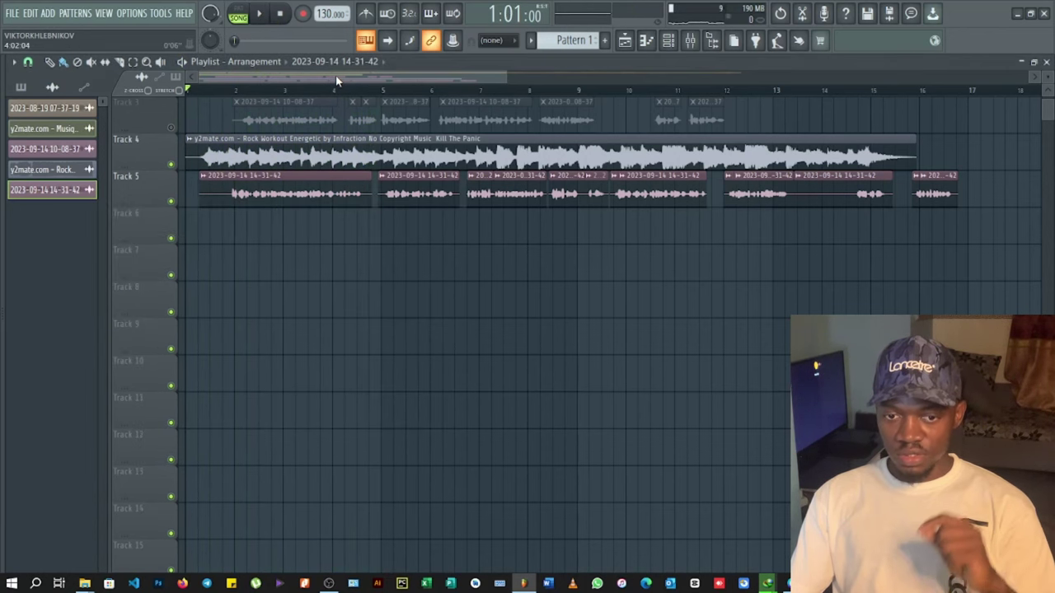
pyautogui.press('space')
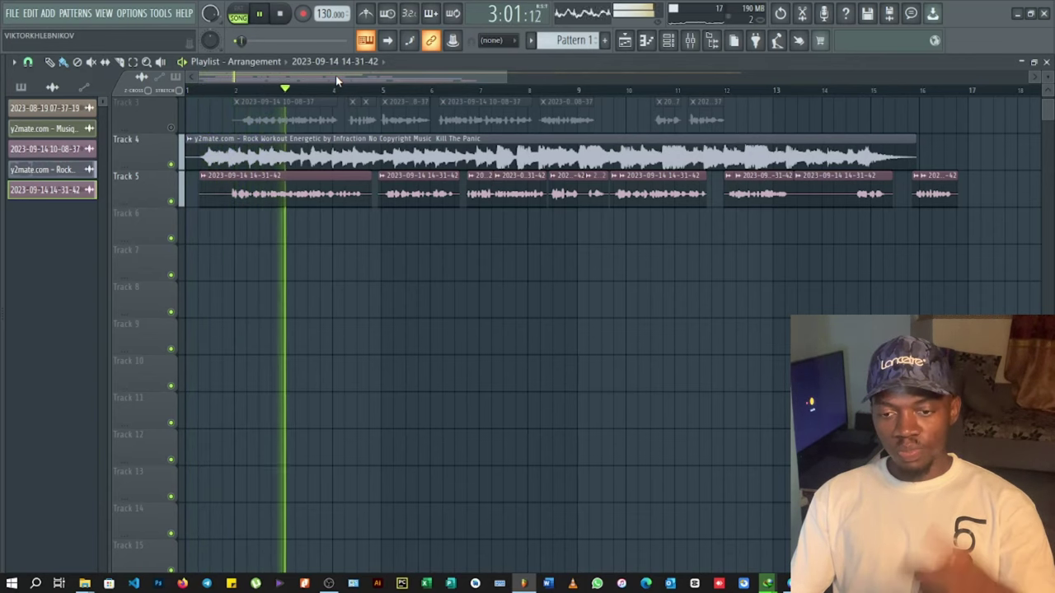
pyautogui.press('space')
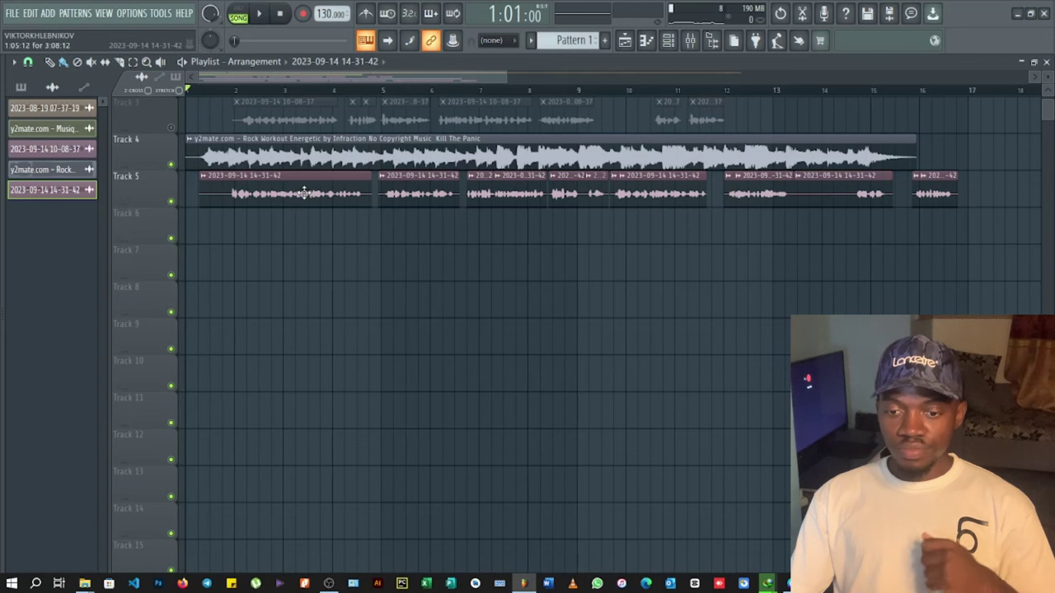
# Step: Open the mixer beside the Track 5 voice clip and play the Soundgoodizer voice with the music
pyautogui.doubleClick(304, 191)
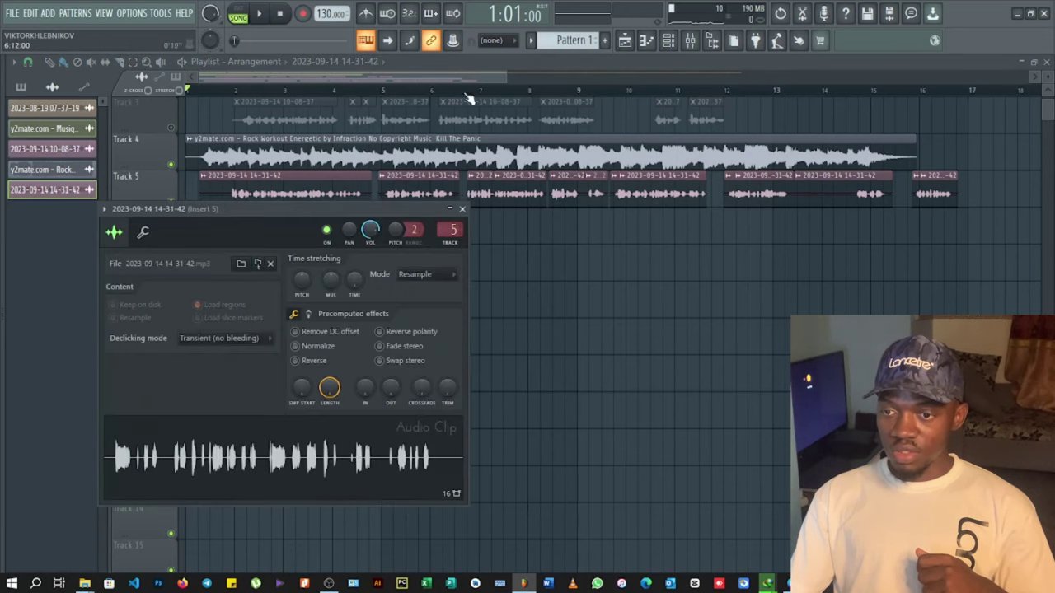
pyautogui.click(691, 41)
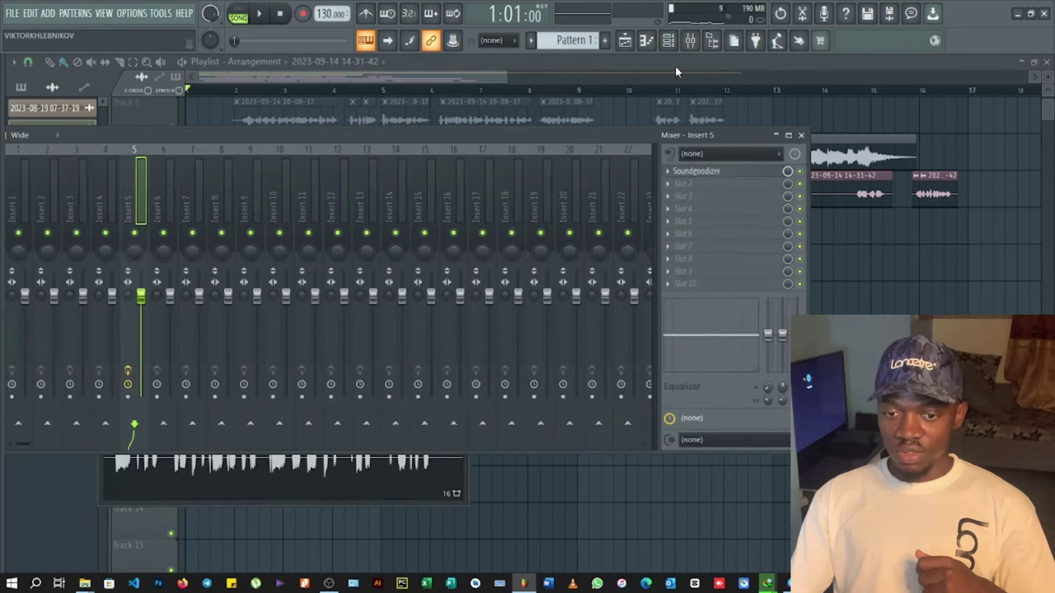
pyautogui.moveTo(556, 133); pyautogui.dragTo(761, 240)
pyautogui.click(460, 209)
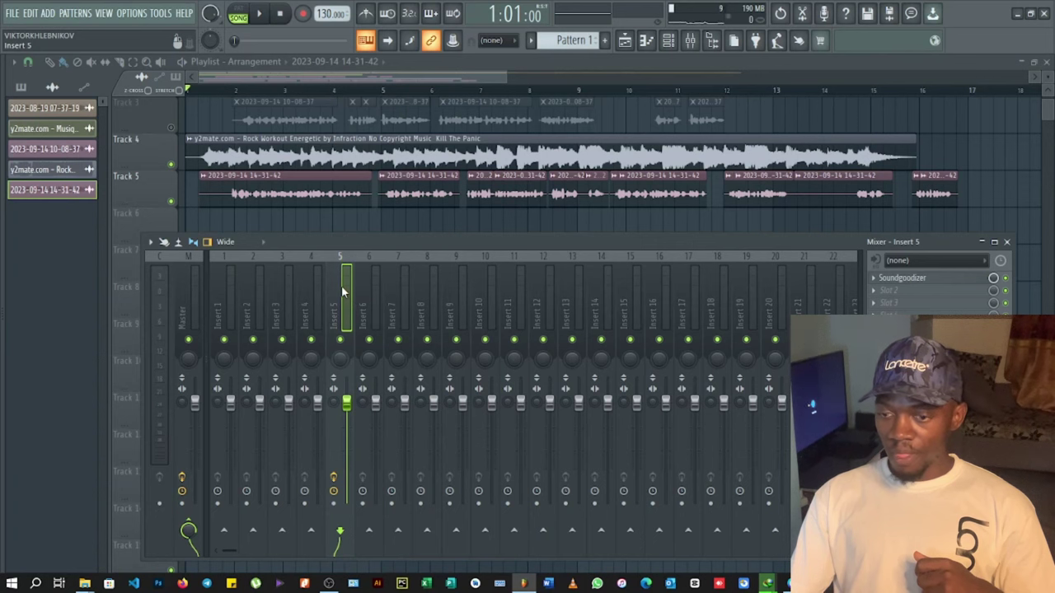
pyautogui.moveTo(389, 244); pyautogui.dragTo(395, 228)
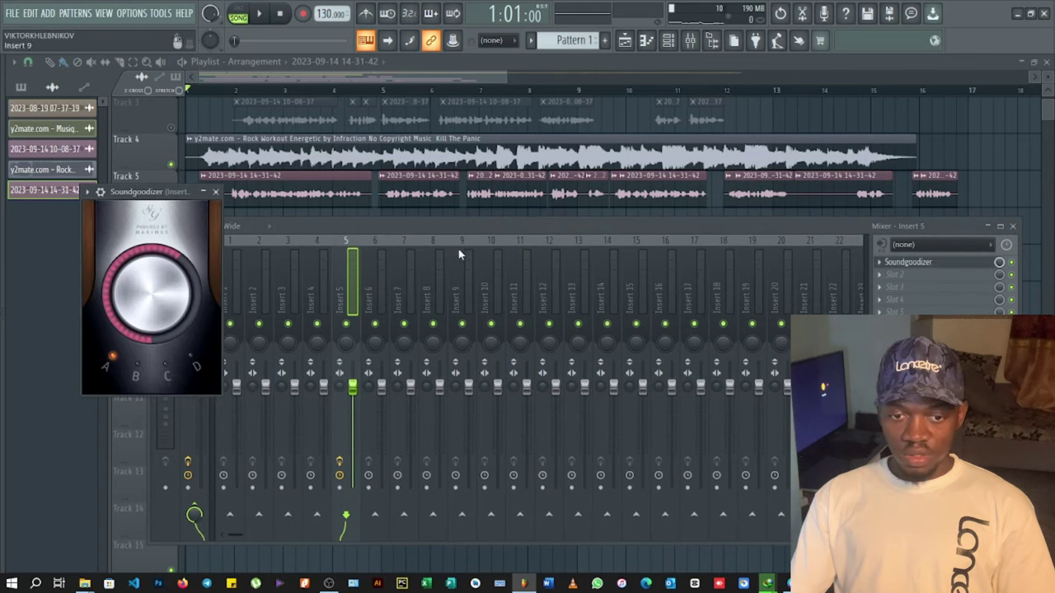
pyautogui.moveTo(148, 226); pyautogui.dragTo(162, 200)
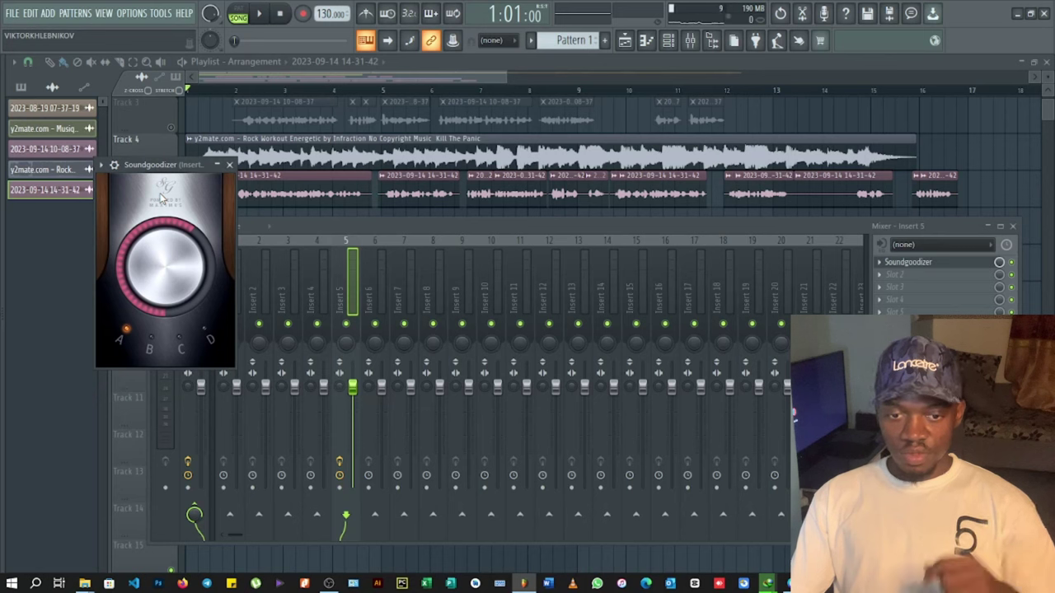
pyautogui.press('space')
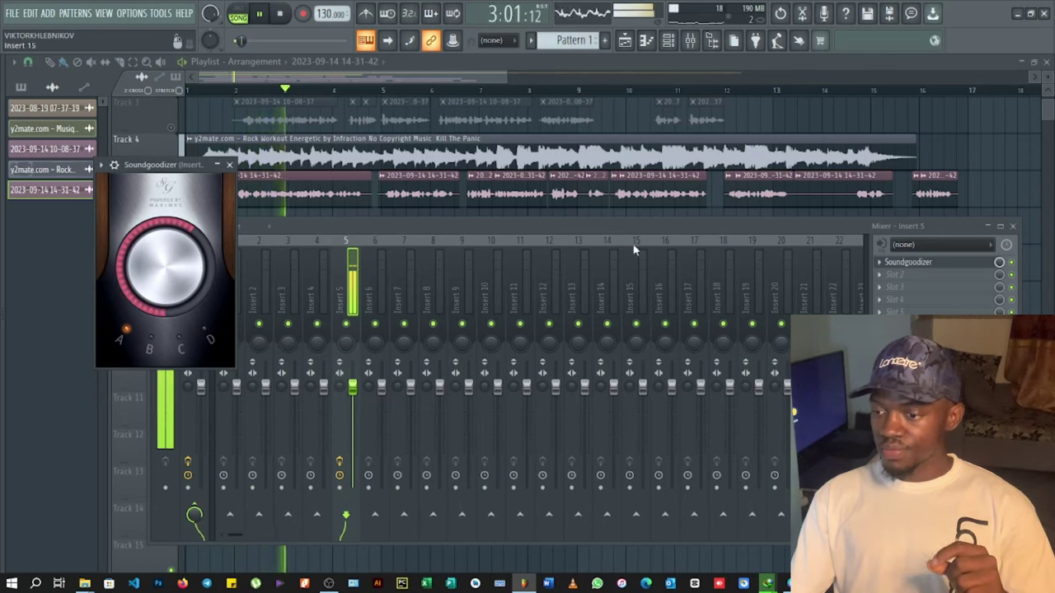
pyautogui.click(940, 226)
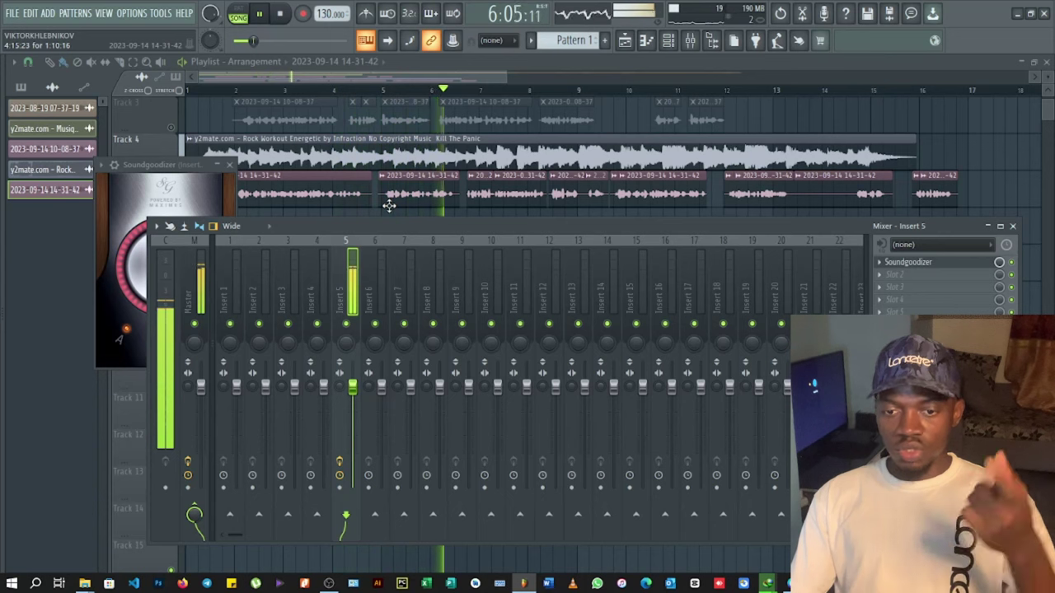
pyautogui.press('space')
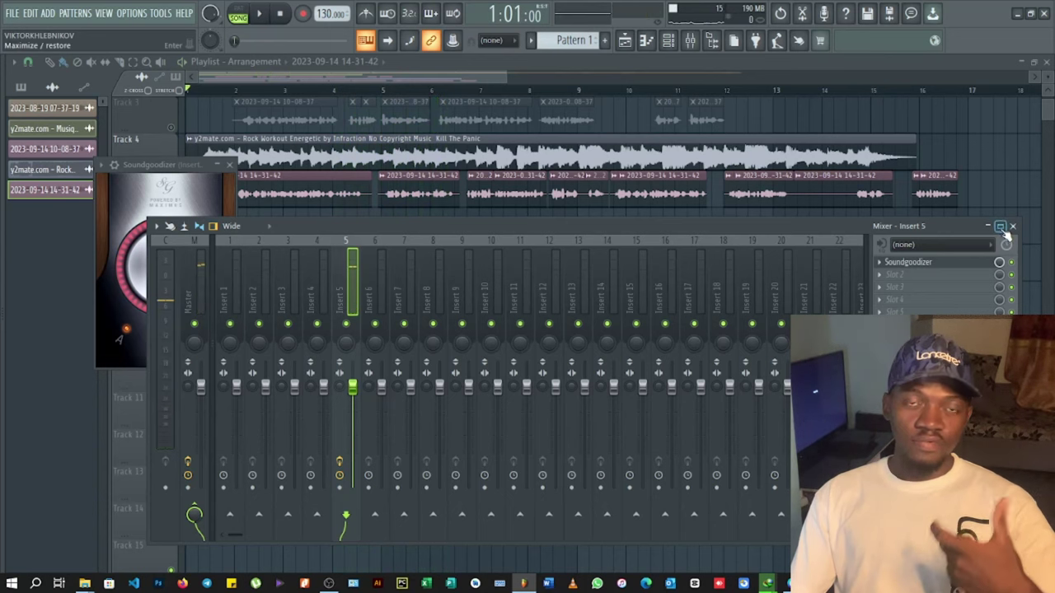
# Step: Close the mixer and Soundgoodizer, play the voice with Track 4 muted, then unmute it
pyautogui.click(1013, 226)
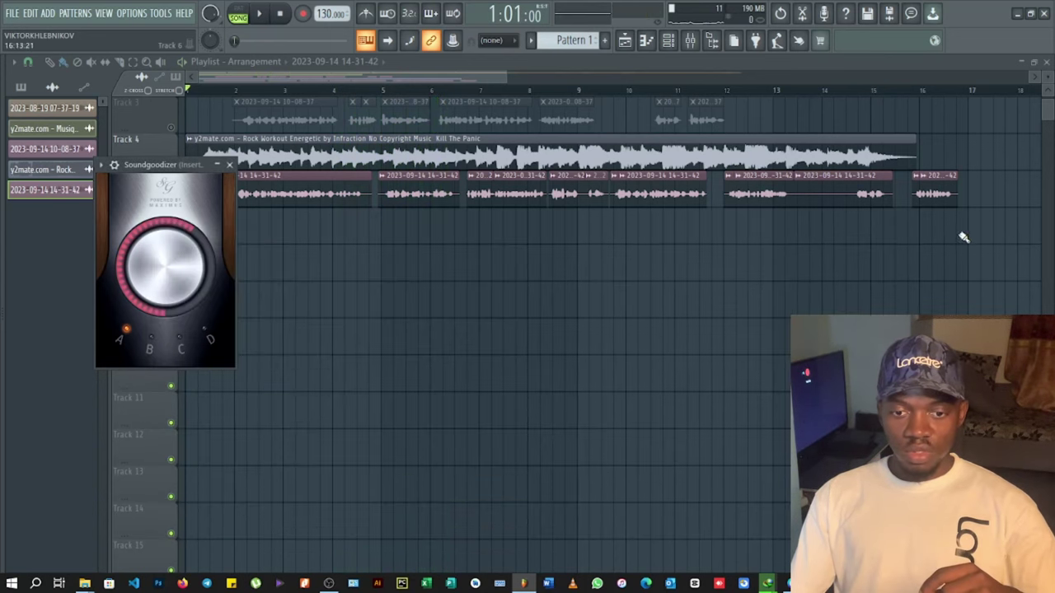
pyautogui.click(230, 165)
pyautogui.click(171, 164)
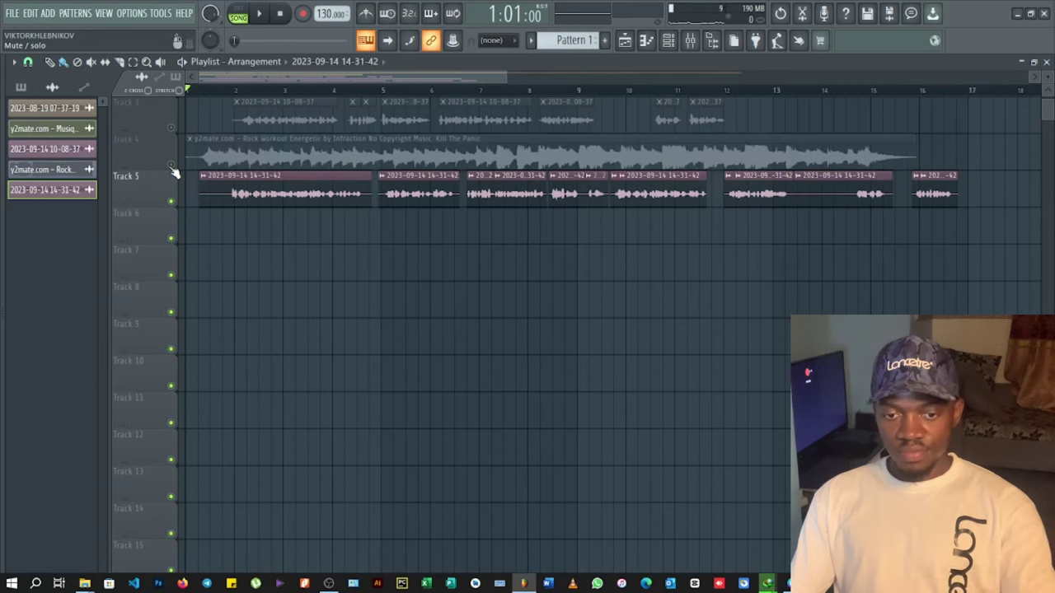
pyautogui.press('space')
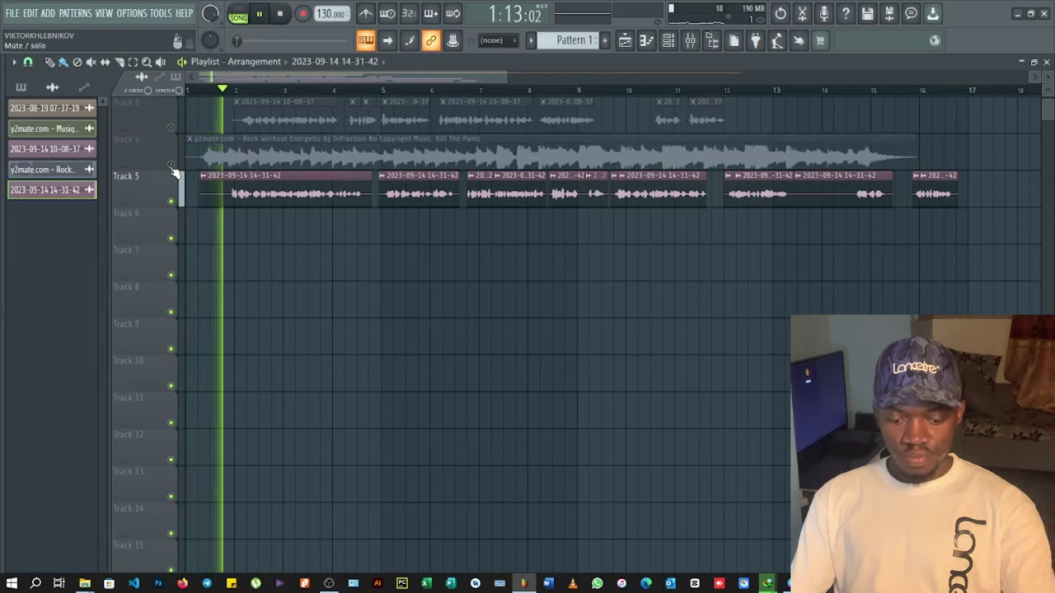
pyautogui.click(170, 164)
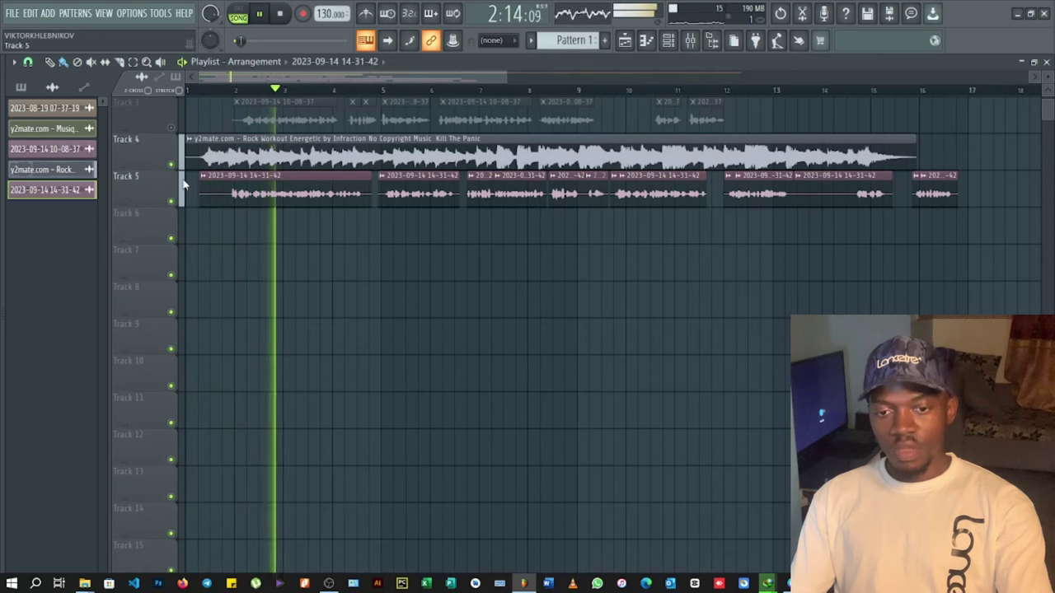
pyautogui.press('space')
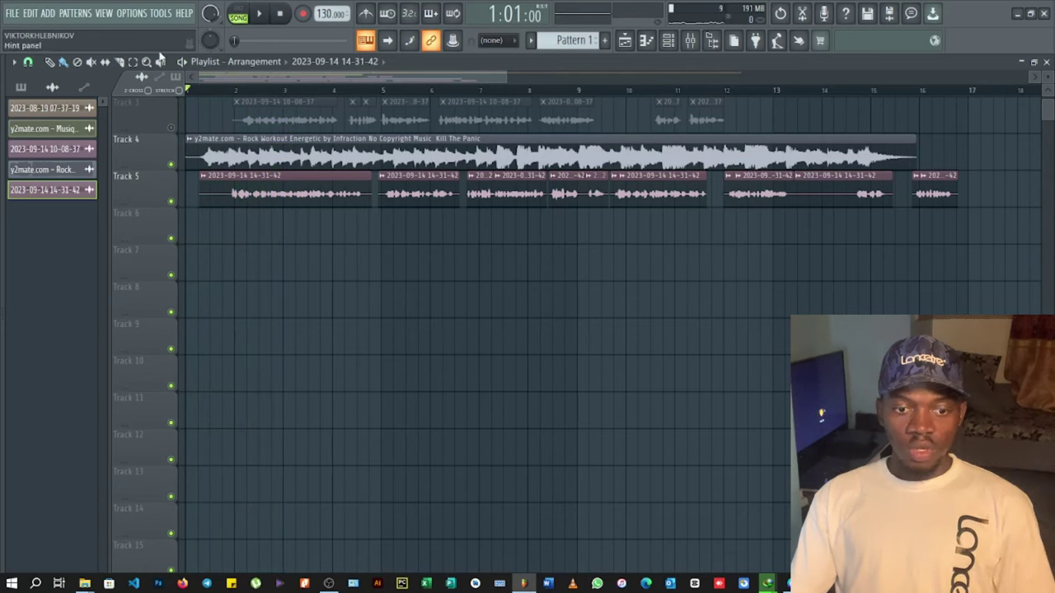
# Step: Export the song as MP3 'gamer voix femme' into LANCETRE STORE and reach the render settings
pyautogui.click(12, 13)
pyautogui.moveTo(132, 129)
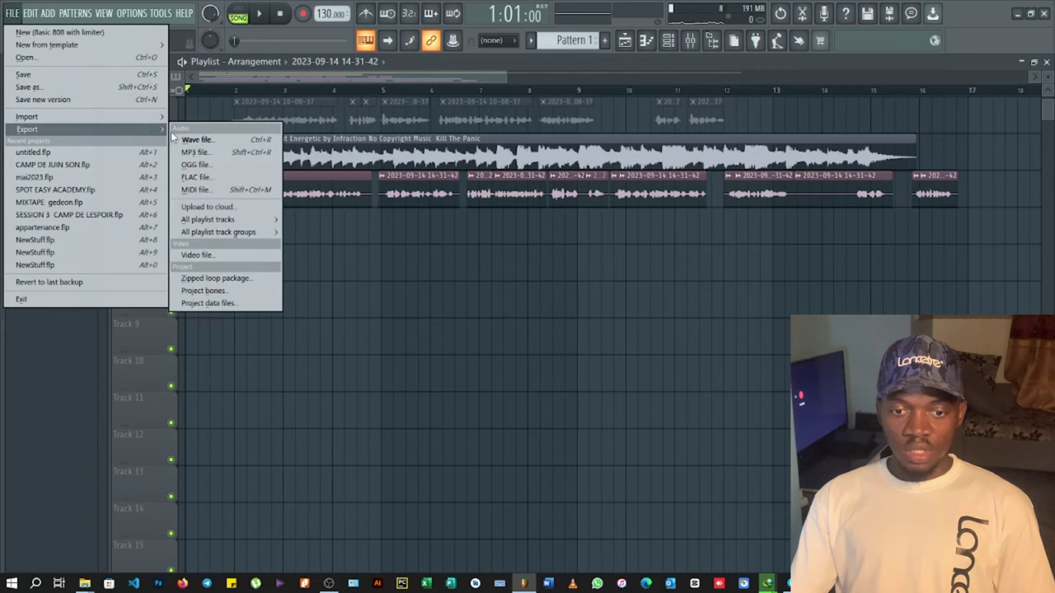
pyautogui.click(212, 154)
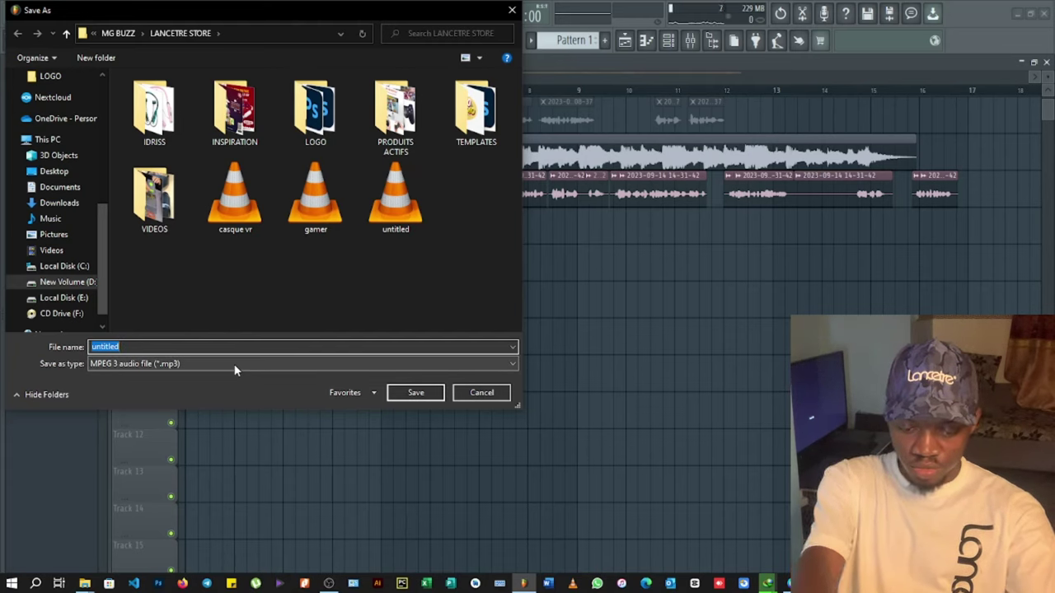
pyautogui.write('gamer')
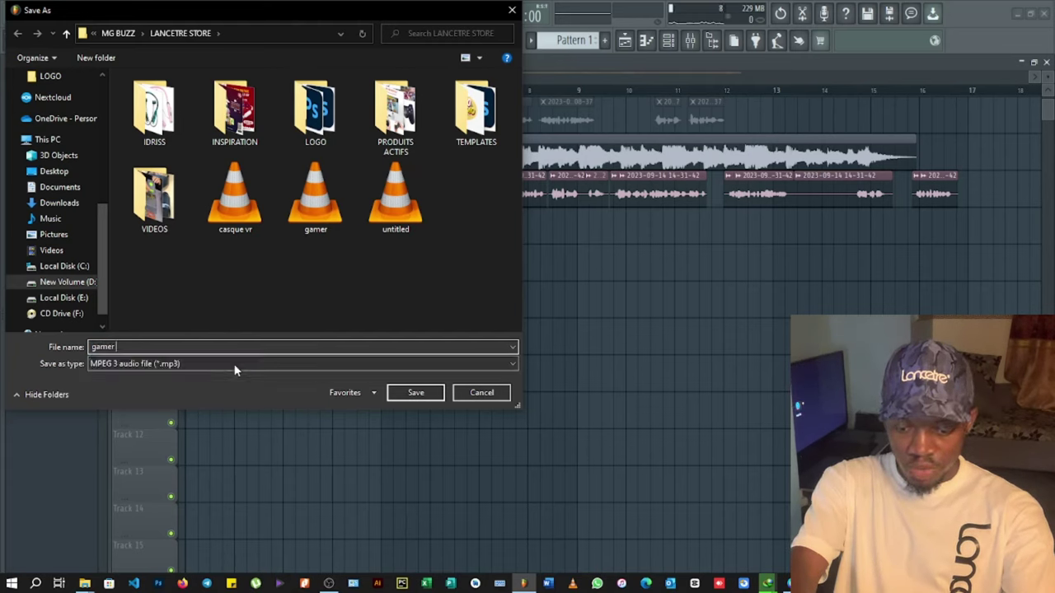
pyautogui.write(' voix ')
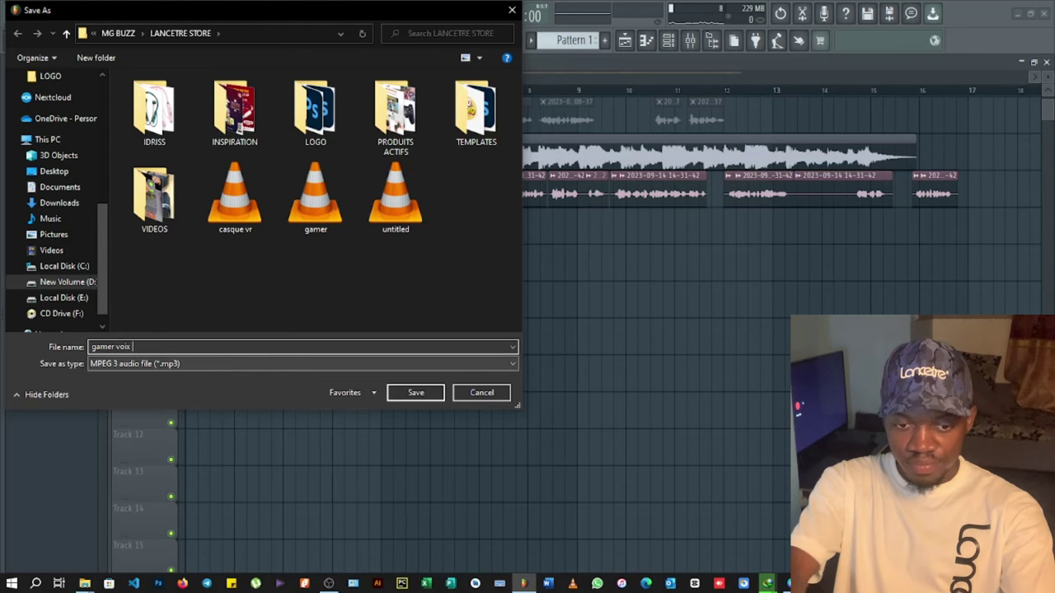
pyautogui.write('femme')
pyautogui.press('Return')
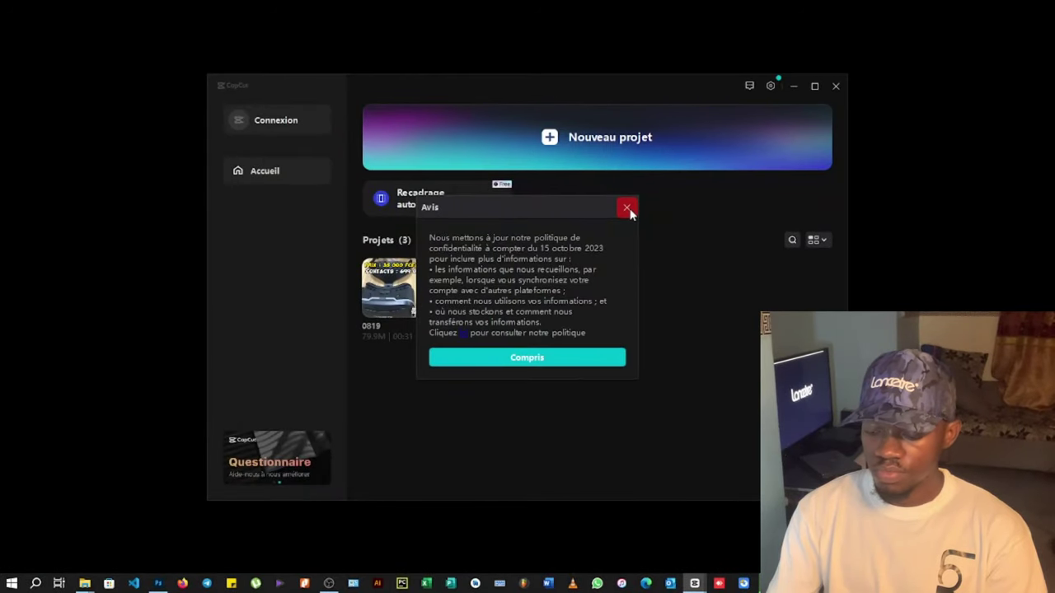
# Step: Close the 'Avis' notice dialog on CapCut's home screen
pyautogui.click(627, 209)
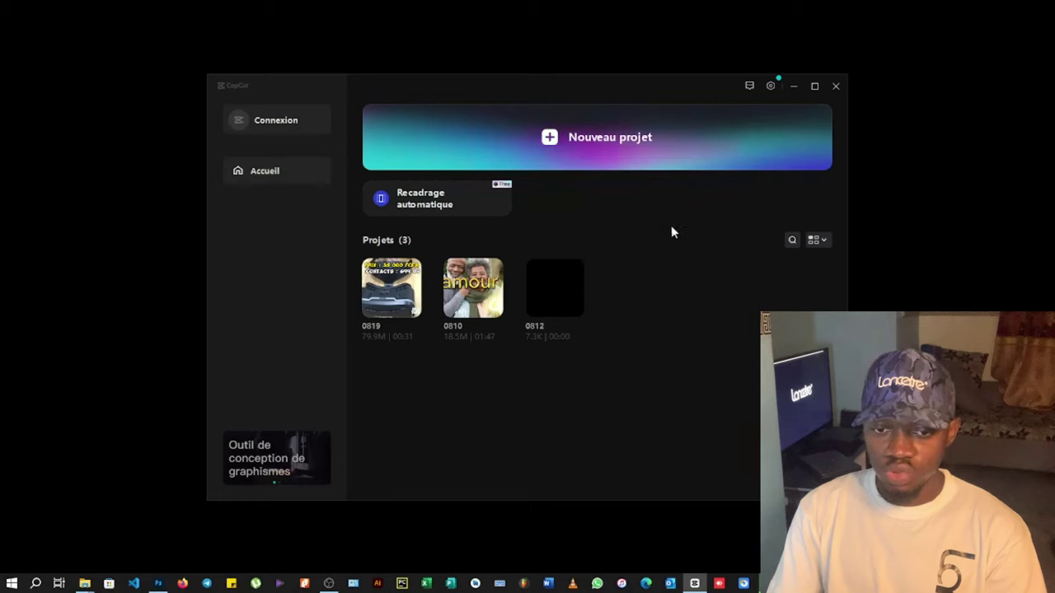
# Step: Start a new CapCut project and browse files in the import dialog
pyautogui.click(645, 141)
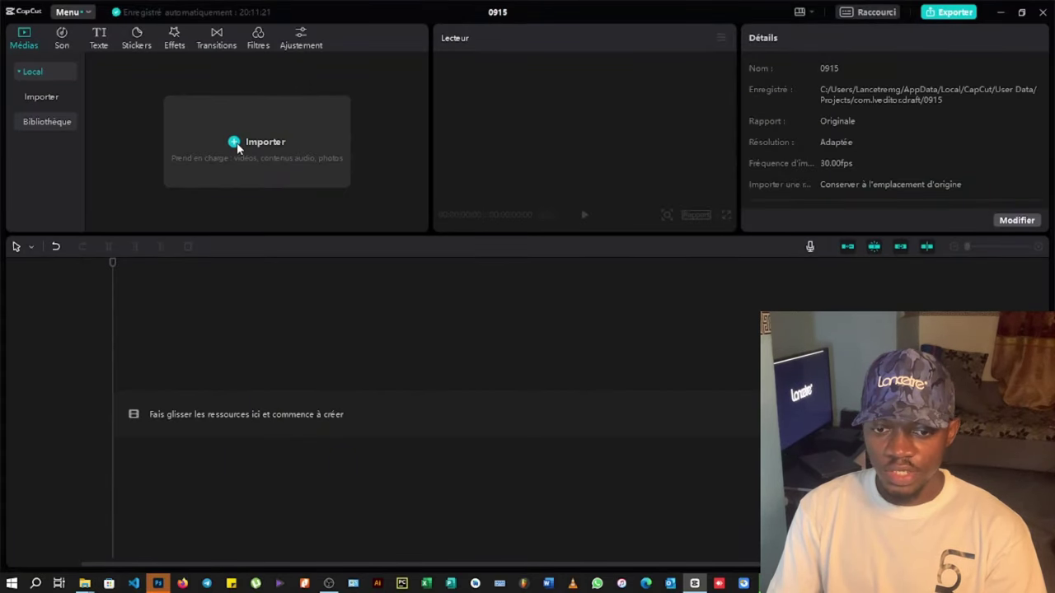
pyautogui.click(236, 143)
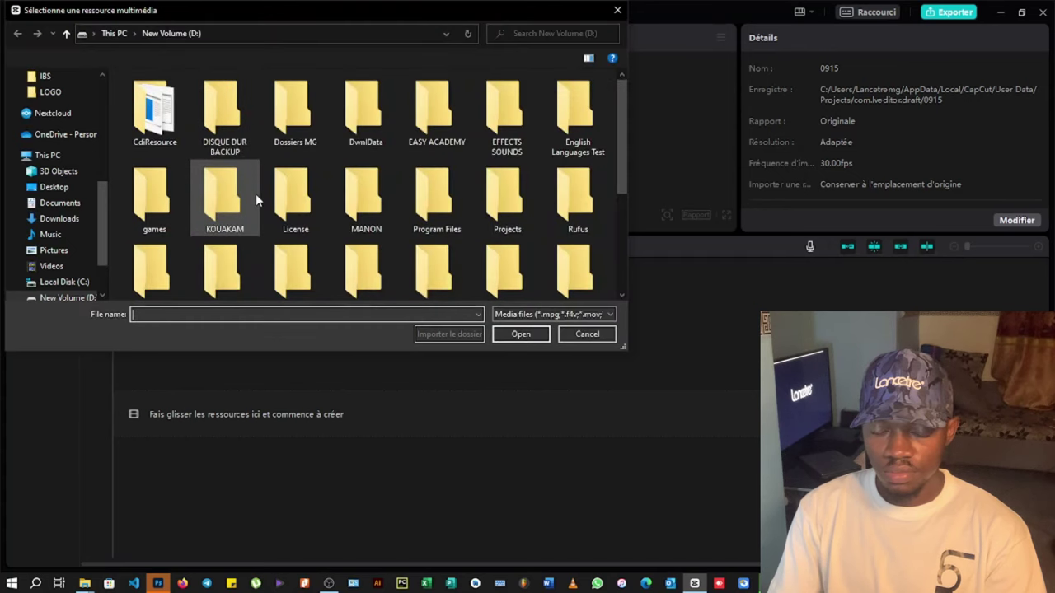
pyautogui.scroll(-2, 255, 193)
pyautogui.scroll(-2, 256, 194)
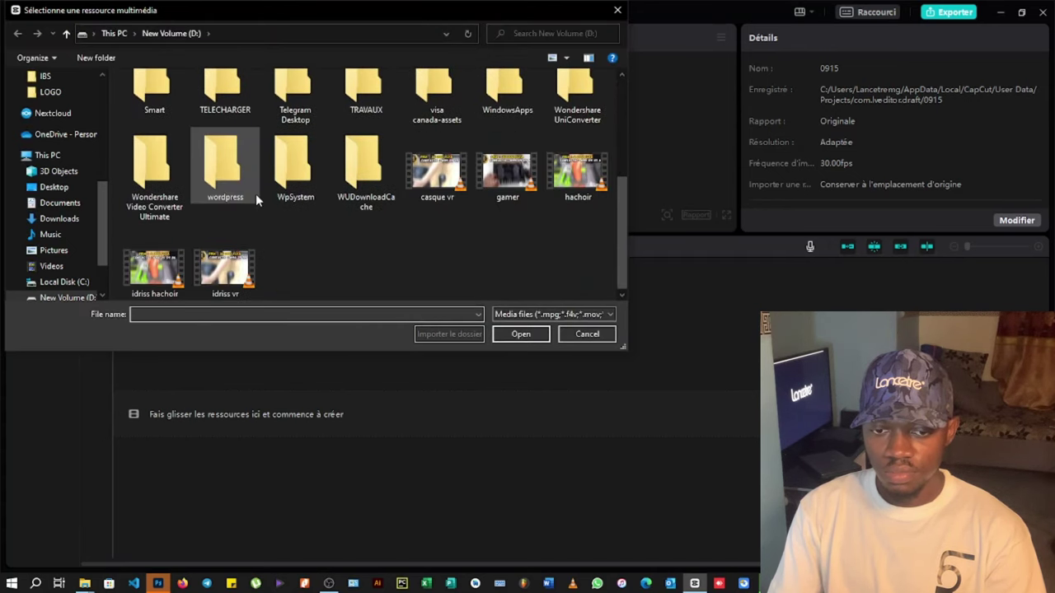
pyautogui.scroll(5, 255, 193)
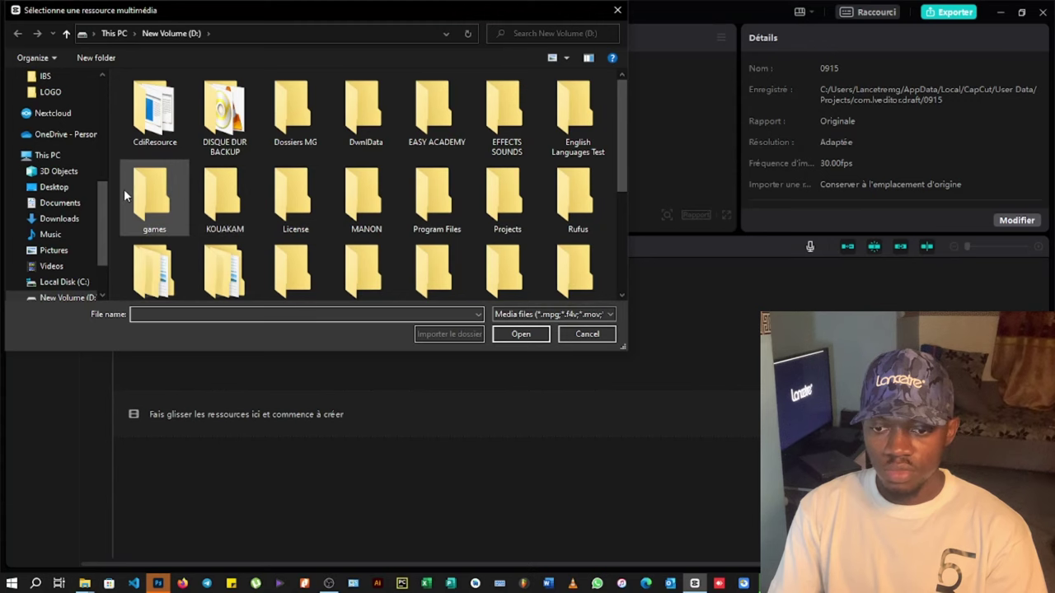
pyautogui.scroll(1, 68, 122)
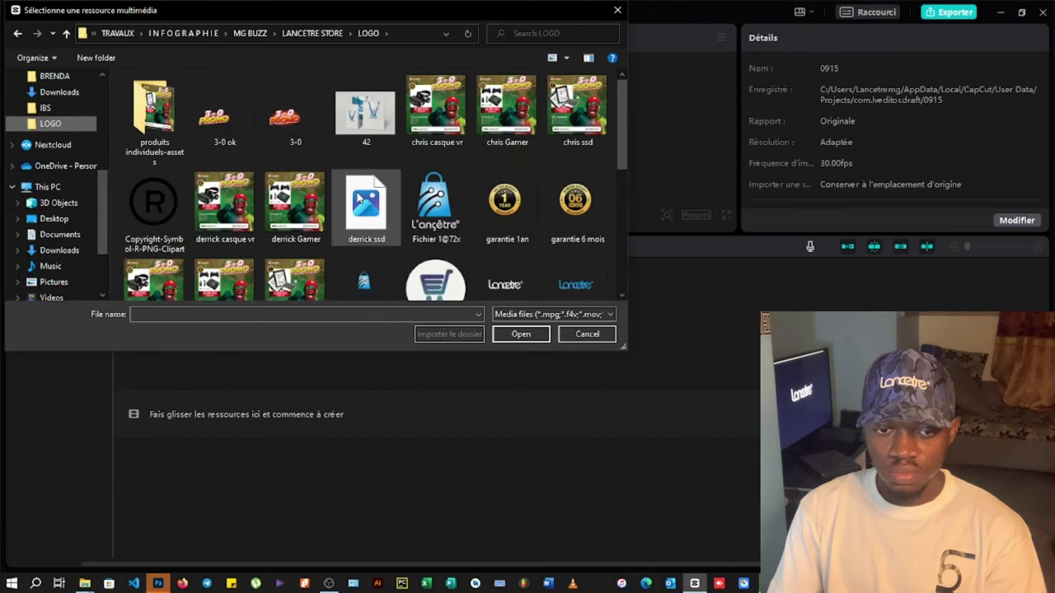
pyautogui.scroll(-1, 357, 197)
pyautogui.scroll(-1, 356, 198)
pyautogui.scroll(-1, 357, 198)
pyautogui.scroll(2, 356, 190)
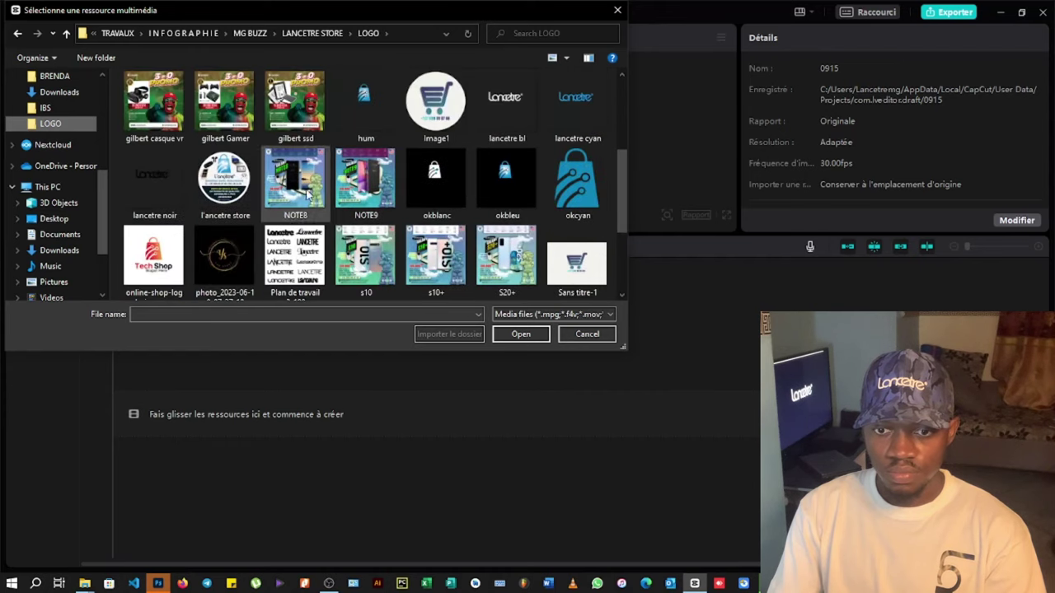
pyautogui.scroll(-1, 245, 178)
pyautogui.scroll(-1, 246, 178)
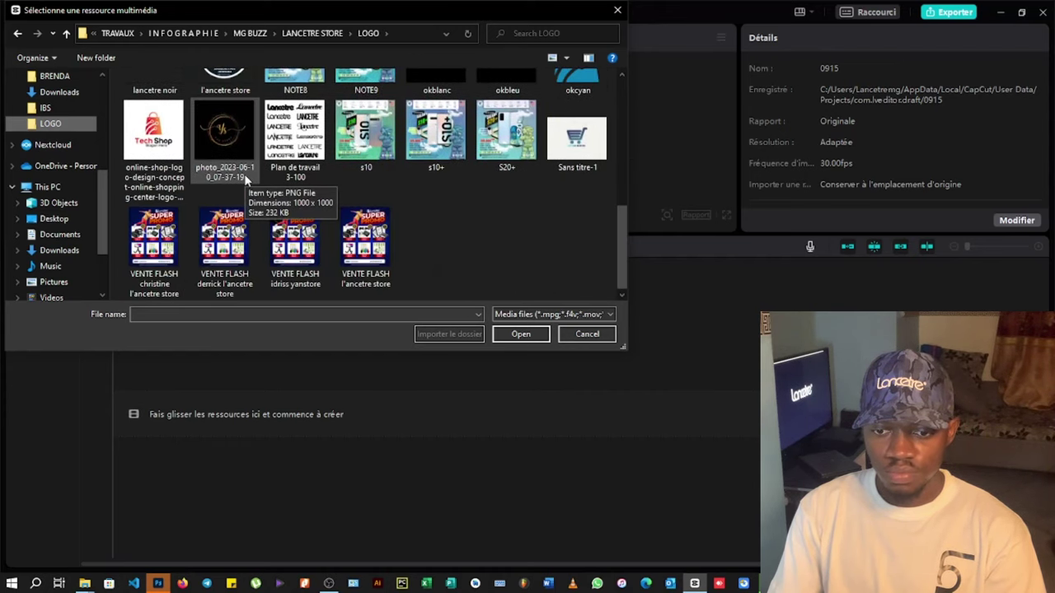
pyautogui.scroll(3, 244, 173)
pyautogui.scroll(1, 243, 174)
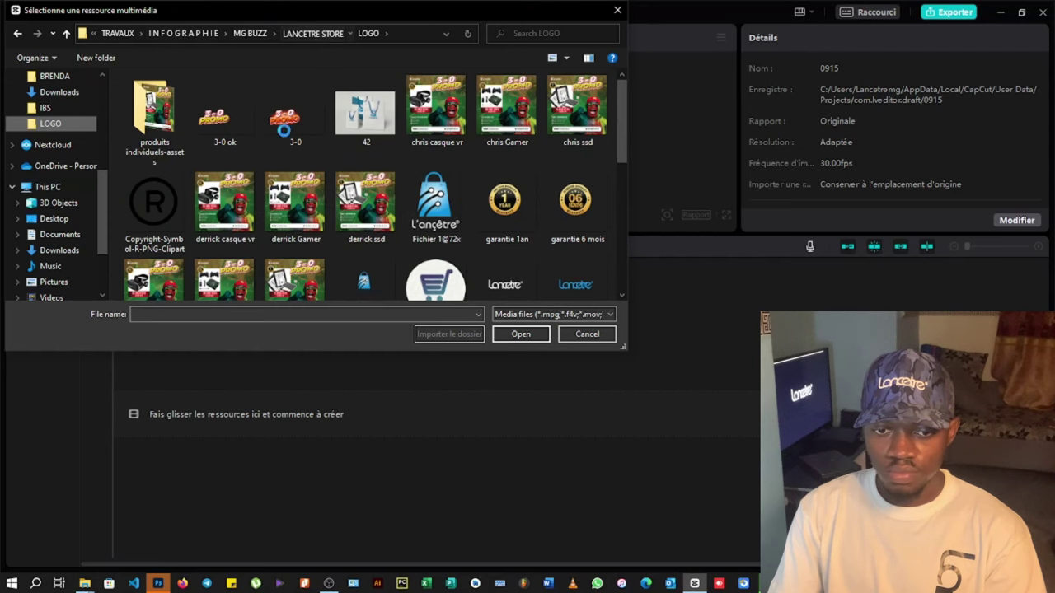
# Step: Import 'WhatsApp Video 2023-09-14 at 13.58.41' from LANCETRE STORE > VIDEOS
pyautogui.press('BackSpace')
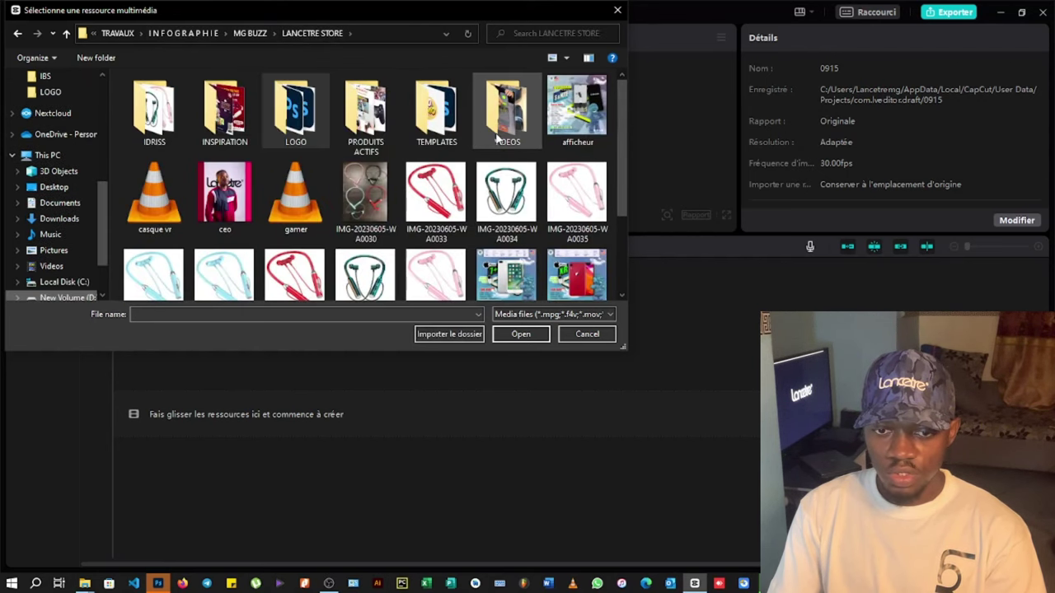
pyautogui.doubleClick(484, 149)
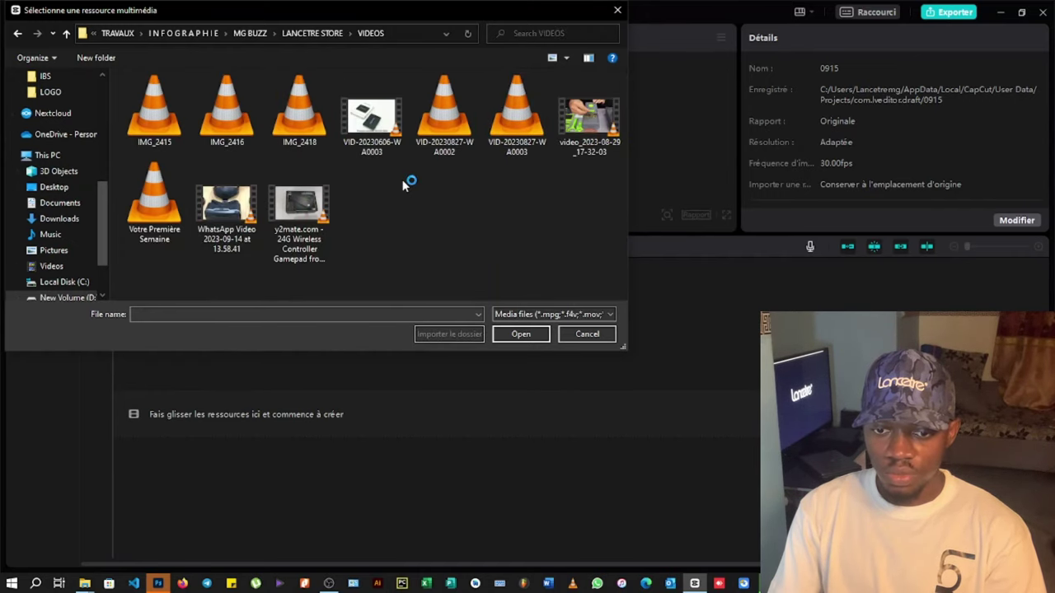
pyautogui.click(221, 203)
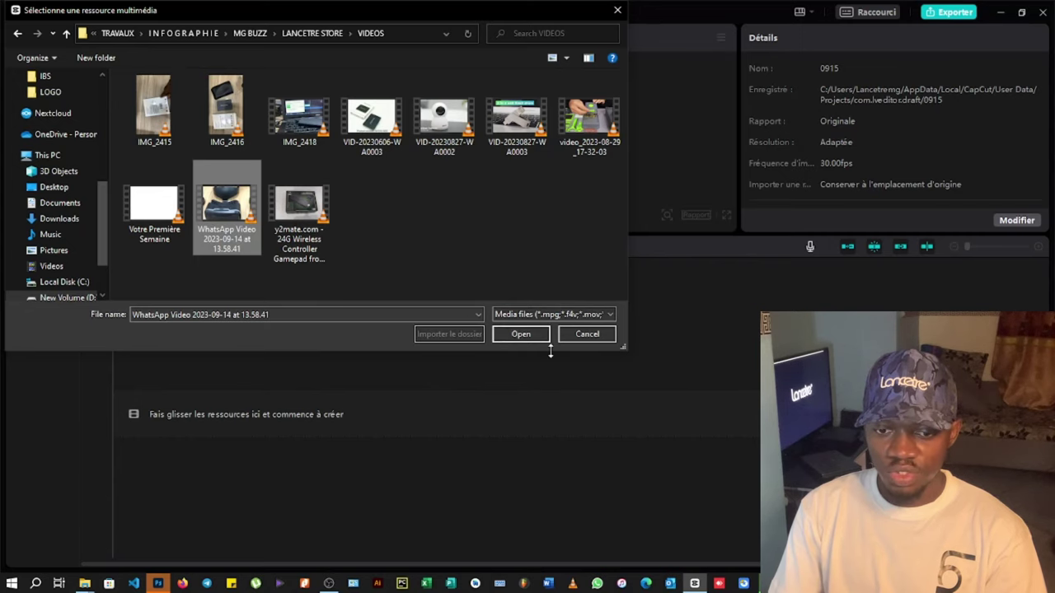
pyautogui.click(513, 334)
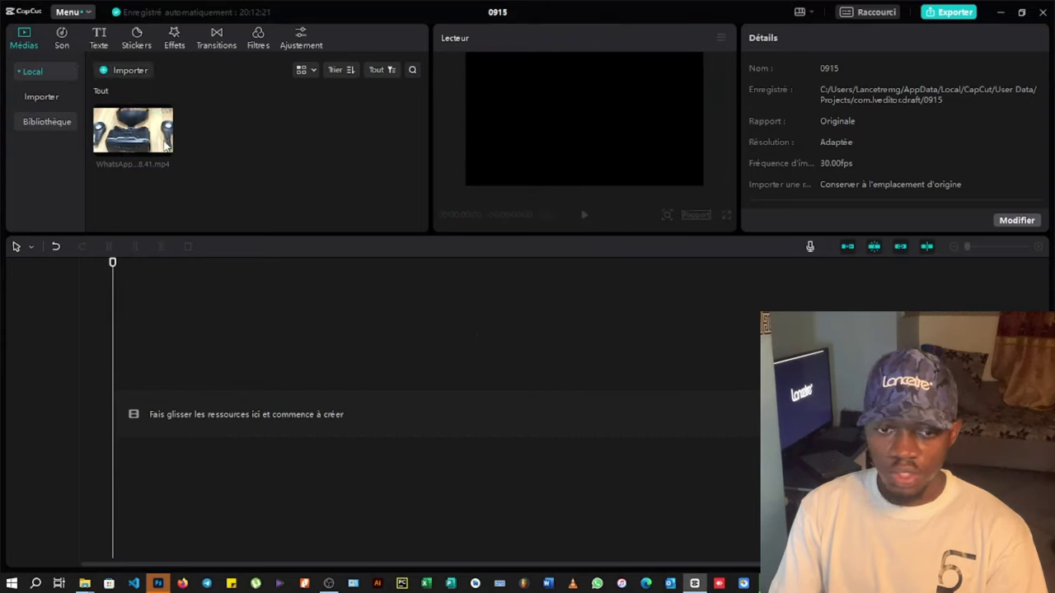
# Step: Import the Votre Première Semaine video from the LANCETRE STORE > VIDEOS folder
pyautogui.click(42, 96)
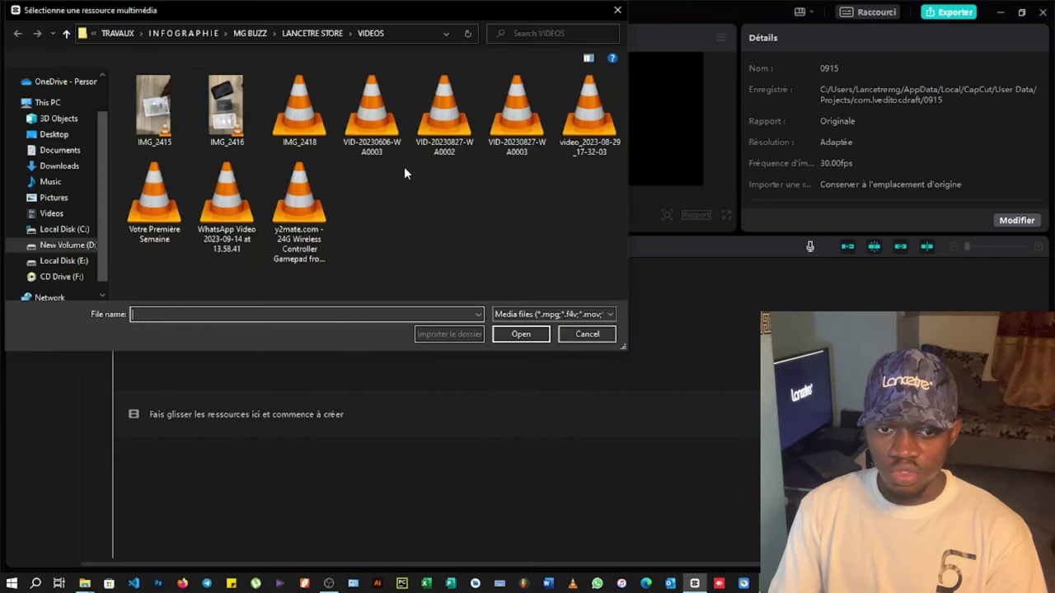
pyautogui.click(321, 33)
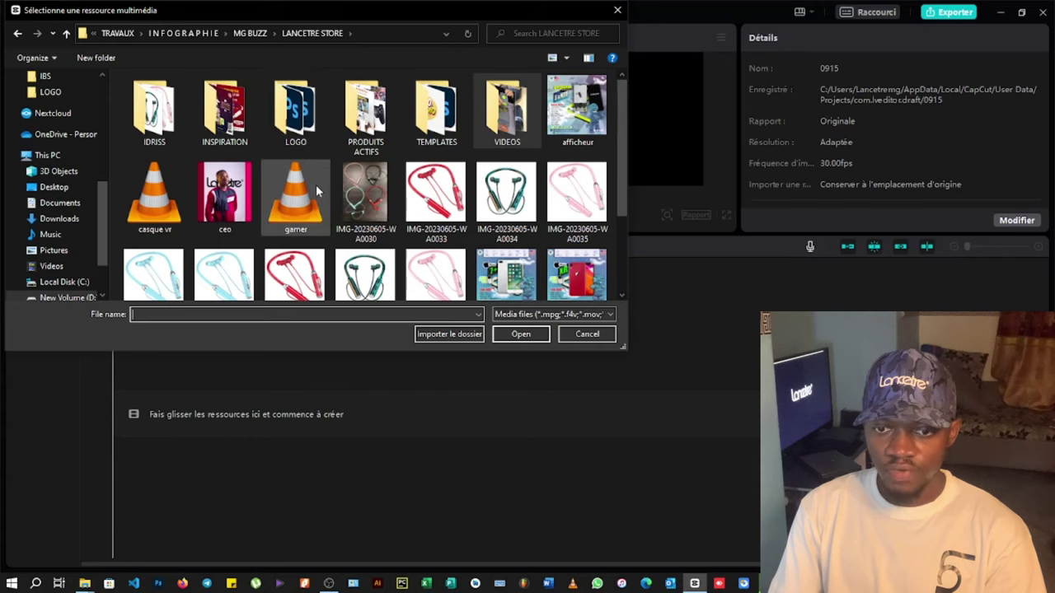
pyautogui.doubleClick(514, 119)
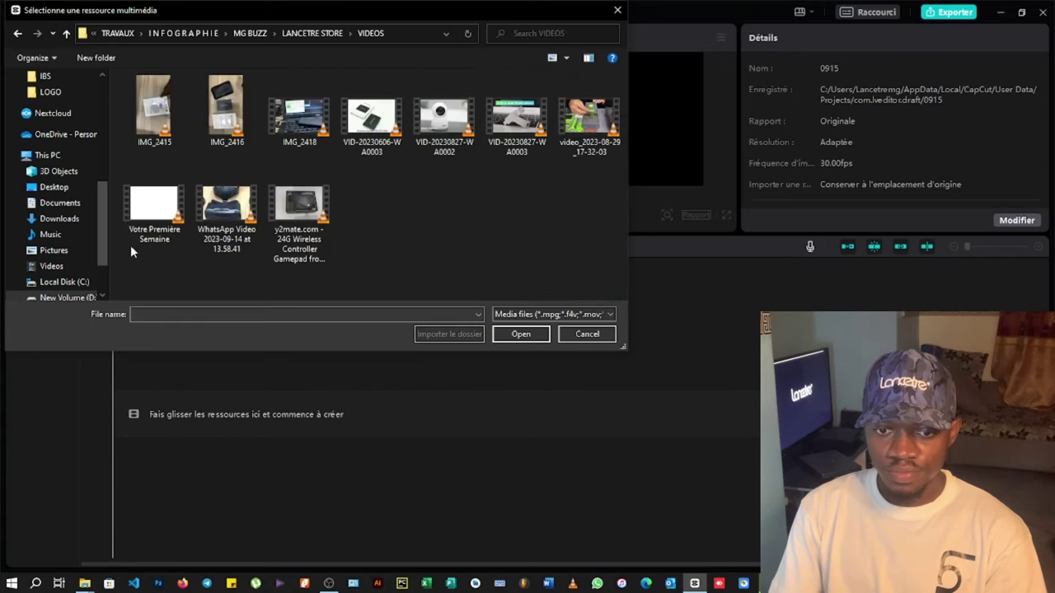
pyautogui.click(132, 241)
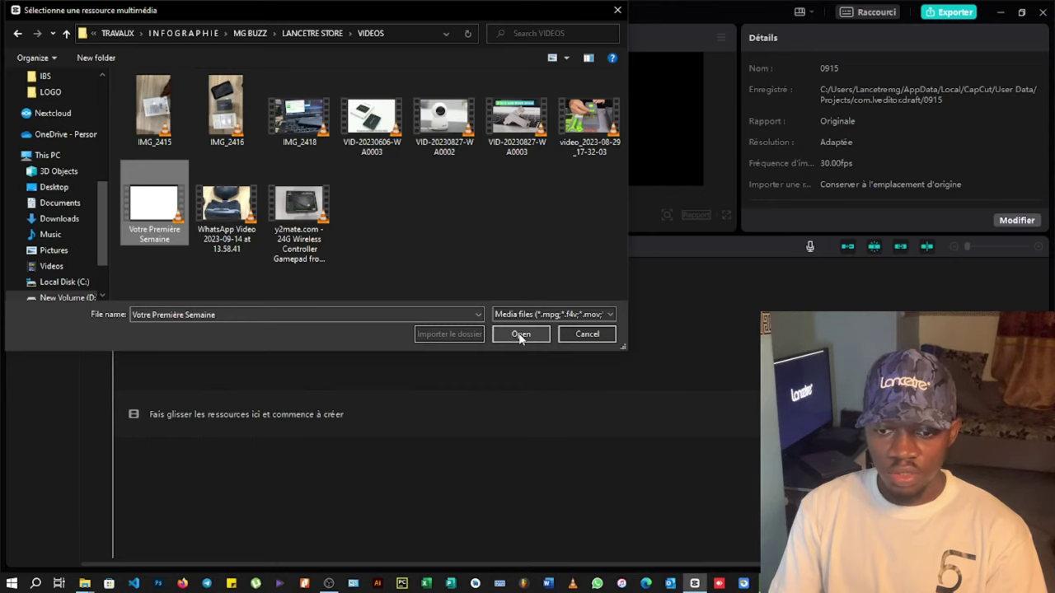
pyautogui.click(519, 335)
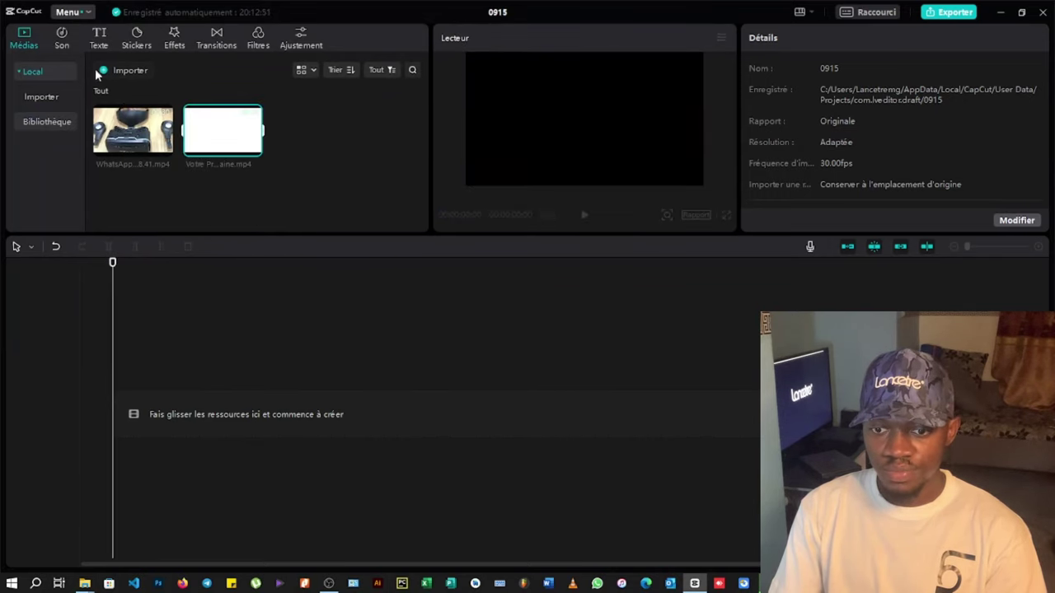
pyautogui.hotkey('ctrl', 'i')
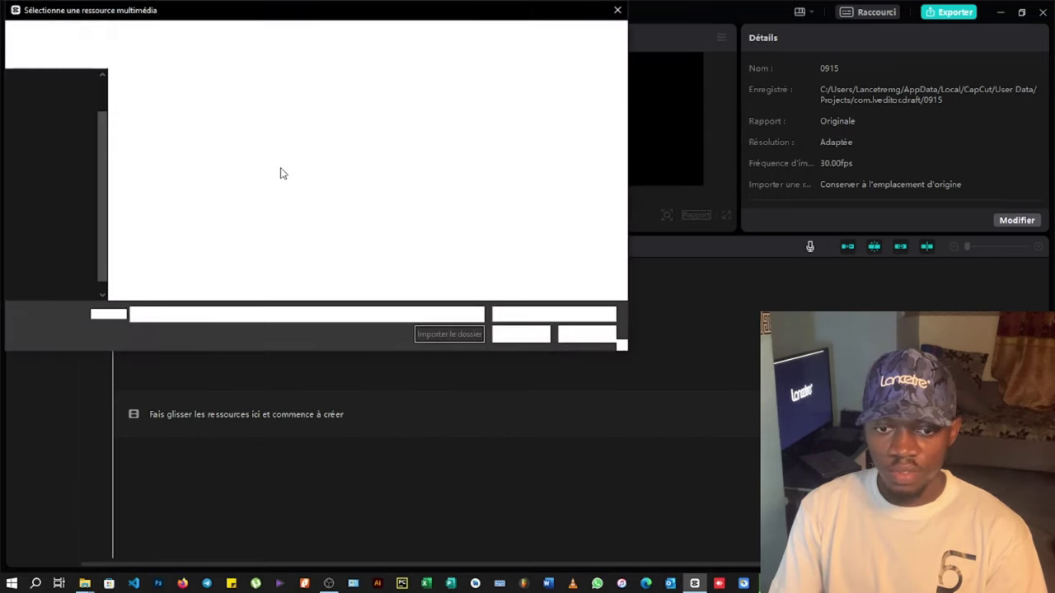
# Step: Browse in the import dialog to the LANCETRE STORE > LOGO folder
pyautogui.click(302, 35)
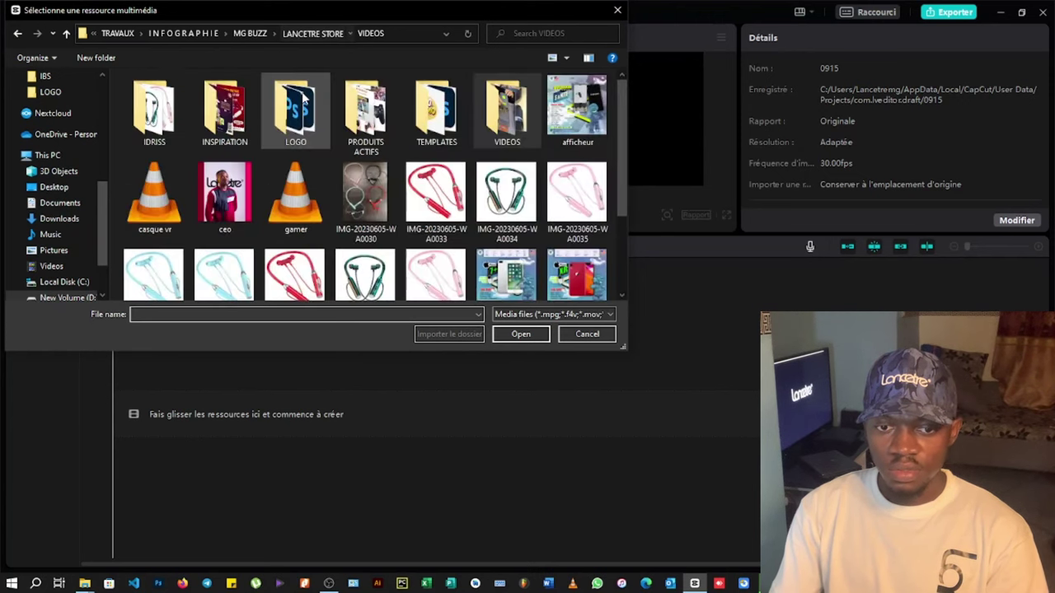
pyautogui.scroll(-2, 436, 169)
pyautogui.scroll(2, 437, 169)
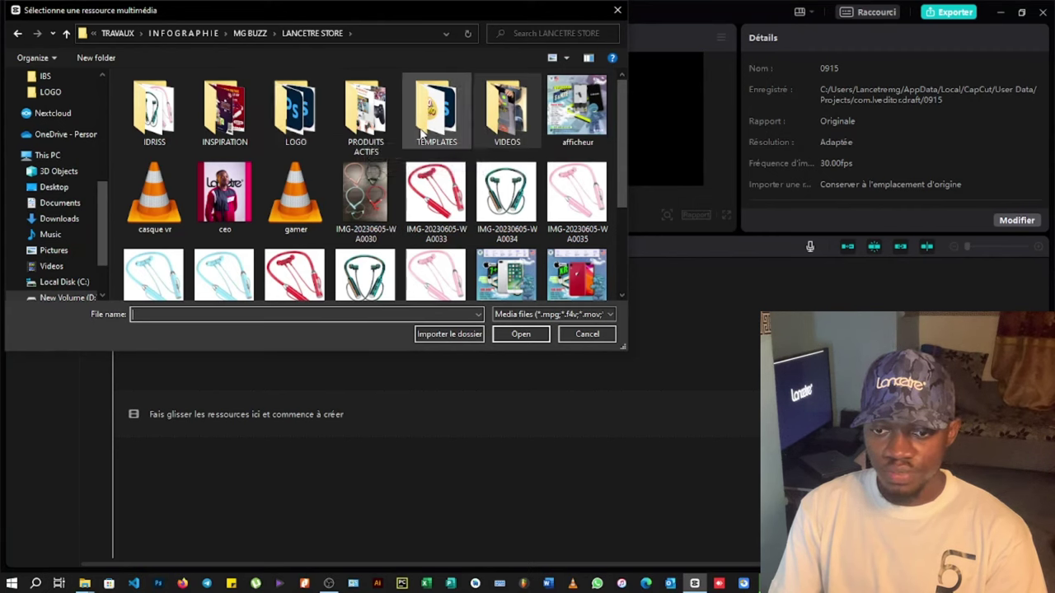
pyautogui.click(292, 131)
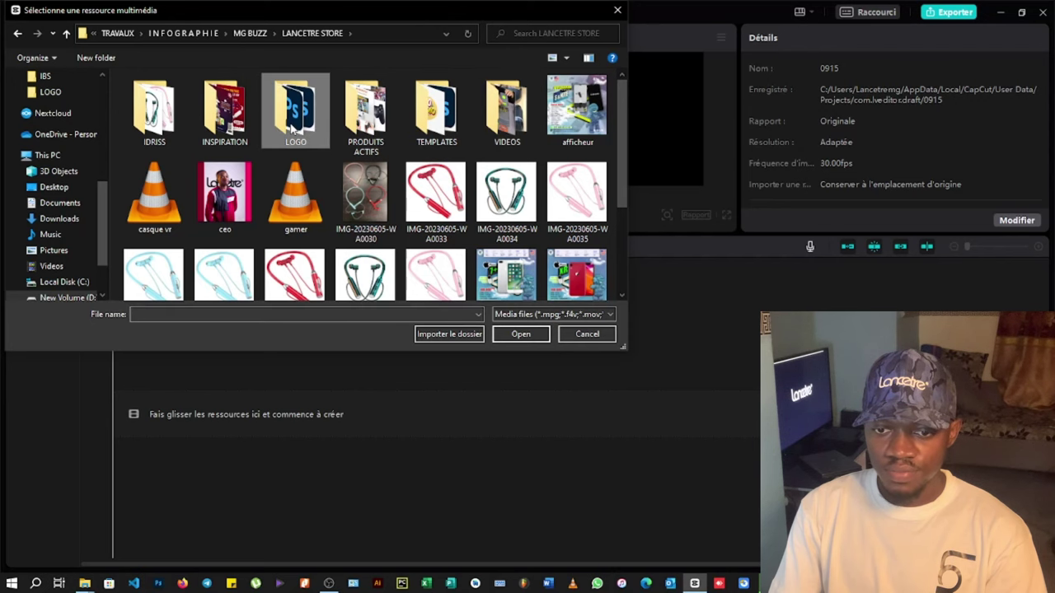
pyautogui.doubleClick(293, 132)
pyautogui.scroll(-1, 296, 188)
pyautogui.scroll(1, 296, 188)
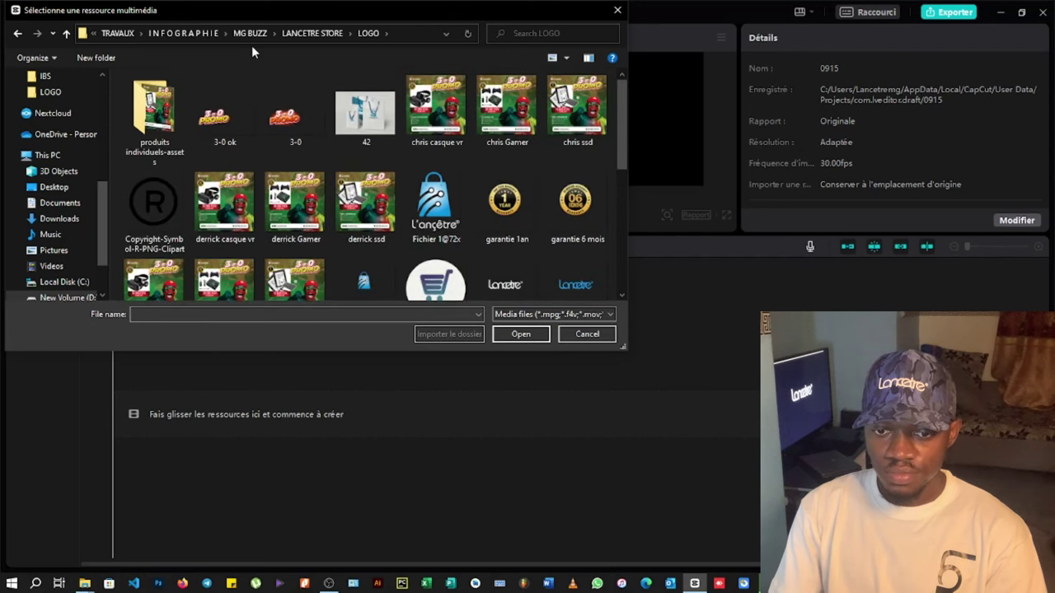
pyautogui.press('BackSpace')
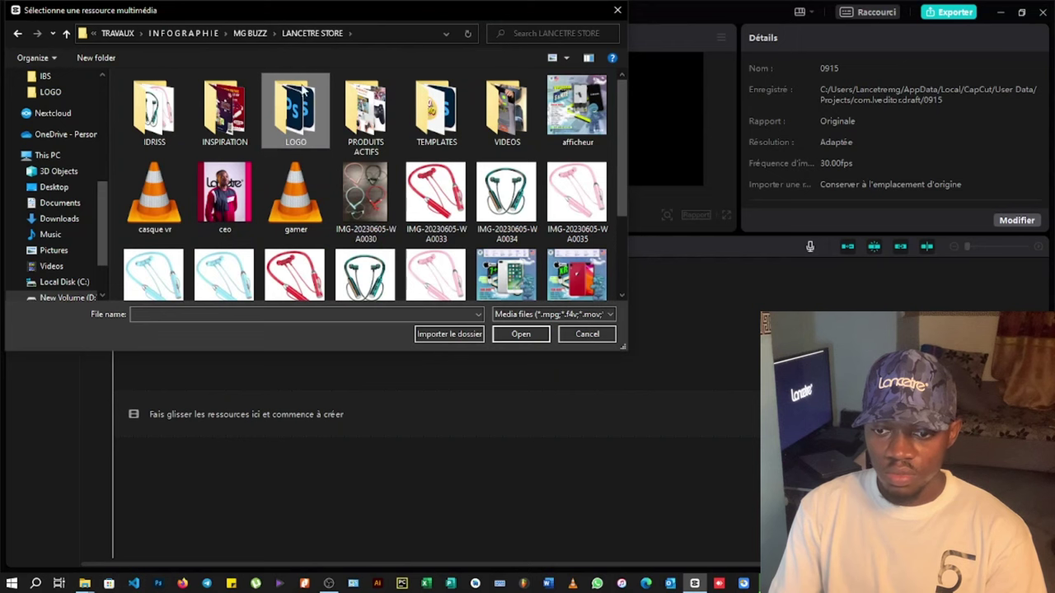
pyautogui.doubleClick(295, 125)
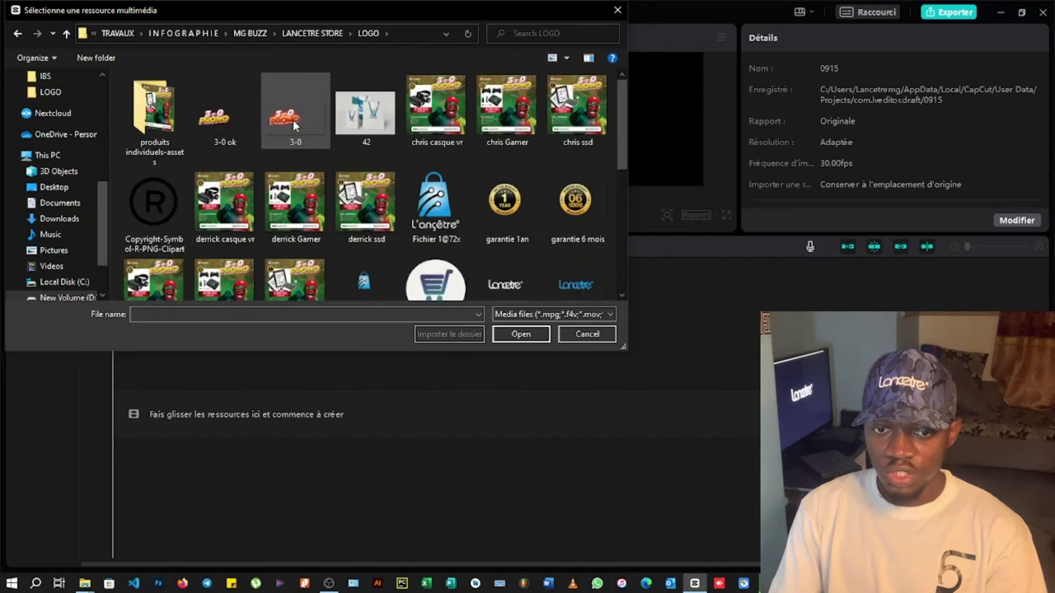
pyautogui.scroll(-1, 344, 175)
pyautogui.scroll(-1, 345, 175)
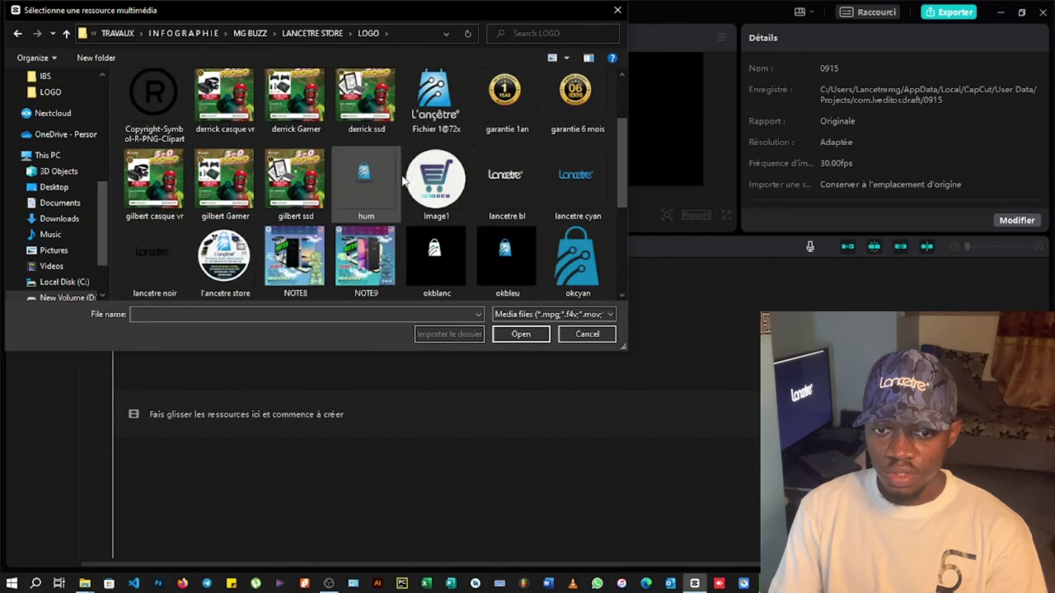
# Step: Import the lancetre bl and okblanc logo images together
pyautogui.click(517, 184)
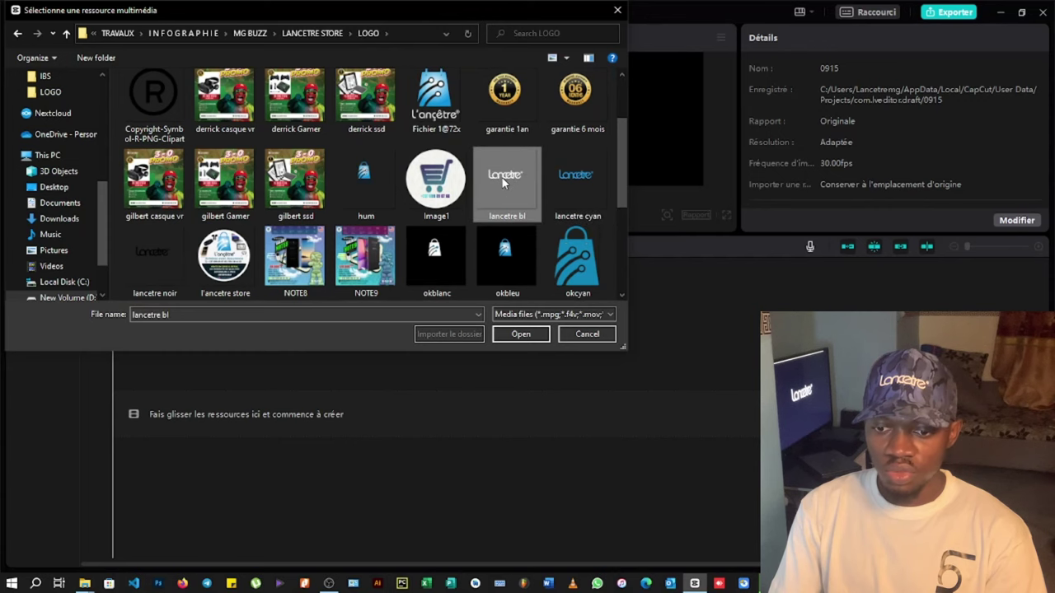
pyautogui.scroll(-1, 464, 212)
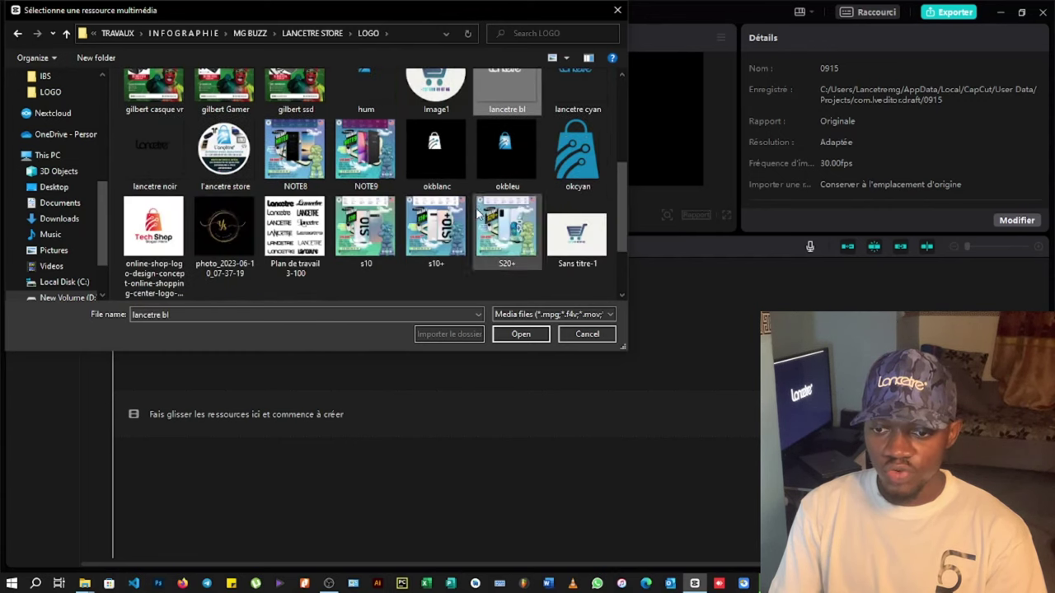
pyautogui.scroll(-1, 470, 199)
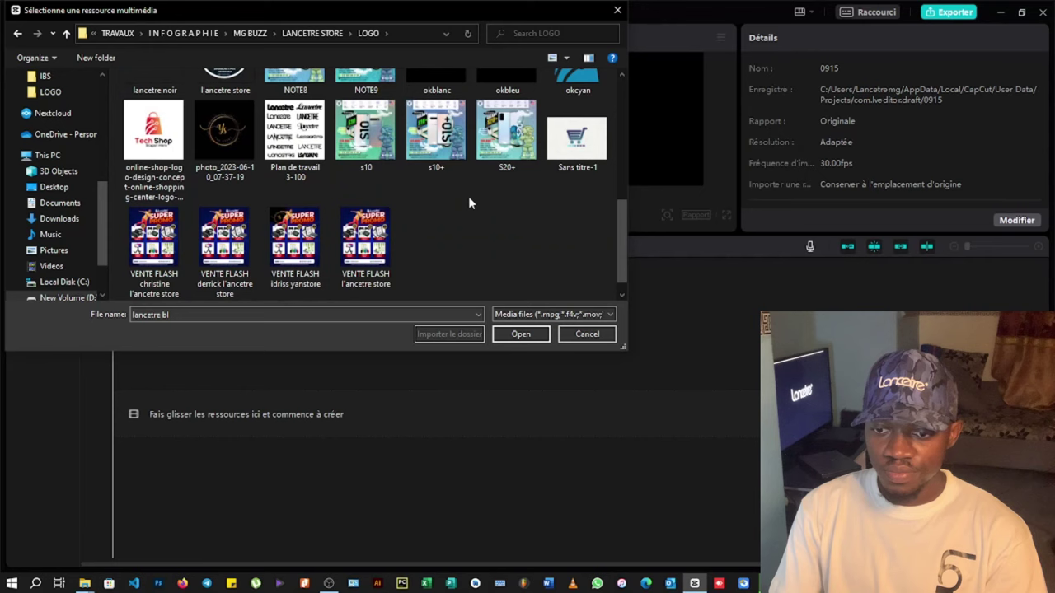
pyautogui.scroll(2, 468, 196)
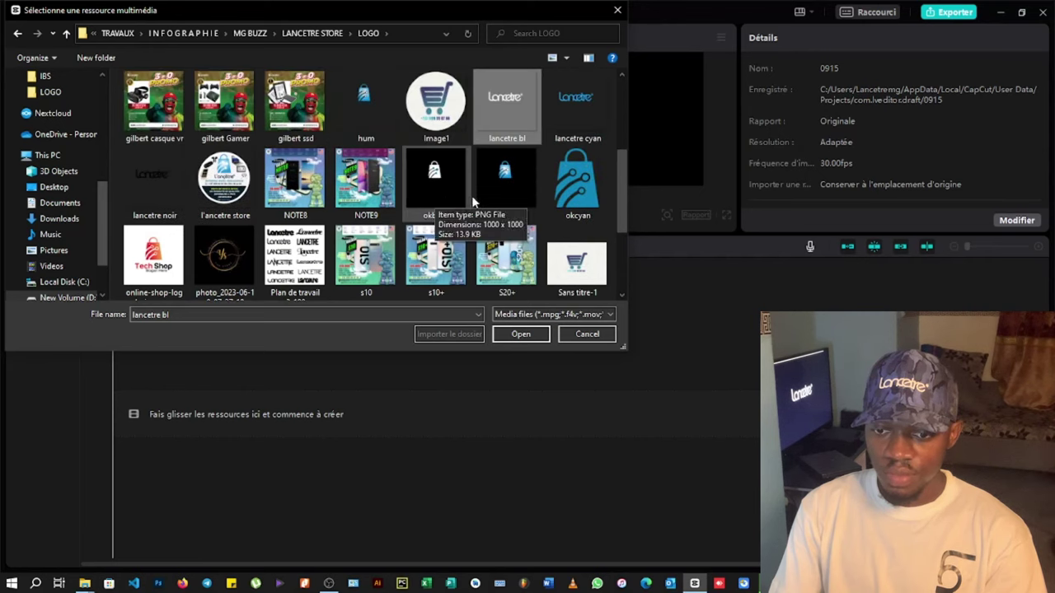
pyautogui.keyDown('ctrl'); pyautogui.click(439, 194); pyautogui.keyUp('ctrl')
pyautogui.click(514, 332)
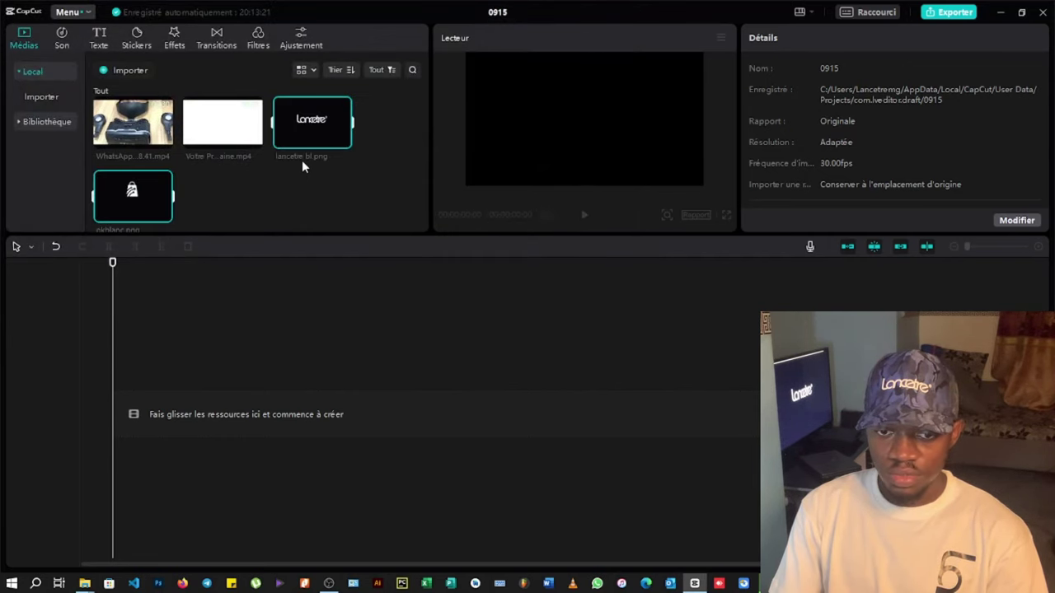
# Step: Import the garantie 6 mois badge image from the LOGO folder
pyautogui.click(313, 185)
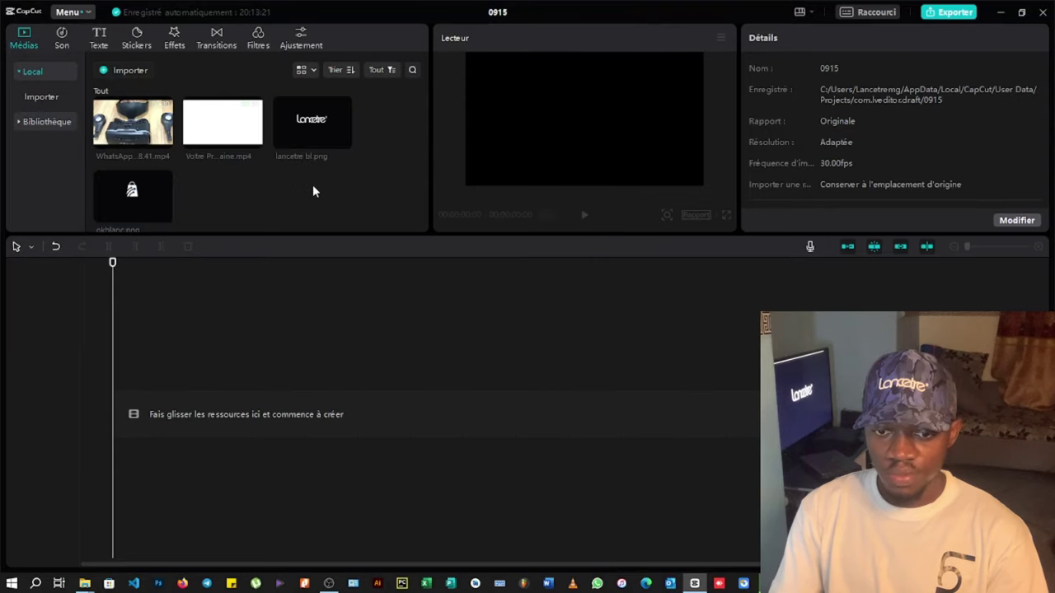
pyautogui.click(119, 72)
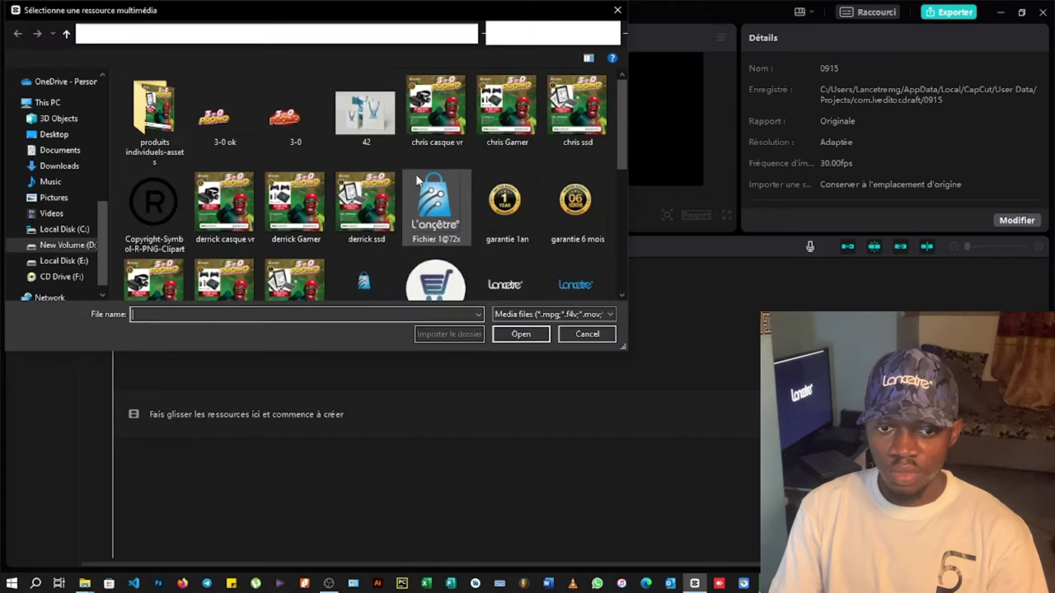
pyautogui.scroll(-2, 418, 181)
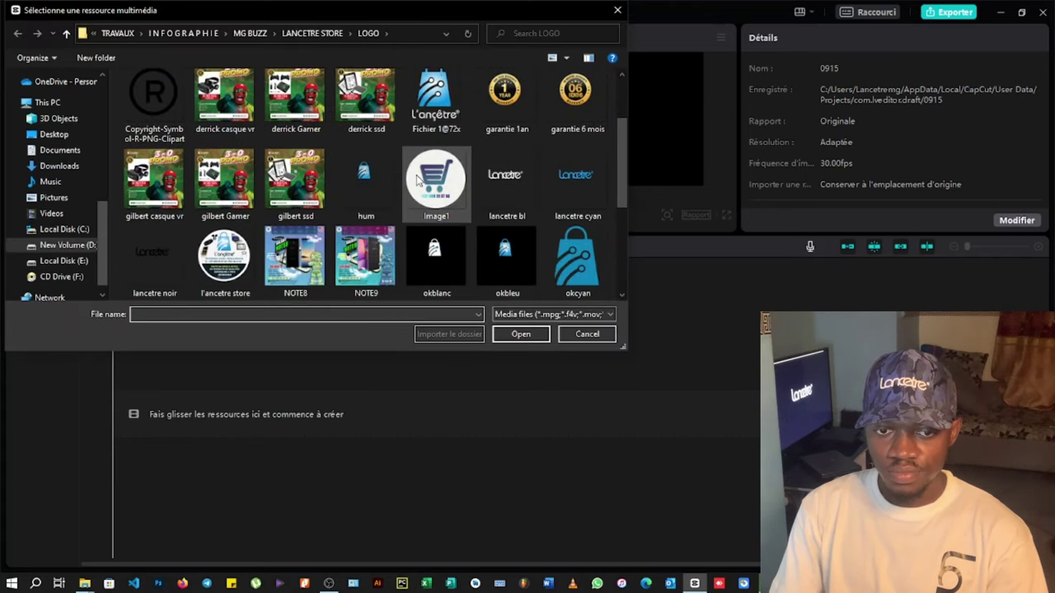
pyautogui.scroll(-3, 417, 180)
pyautogui.scroll(2, 419, 171)
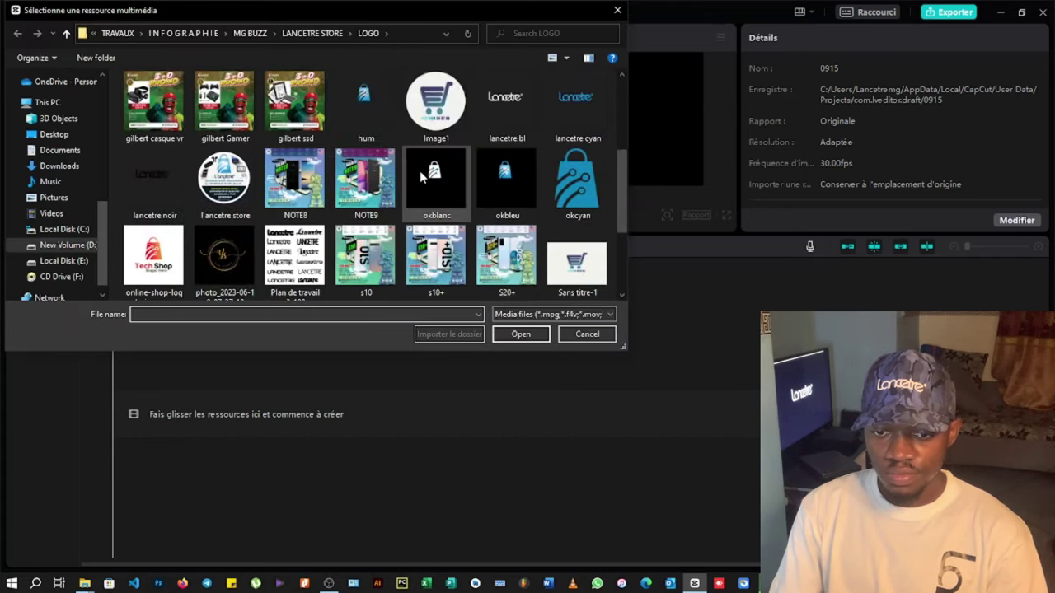
pyautogui.scroll(2, 419, 170)
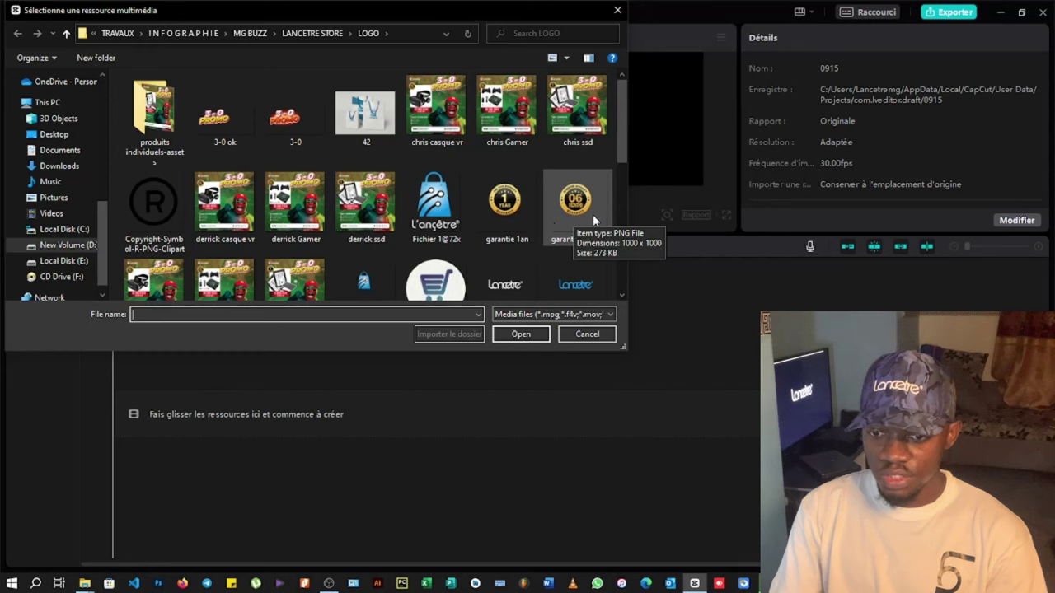
pyautogui.click(575, 198)
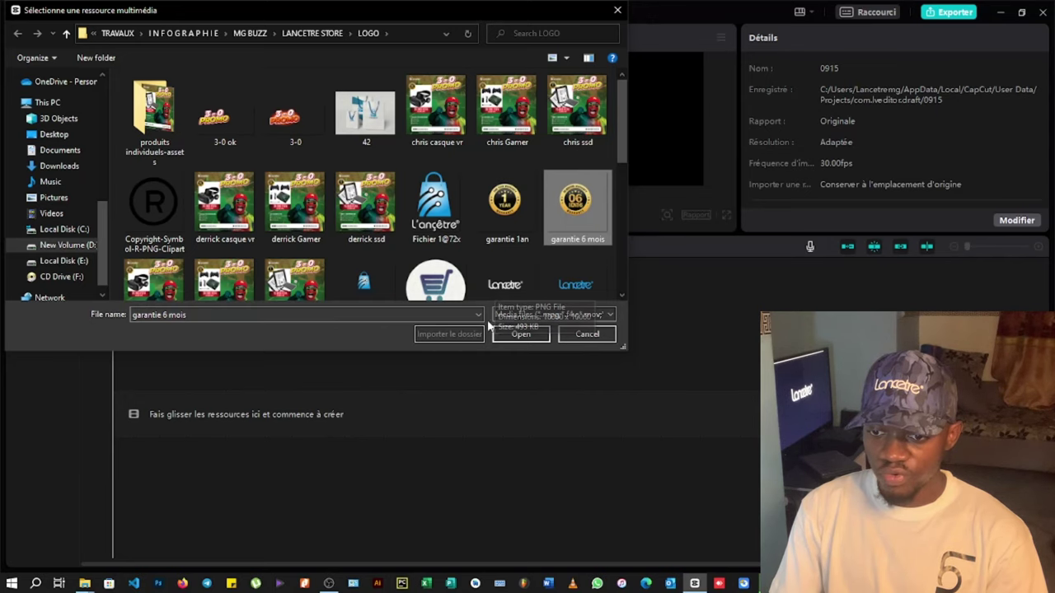
pyautogui.click(518, 332)
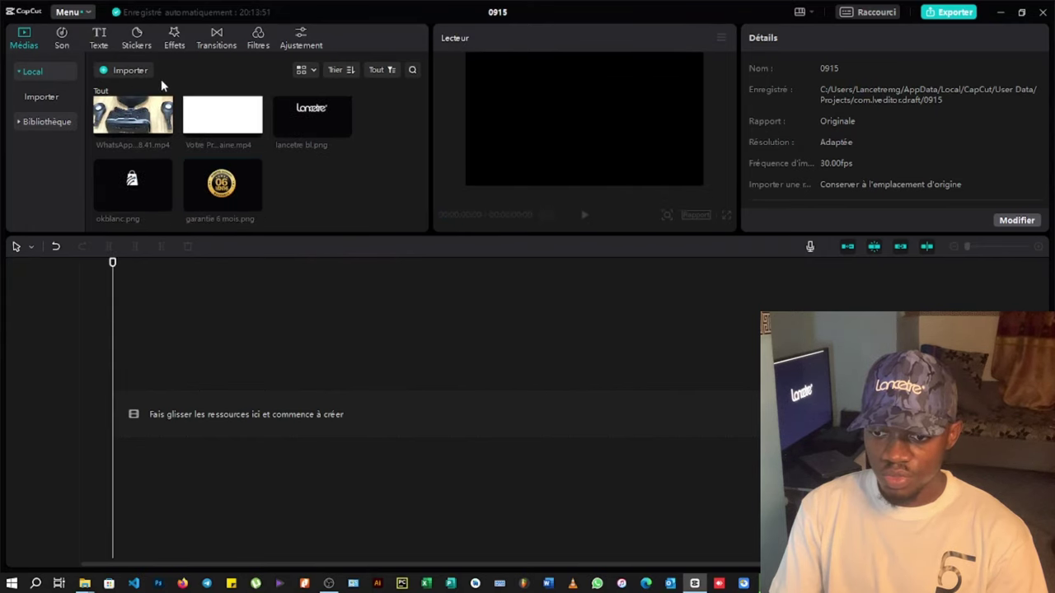
# Step: Import the 57-second gamer.mp3 track from the LANCETRE STORE folder
pyautogui.hotkey('ctrl', 'i')
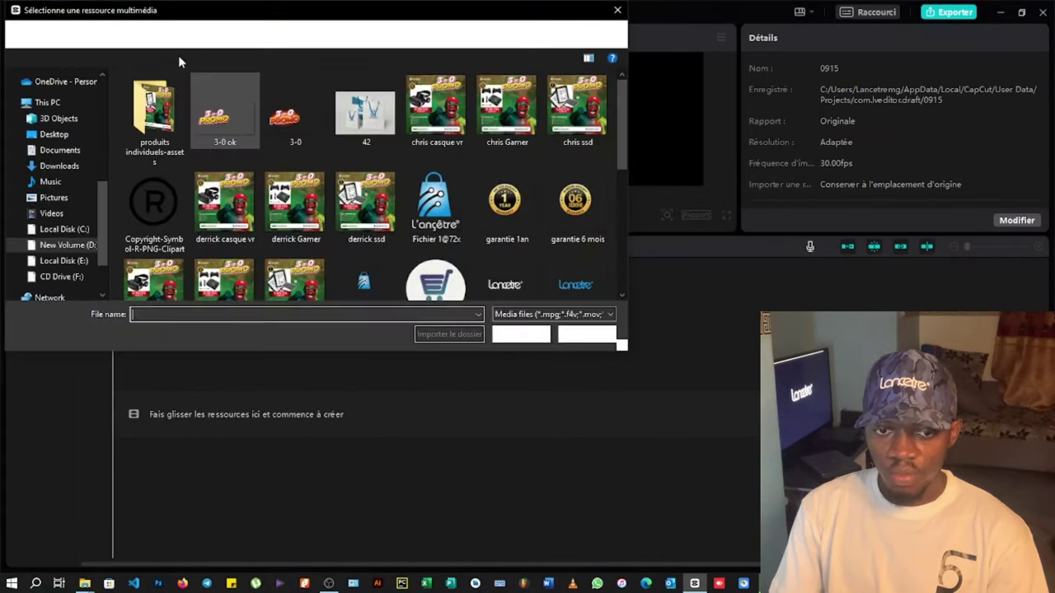
pyautogui.click(313, 33)
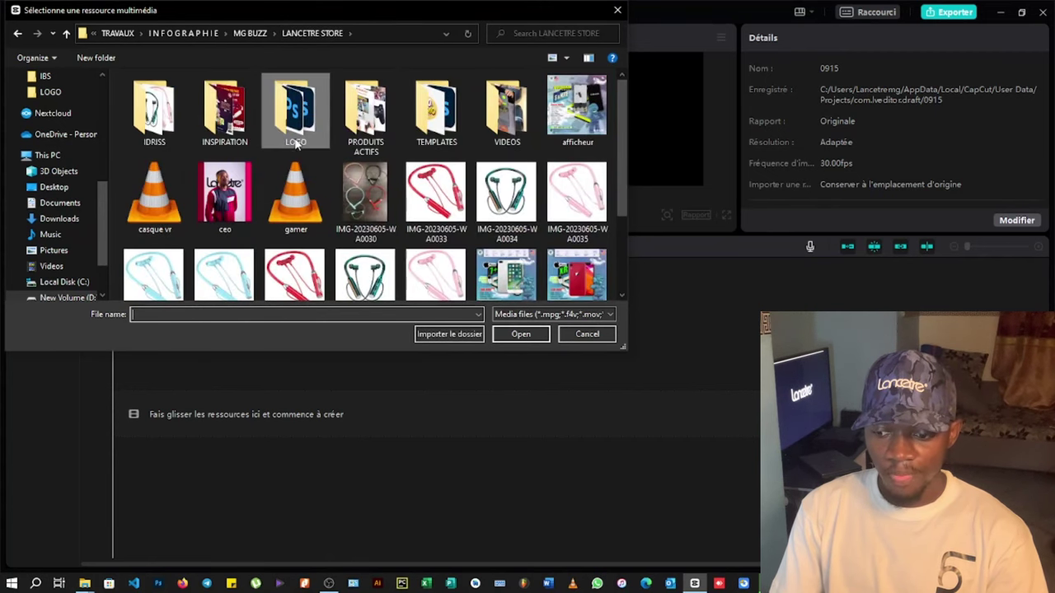
pyautogui.scroll(-5, 295, 145)
pyautogui.scroll(1, 247, 260)
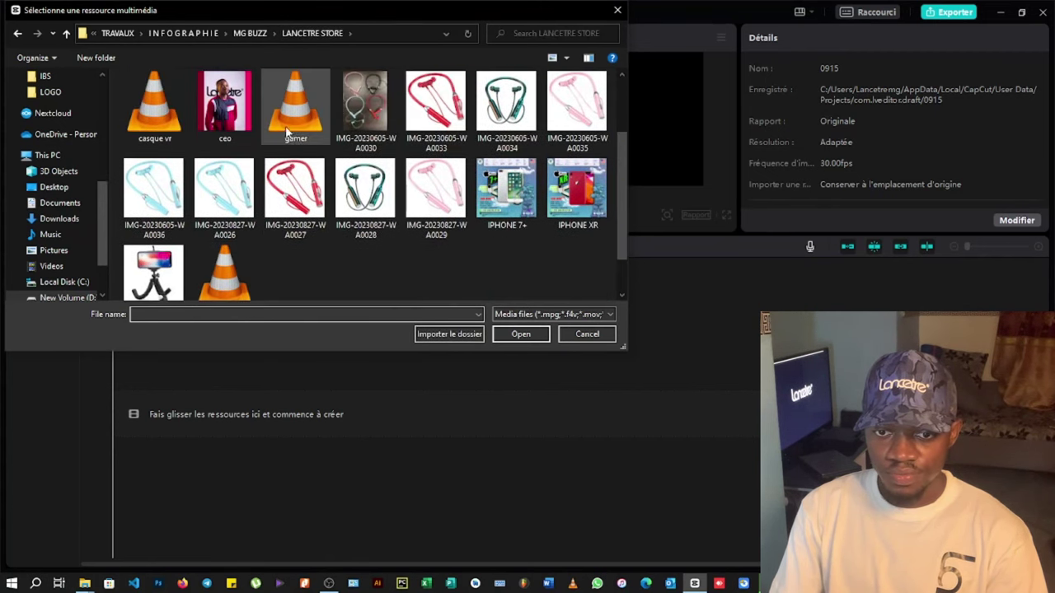
pyautogui.click(288, 132)
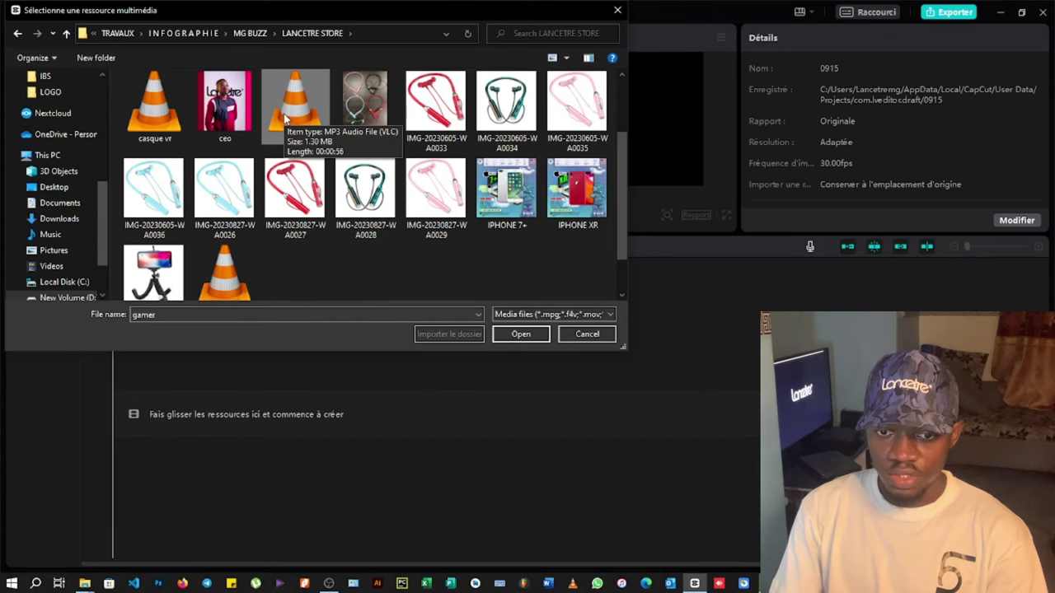
pyautogui.click(519, 334)
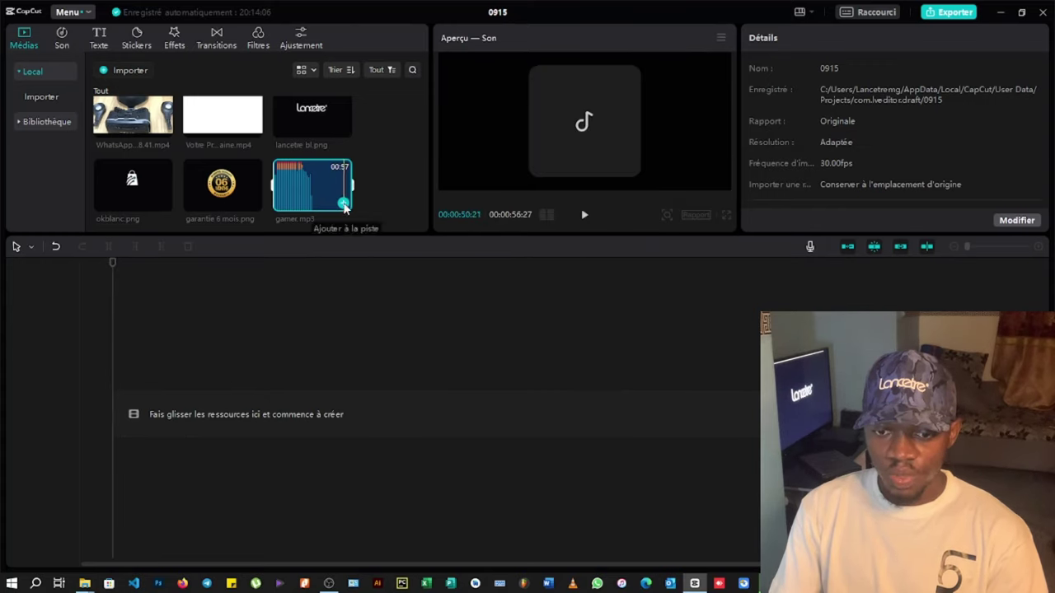
pyautogui.click(342, 204)
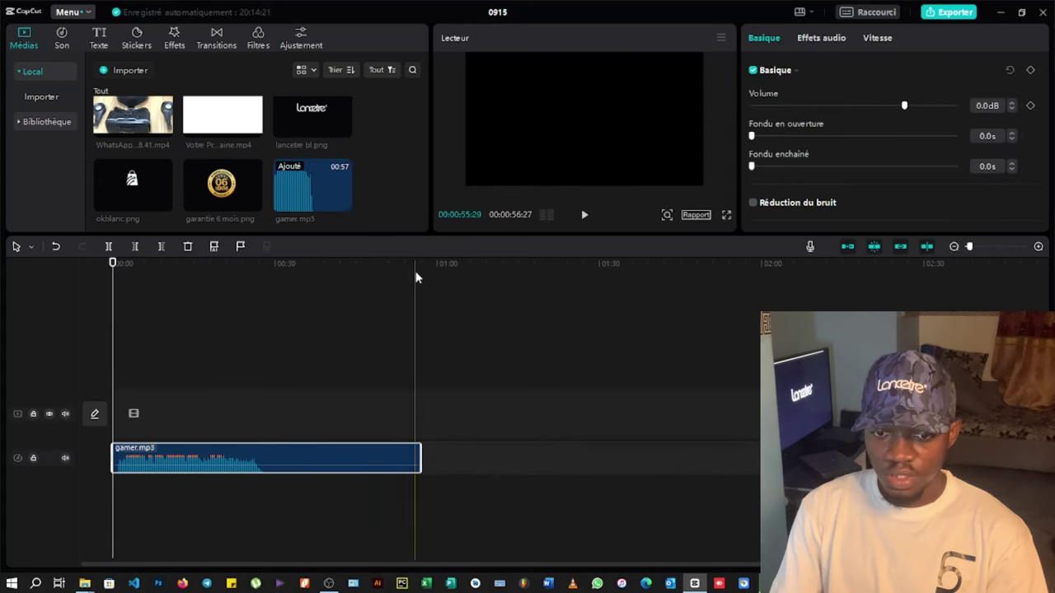
pyautogui.press('XF86AudioLowerVolume')
pyautogui.press('XF86AudioRaiseVolume')
pyautogui.press('XF86AudioRaiseVolume')
pyautogui.press('XF86AudioRaiseVolume')
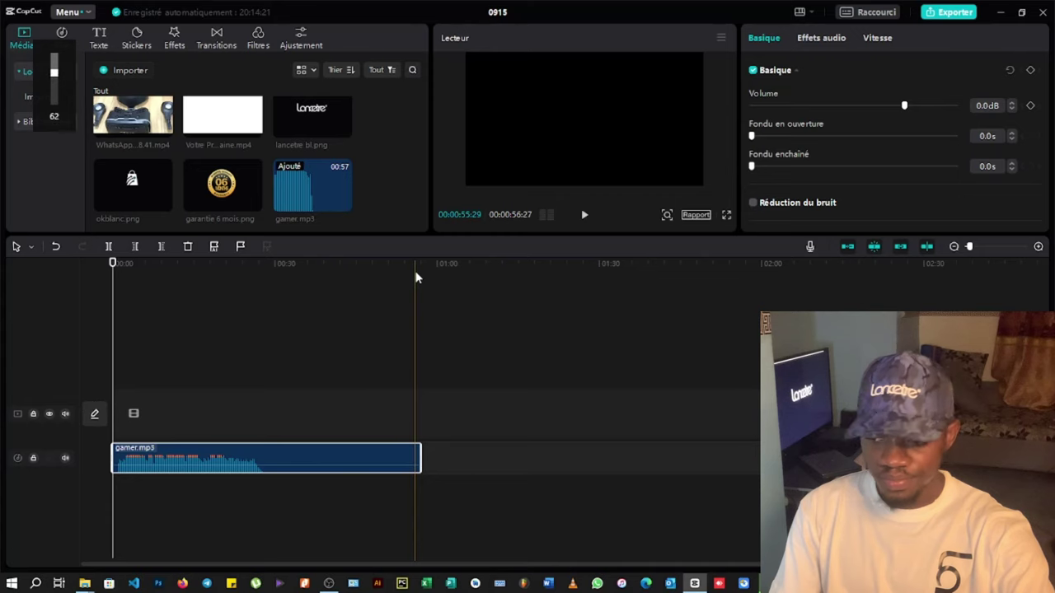
pyautogui.press('XF86AudioRaiseVolume')
pyautogui.press('XF86AudioRaiseVolume')
pyautogui.press('XF86AudioRaiseVolume')
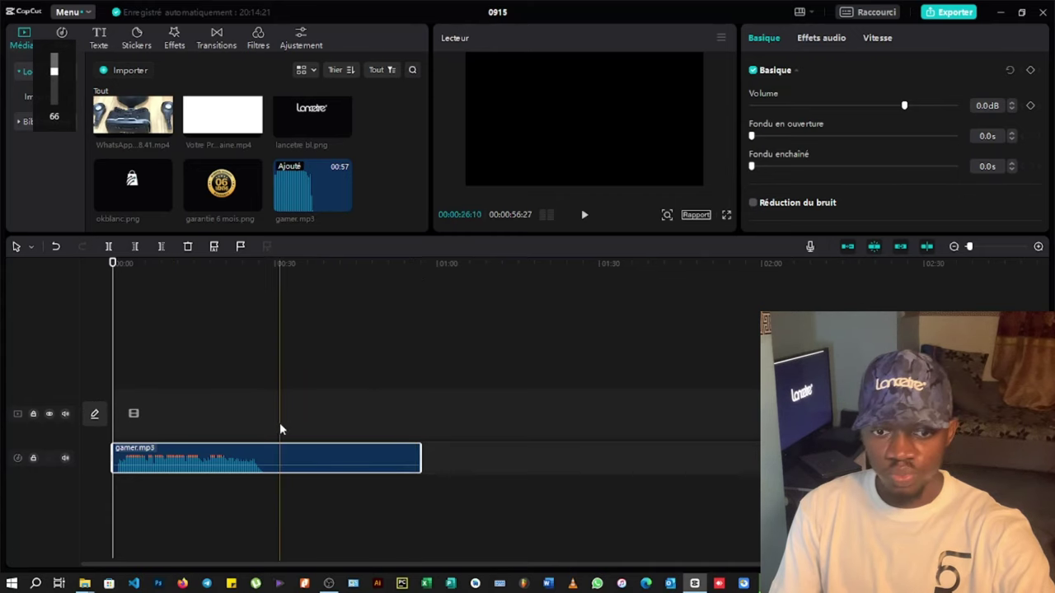
pyautogui.moveTo(418, 457); pyautogui.dragTo(273, 449)
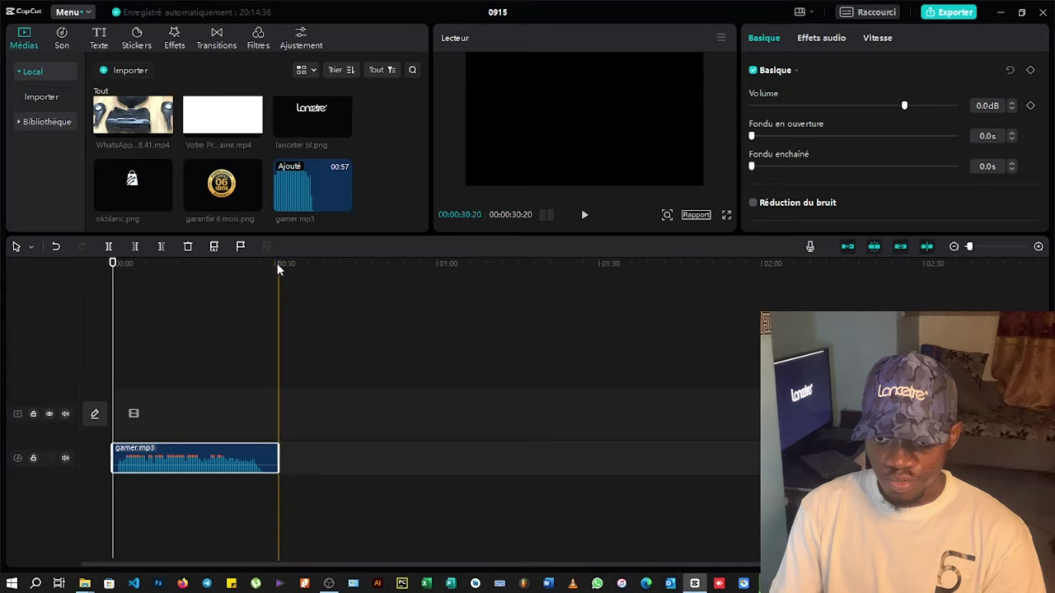
pyautogui.click(278, 265)
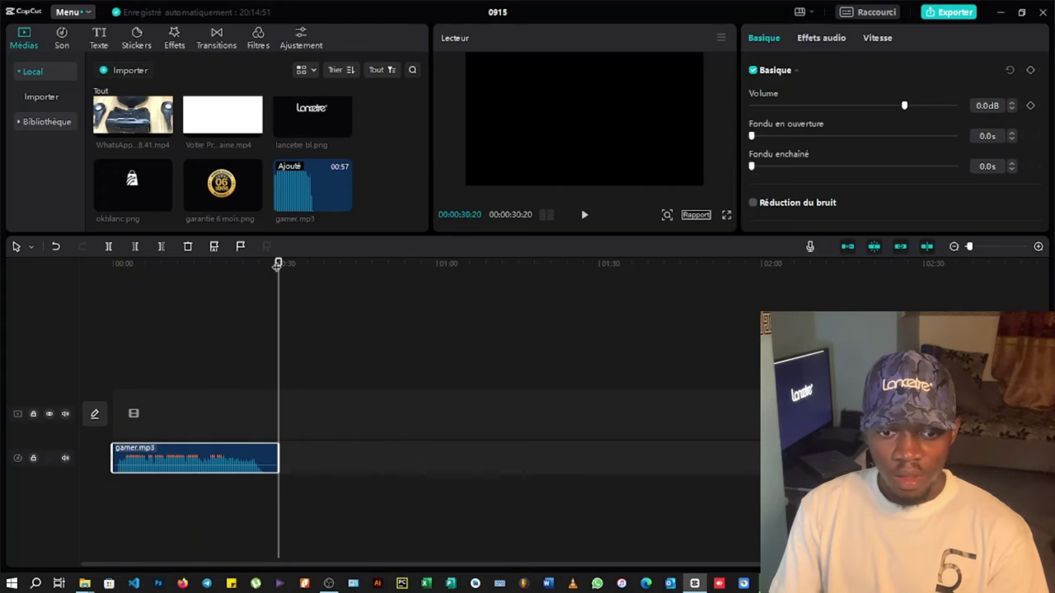
pyautogui.moveTo(278, 264); pyautogui.dragTo(63, 259)
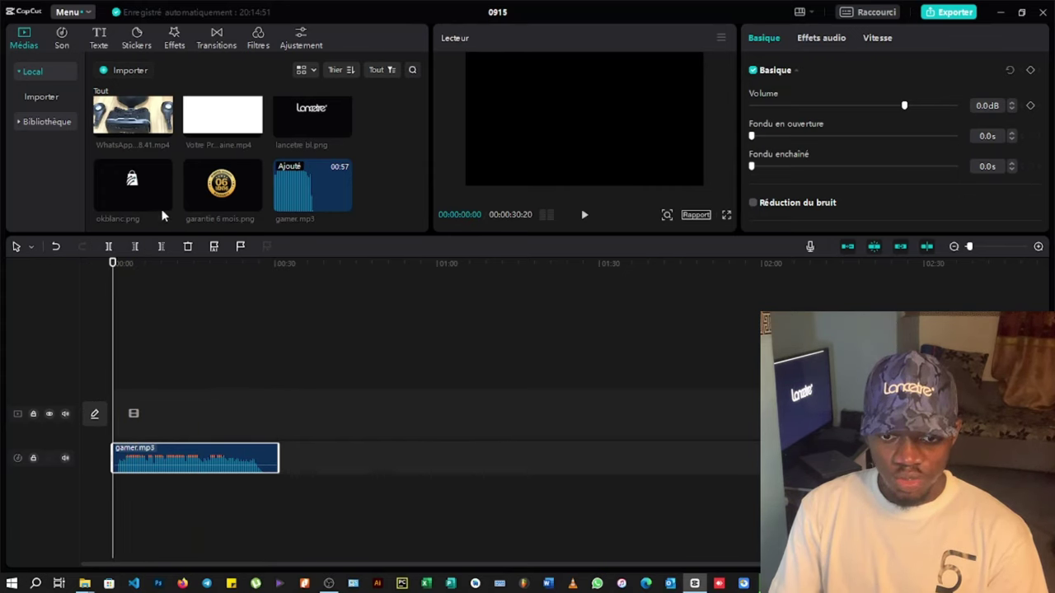
# Step: Preview the media, then place the WhatsApp VR video on the main track at 00:00
pyautogui.click(254, 177)
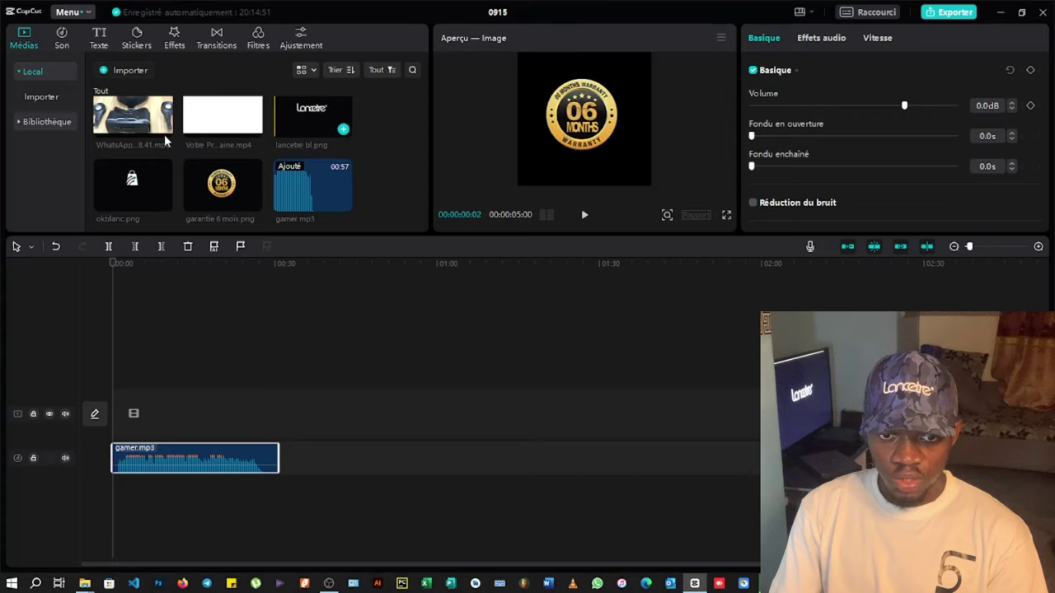
pyautogui.click(177, 128)
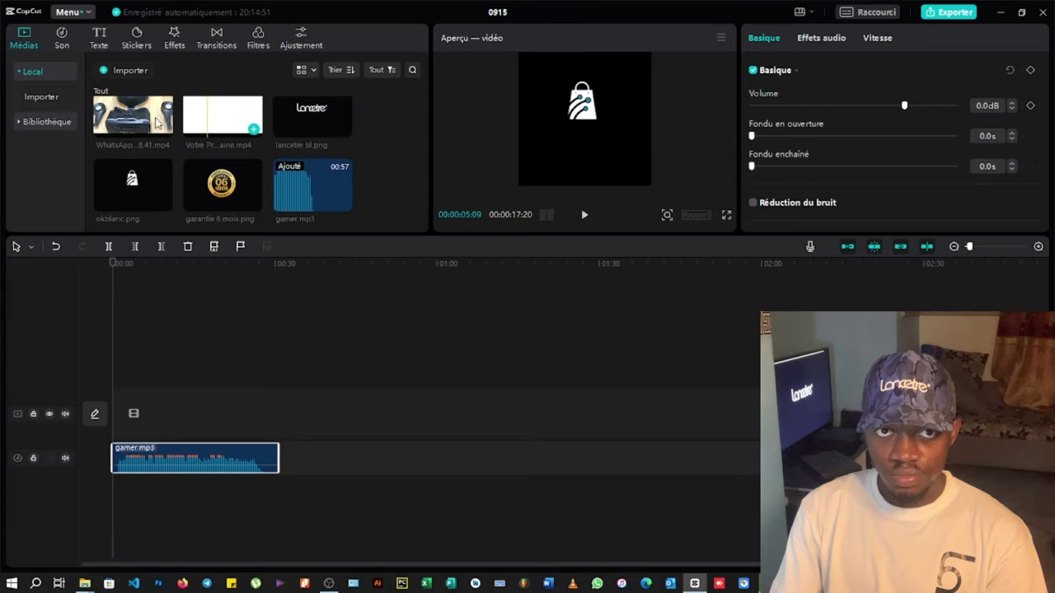
pyautogui.click(153, 124)
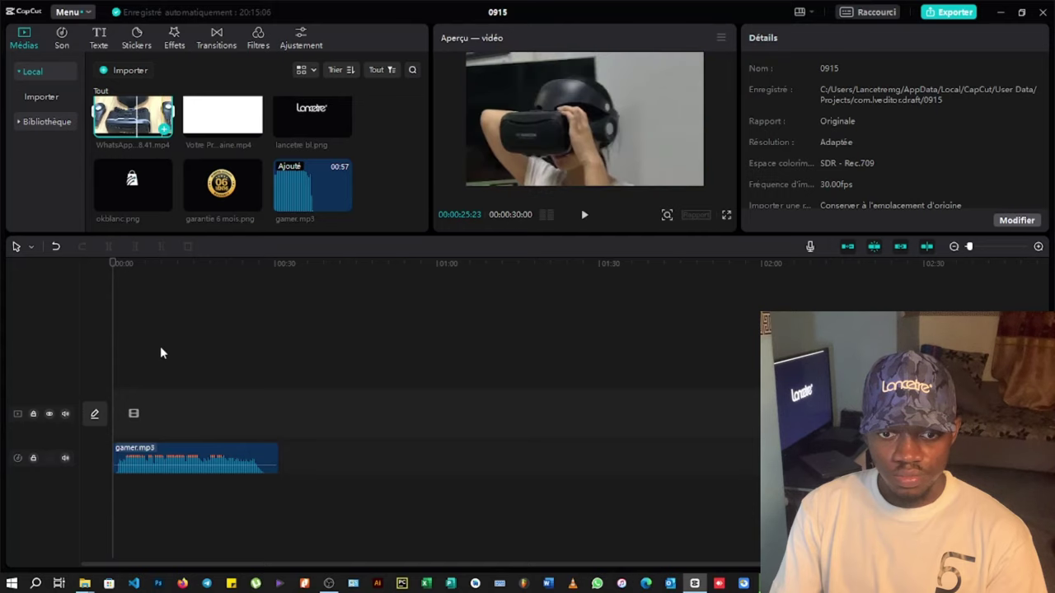
pyautogui.moveTo(161, 352); pyautogui.dragTo(162, 350)
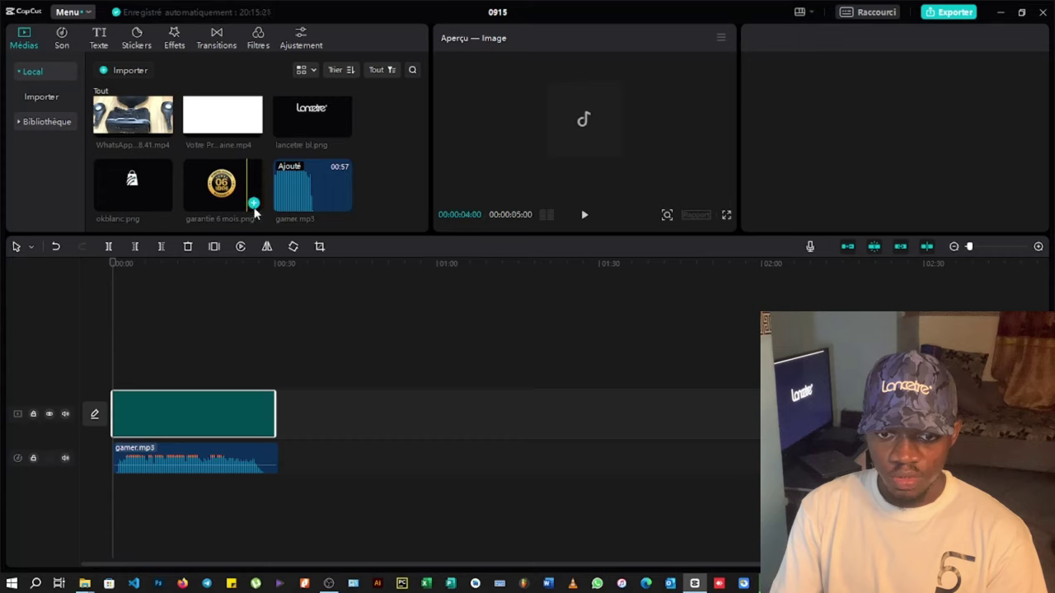
# Step: Move garantie 6 mois.png to an overlay track and stretch it to 00:00:30:00
pyautogui.click(254, 204)
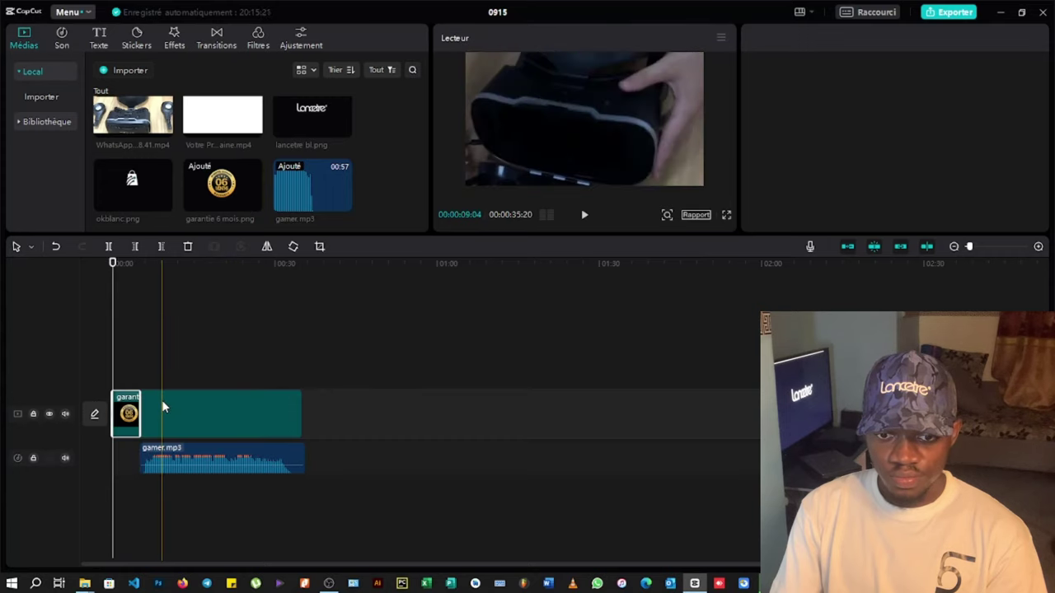
pyautogui.click(127, 416)
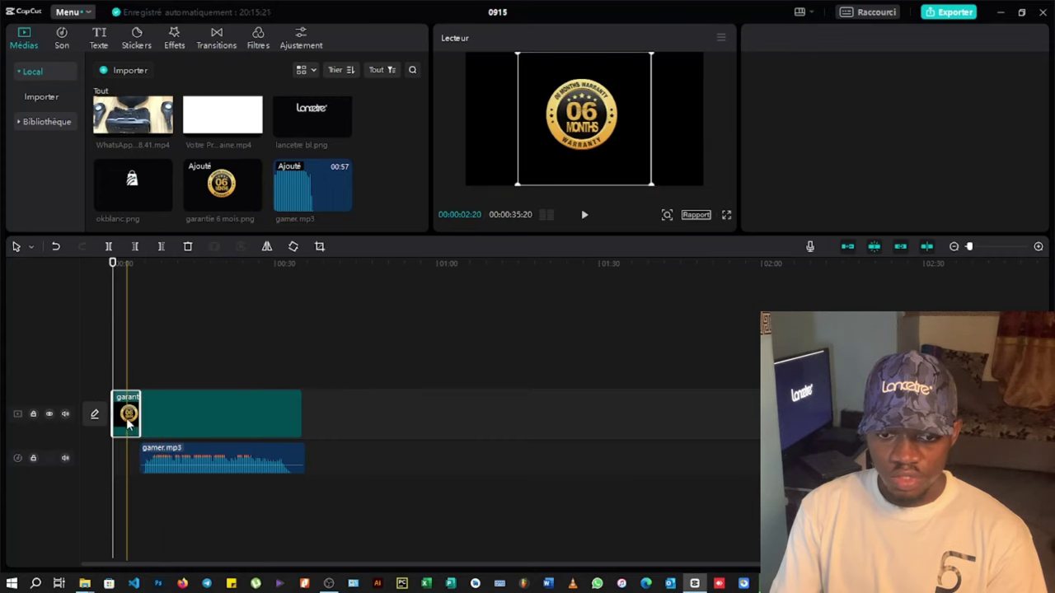
pyautogui.moveTo(126, 415); pyautogui.dragTo(125, 371)
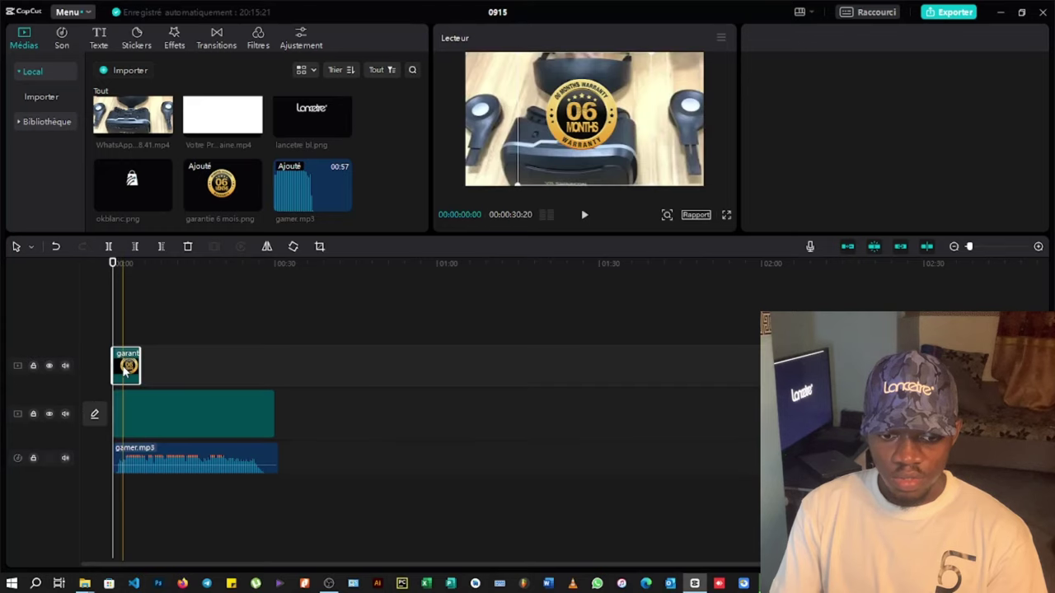
pyautogui.moveTo(140, 377); pyautogui.dragTo(182, 371)
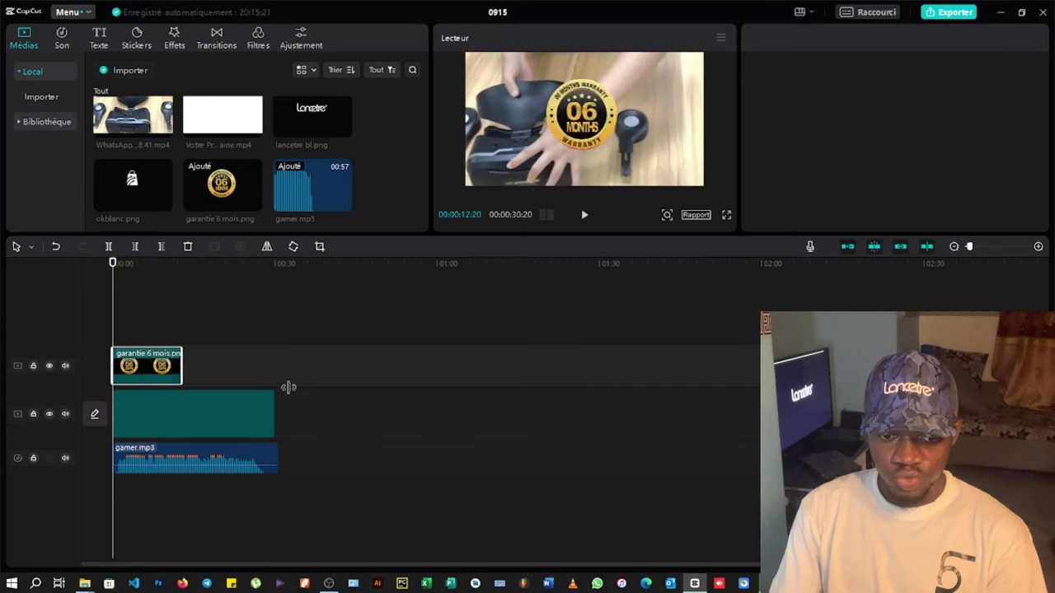
pyautogui.moveTo(284, 388); pyautogui.dragTo(272, 384)
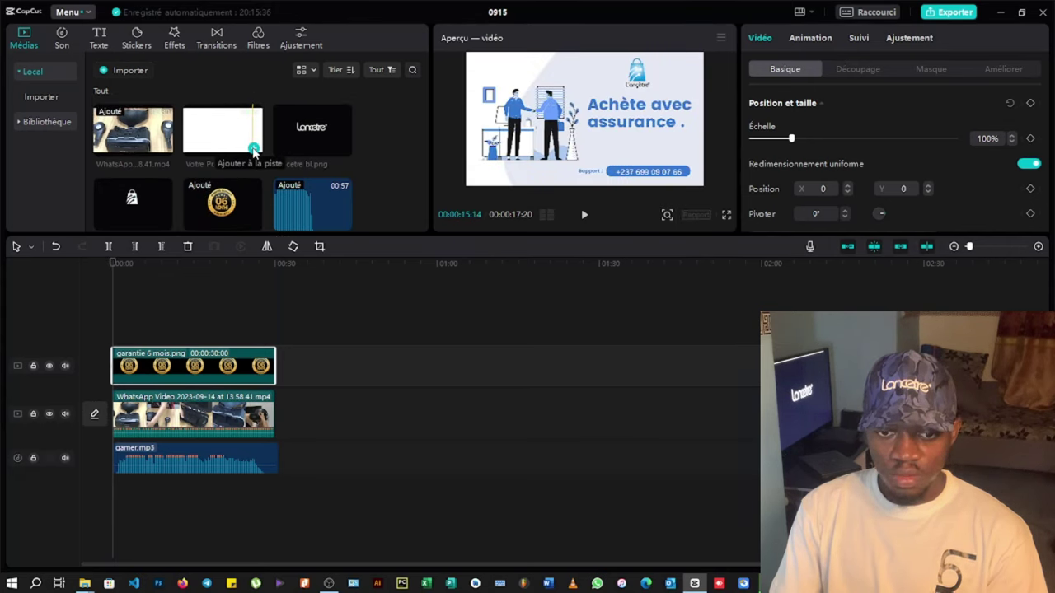
# Step: Place the Votre Première Semaine clip right after the WhatsApp video, extending the project to 00:00:47:20
pyautogui.click(246, 177)
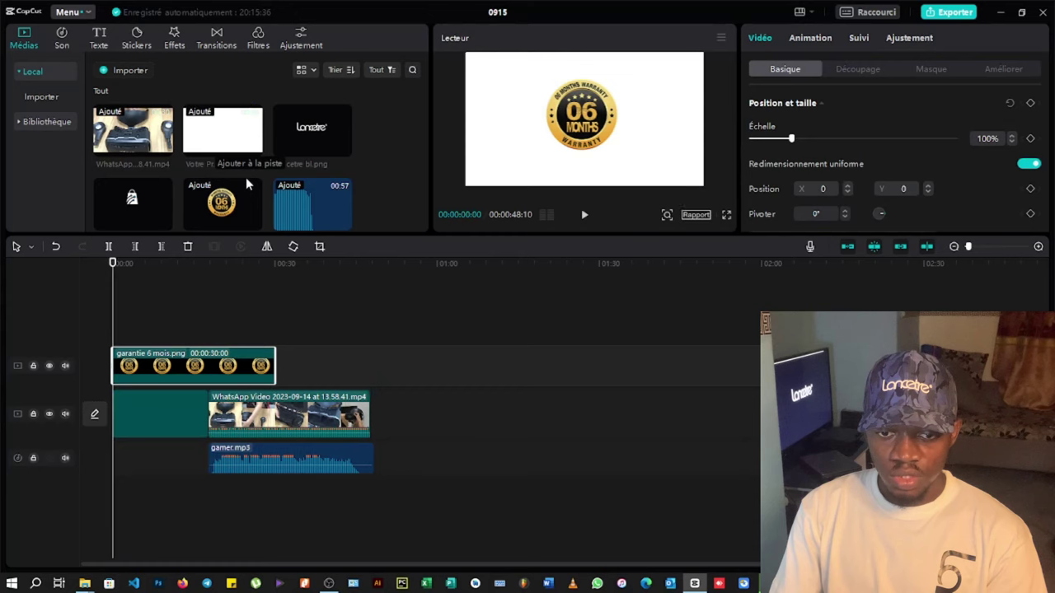
pyautogui.moveTo(153, 416)
pyautogui.mouseDown()
pyautogui.moveTo(221, 322)
pyautogui.moveTo(217, 331)
pyautogui.mouseUp()
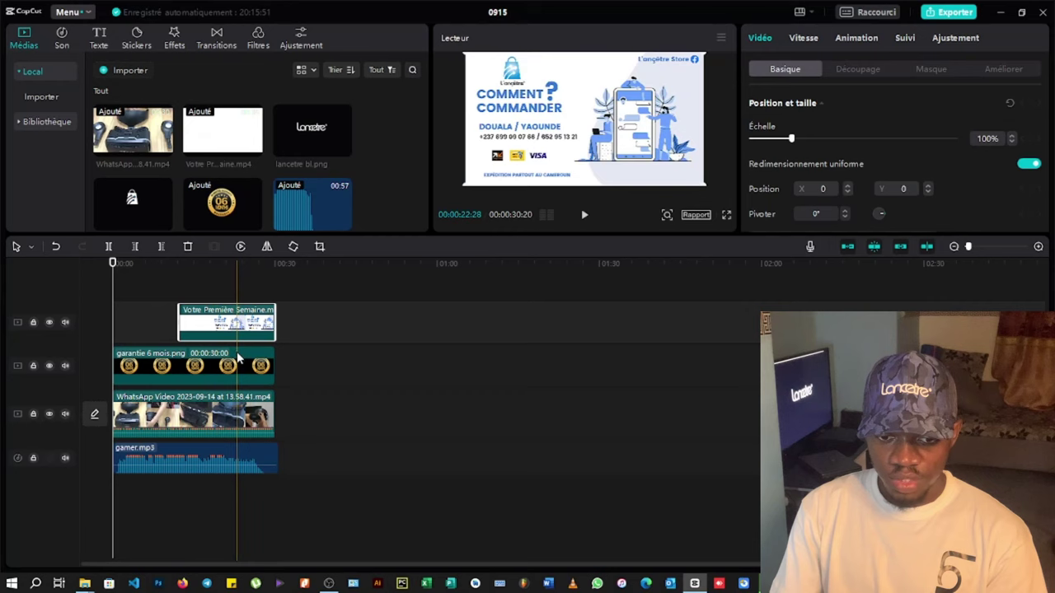
pyautogui.click(182, 297)
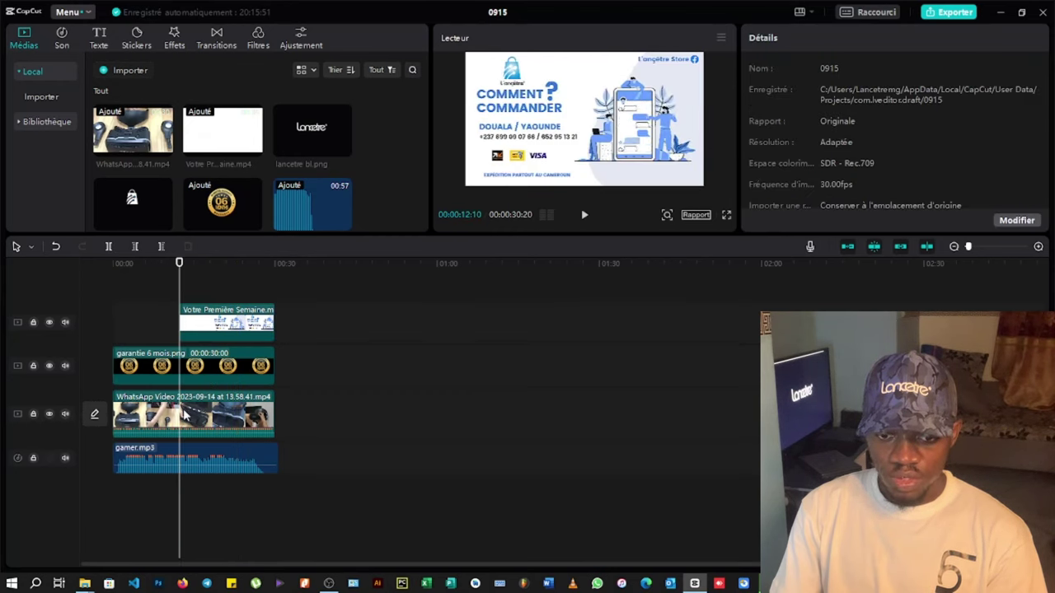
pyautogui.click(207, 406)
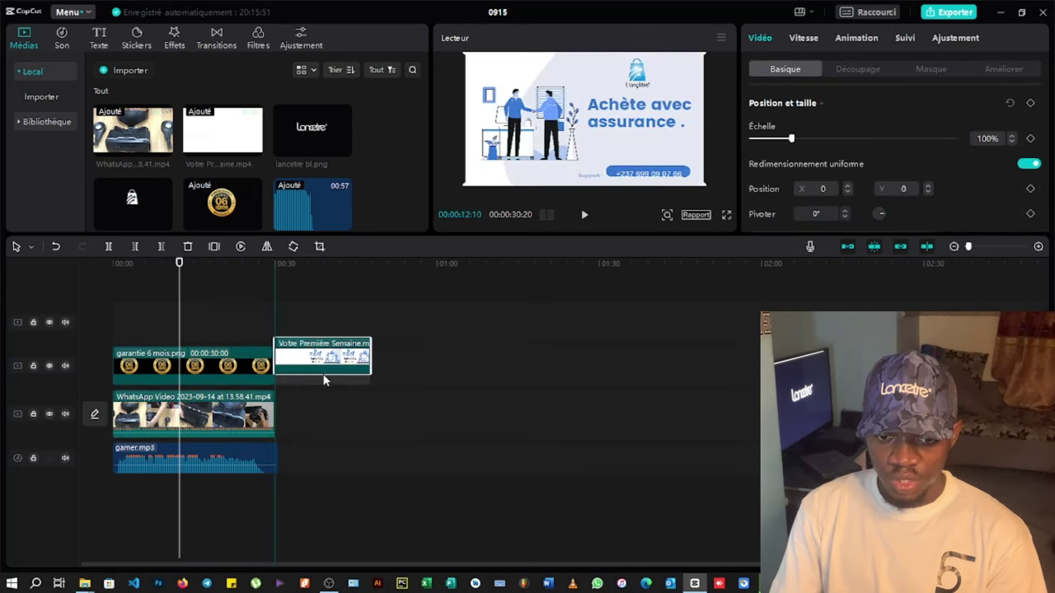
pyautogui.moveTo(232, 330); pyautogui.dragTo(325, 416)
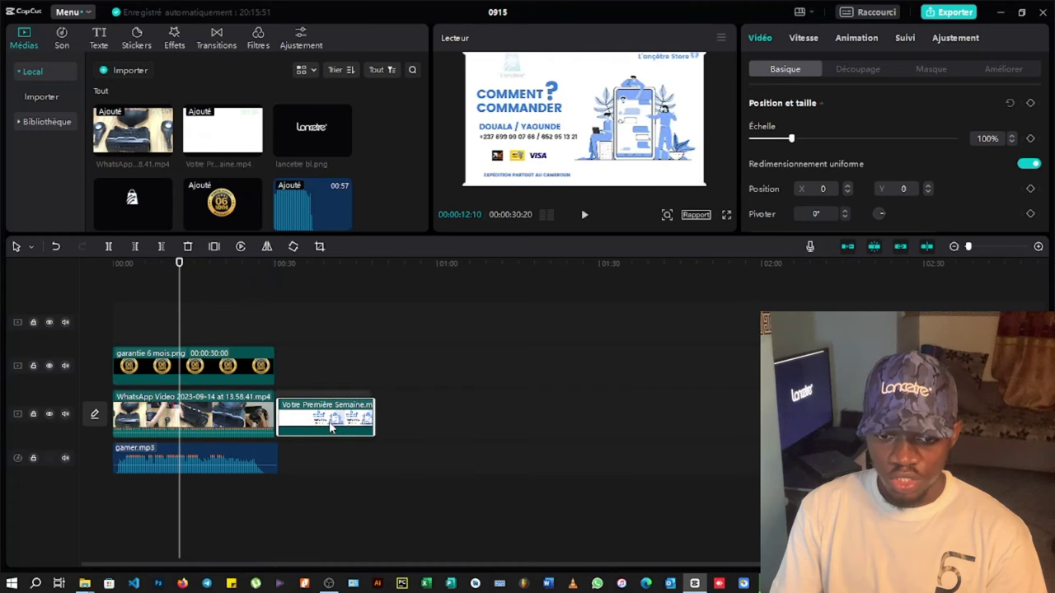
pyautogui.click(216, 416)
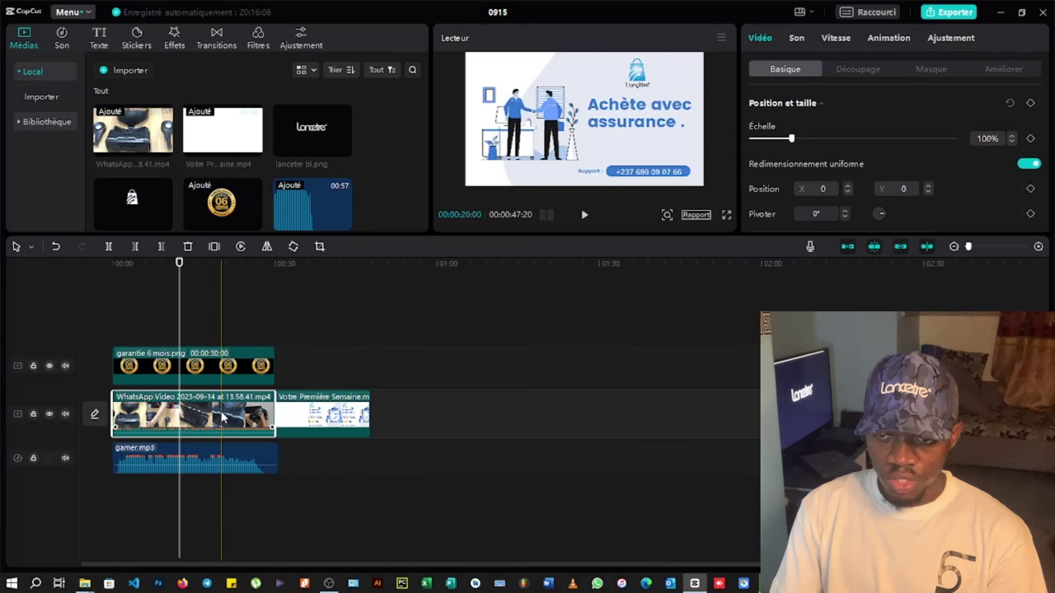
# Step: Set the WhatsApp video's speed to 1.6x, shortening it to 18.8 s
pyautogui.click(829, 39)
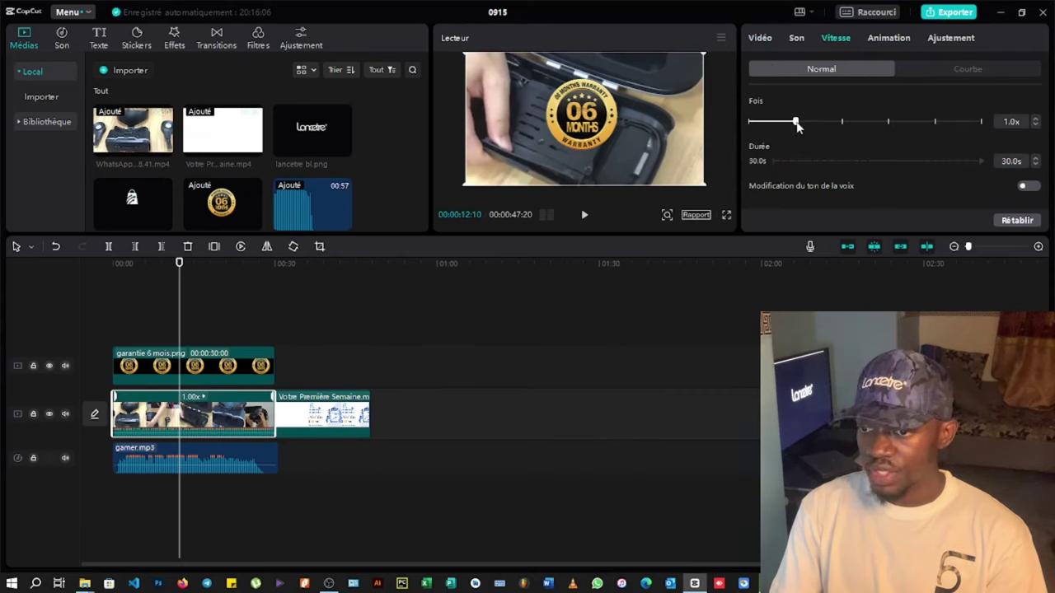
pyautogui.moveTo(797, 126); pyautogui.dragTo(825, 124)
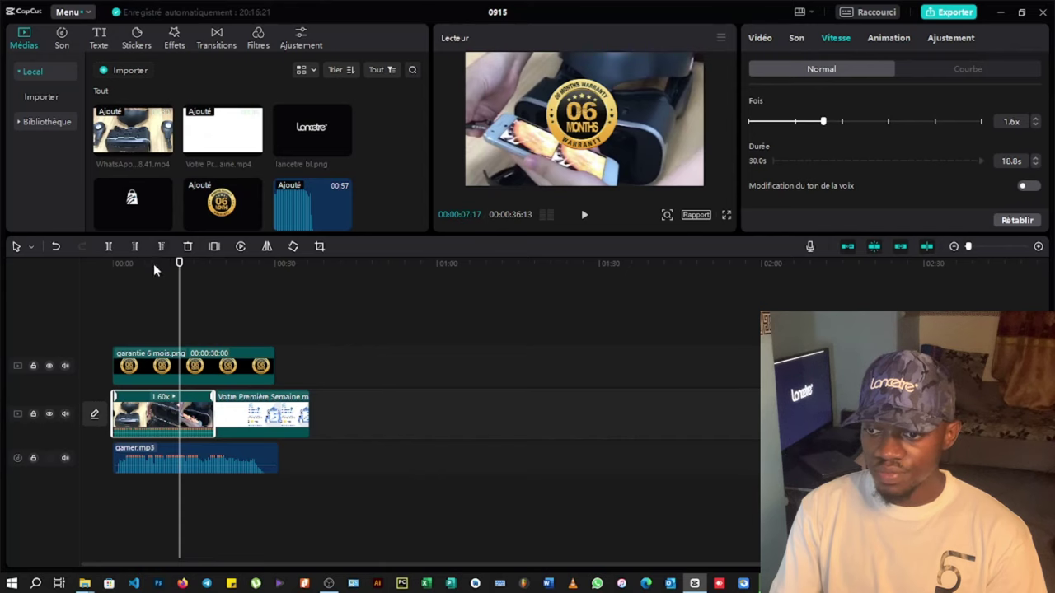
pyautogui.click(153, 265)
pyautogui.click(584, 221)
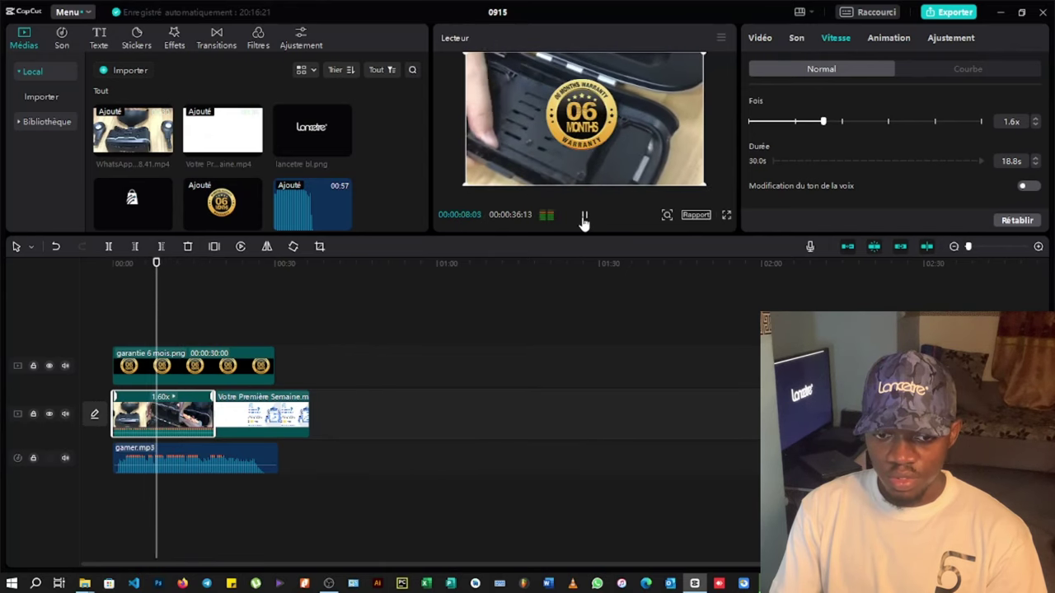
pyautogui.click(584, 218)
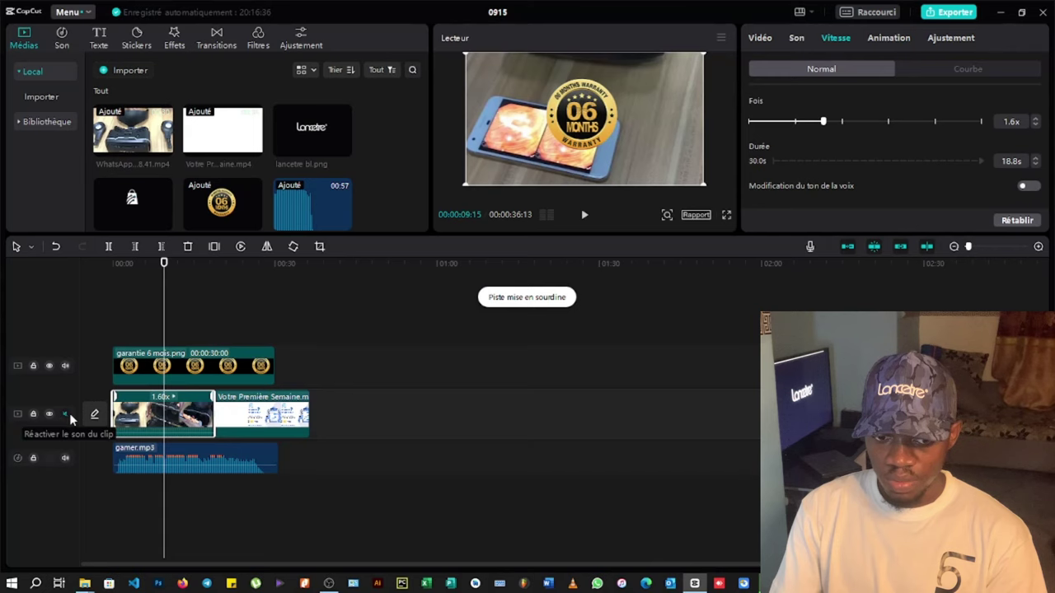
# Step: Zoom into the timeline and play back the sped-up WhatsApp video to check it
pyautogui.click(1037, 247)
pyautogui.click(1037, 247)
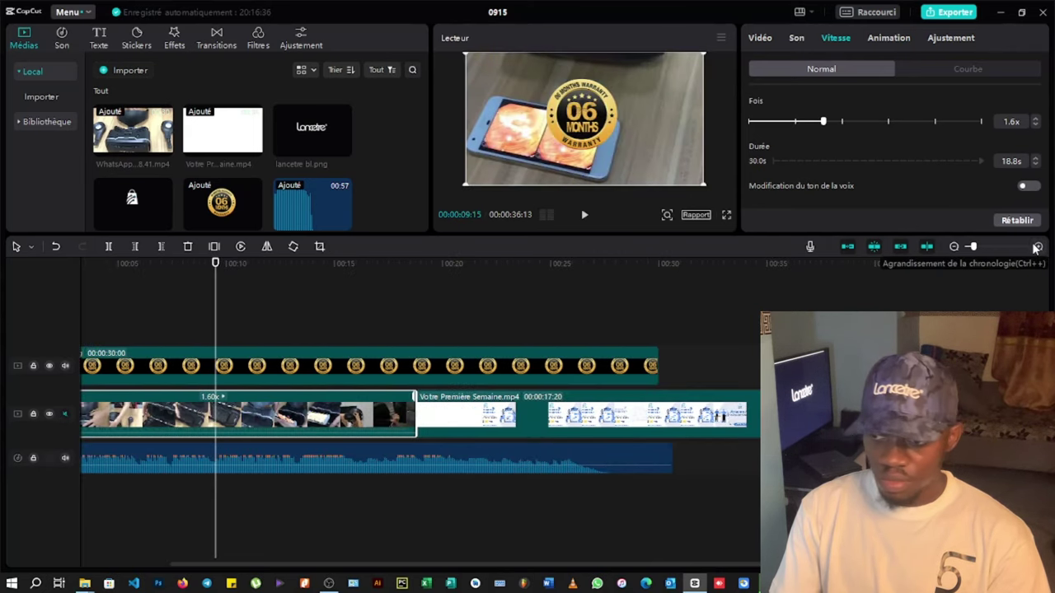
pyautogui.moveTo(659, 567); pyautogui.dragTo(487, 557)
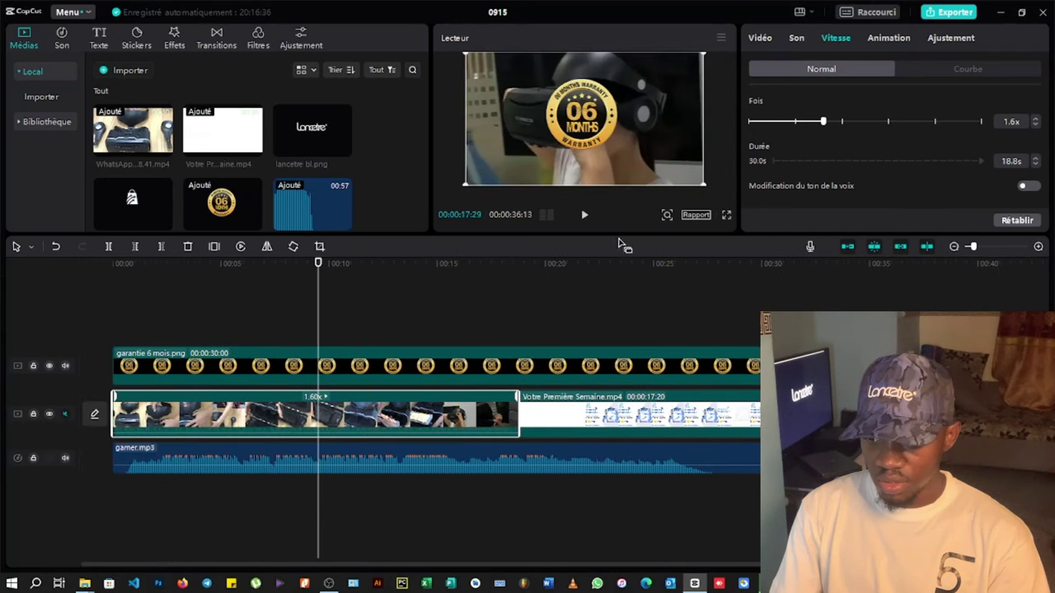
pyautogui.click(582, 217)
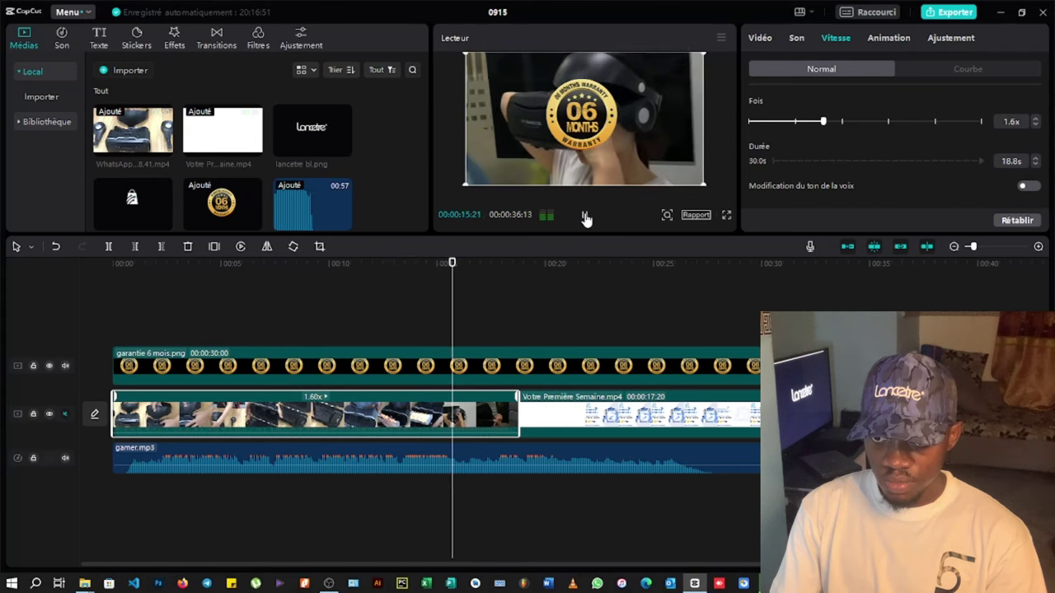
pyautogui.click(584, 217)
# Step: Set the Votre Première Semaine clip's speed to 1.6x, shortening it to 11.1 s
pyautogui.click(672, 424)
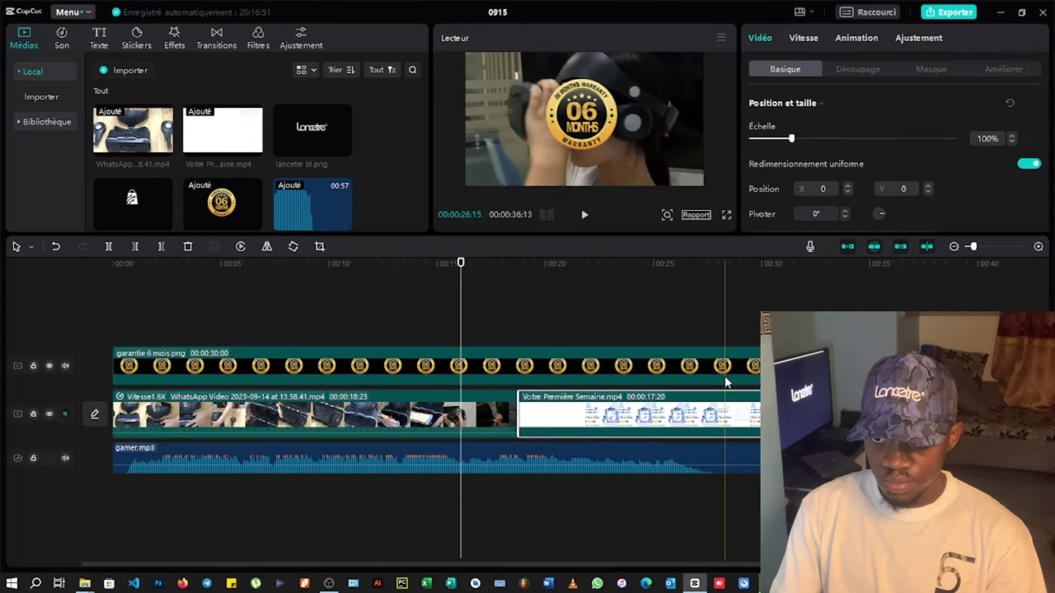
pyautogui.click(802, 38)
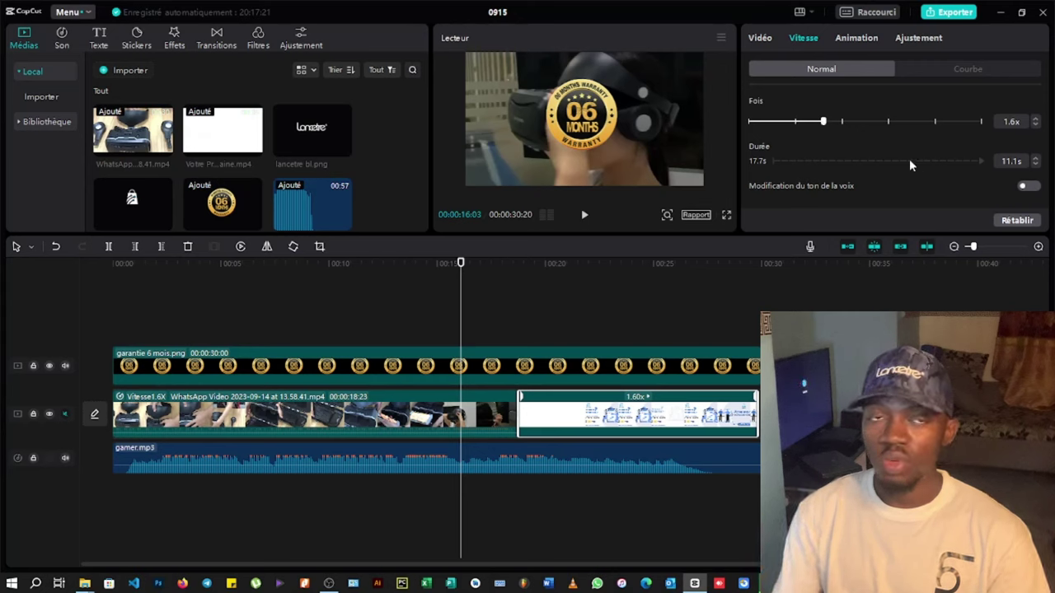
pyautogui.moveTo(823, 122); pyautogui.dragTo(829, 122)
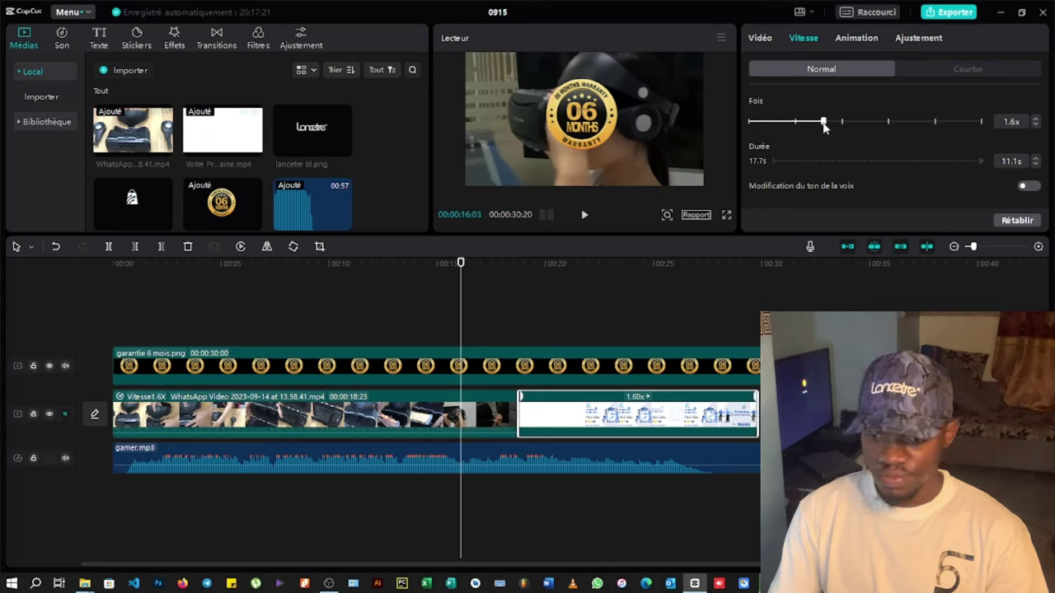
# Step: Move the playhead to the 00:30 mark and select the gamer.mp3 music clip
pyautogui.click(761, 264)
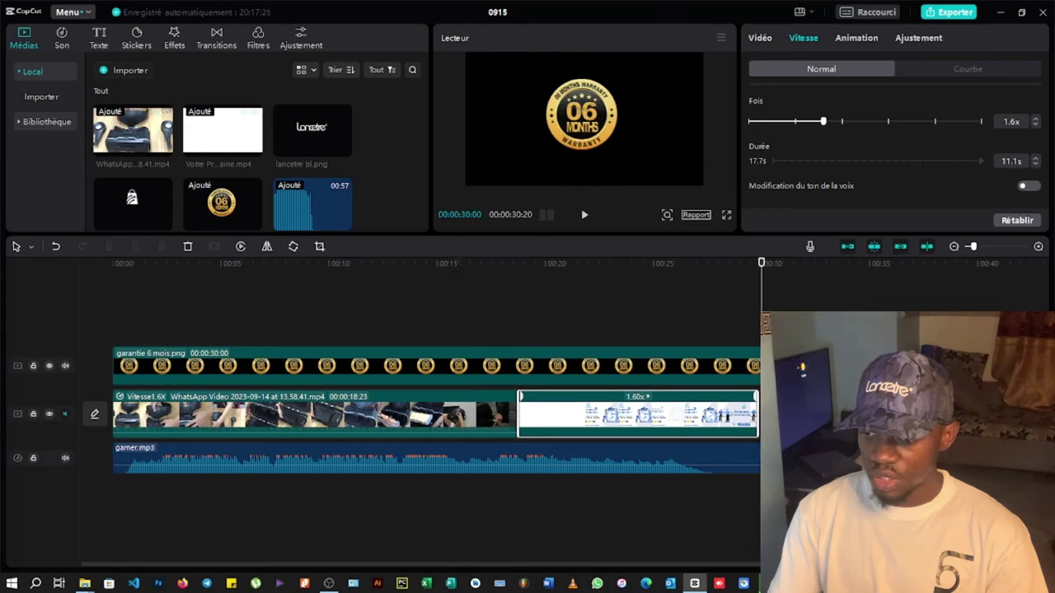
pyautogui.click(757, 418)
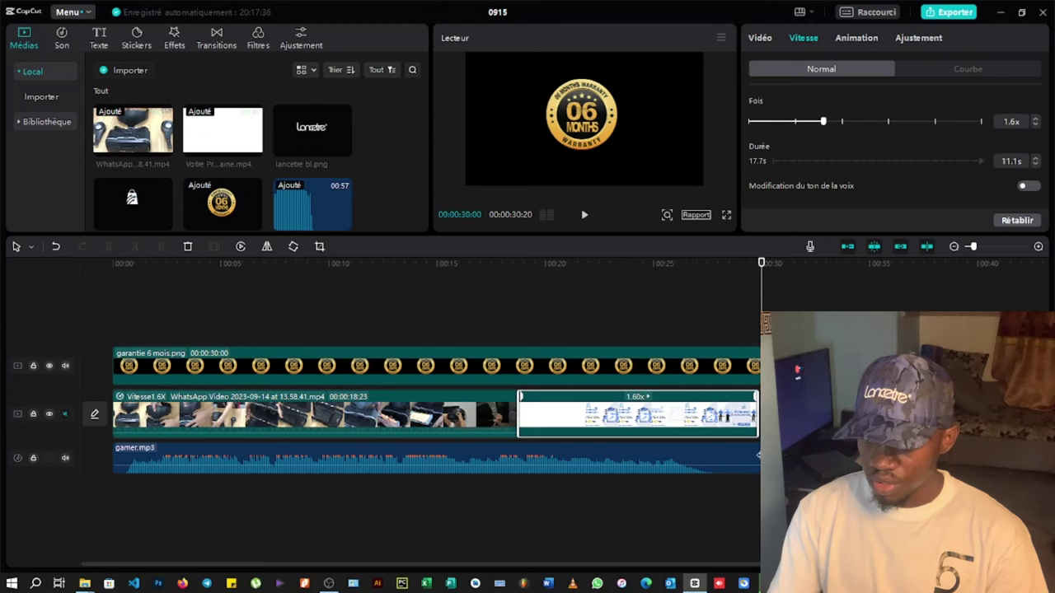
pyautogui.click(750, 458)
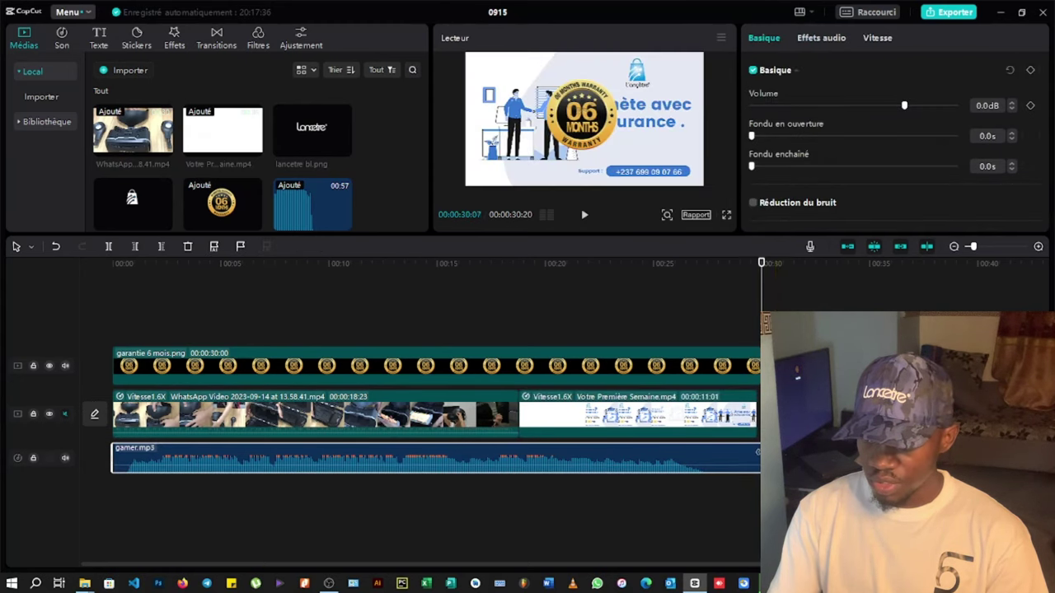
# Step: Trim gamer.mp3 to end at 30 seconds and select the Votre Première Semaine clip
pyautogui.moveTo(758, 458); pyautogui.dragTo(727, 466)
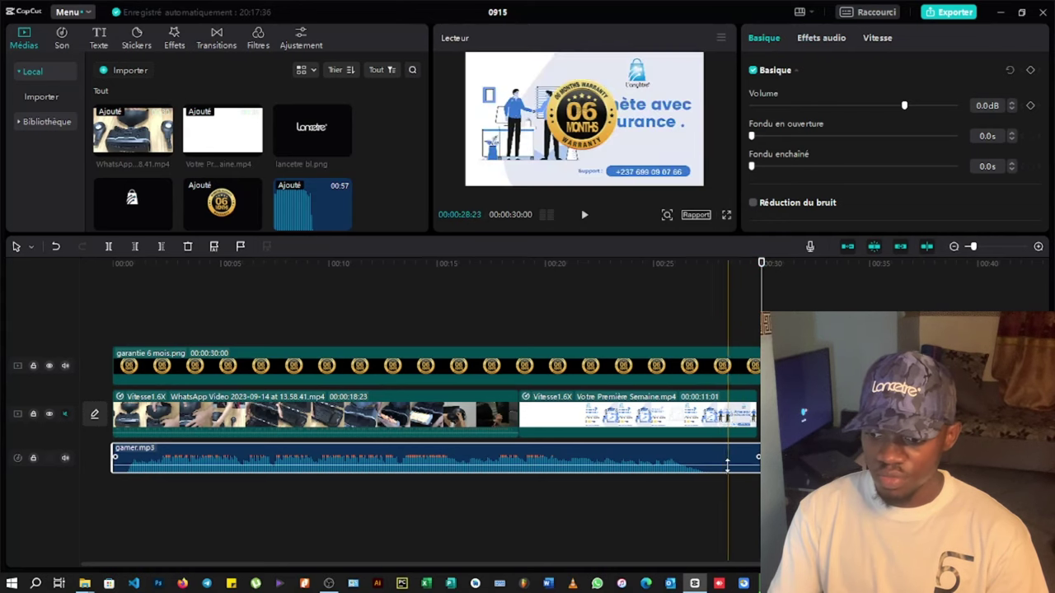
pyautogui.click(1037, 246)
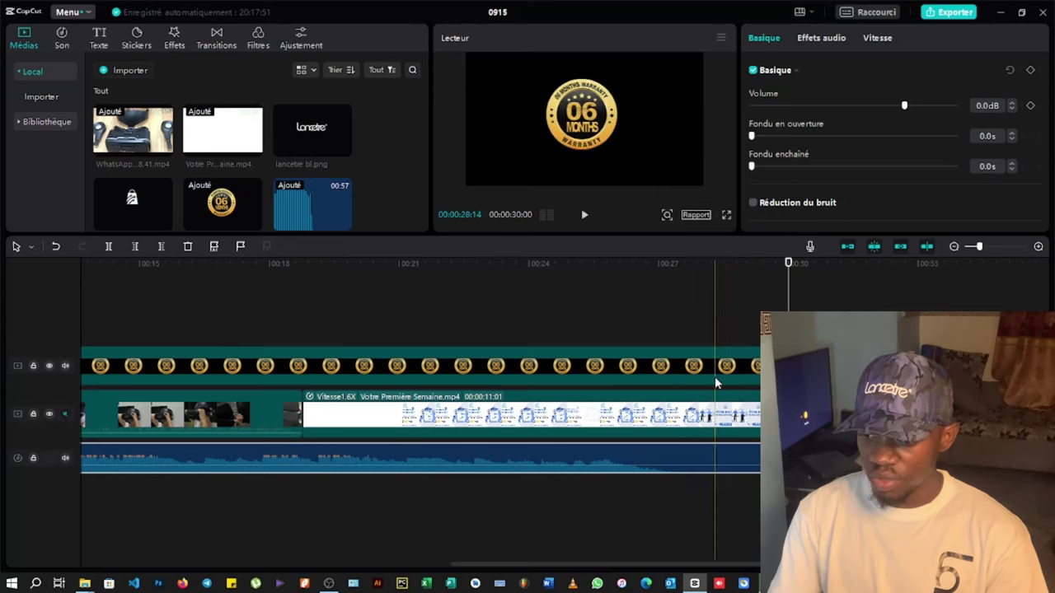
pyautogui.click(710, 420)
pyautogui.click(954, 246)
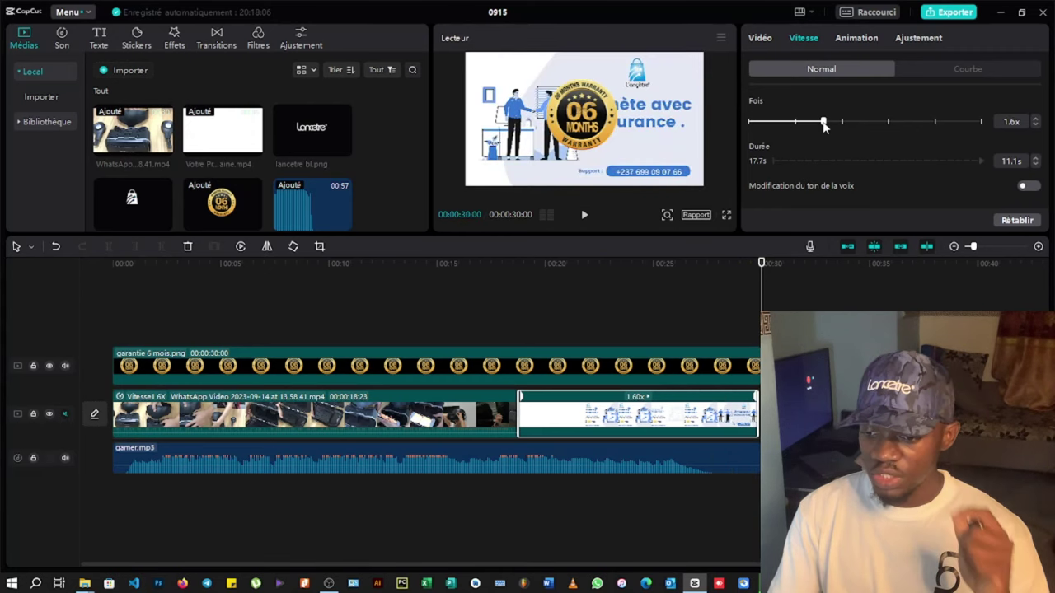
# Step: Raise the Votre Première Semaine clip's speed from 1.6x to 2.0x, shortening it to 8.9 s
pyautogui.moveTo(823, 123); pyautogui.dragTo(832, 123)
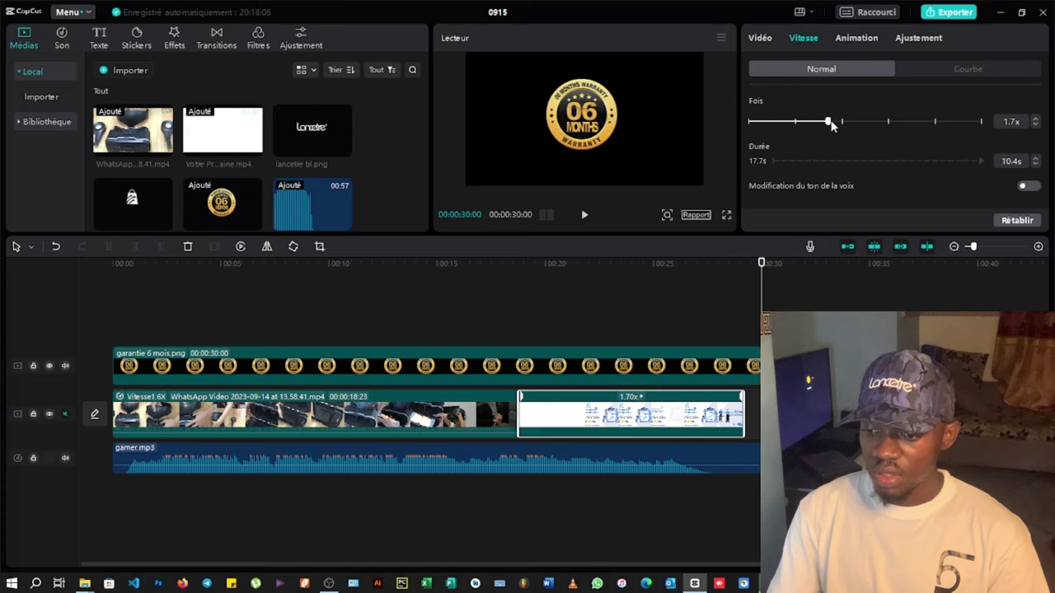
pyautogui.moveTo(839, 124); pyautogui.dragTo(842, 123)
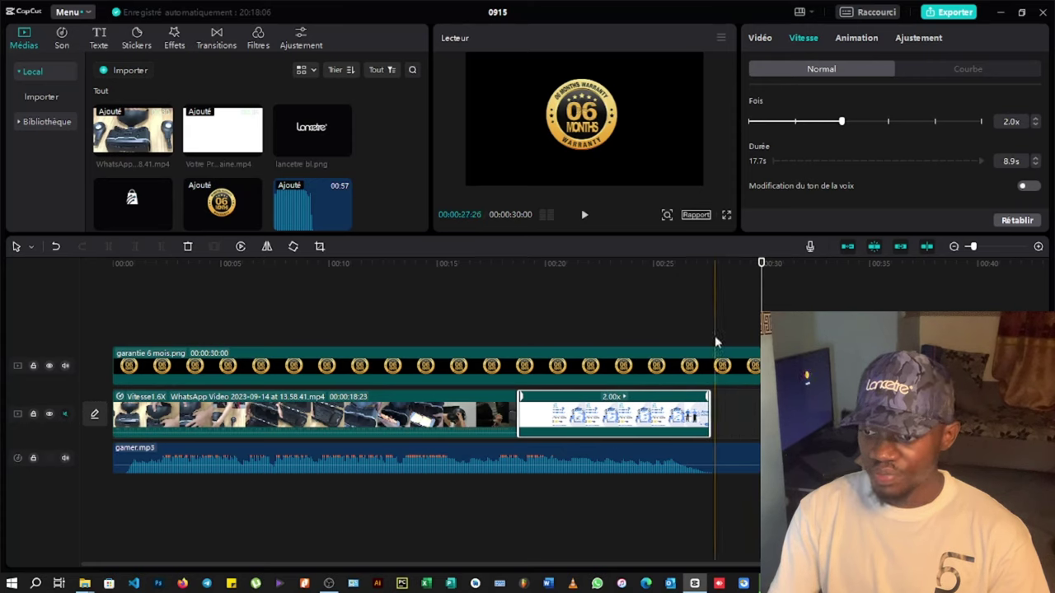
pyautogui.click(710, 292)
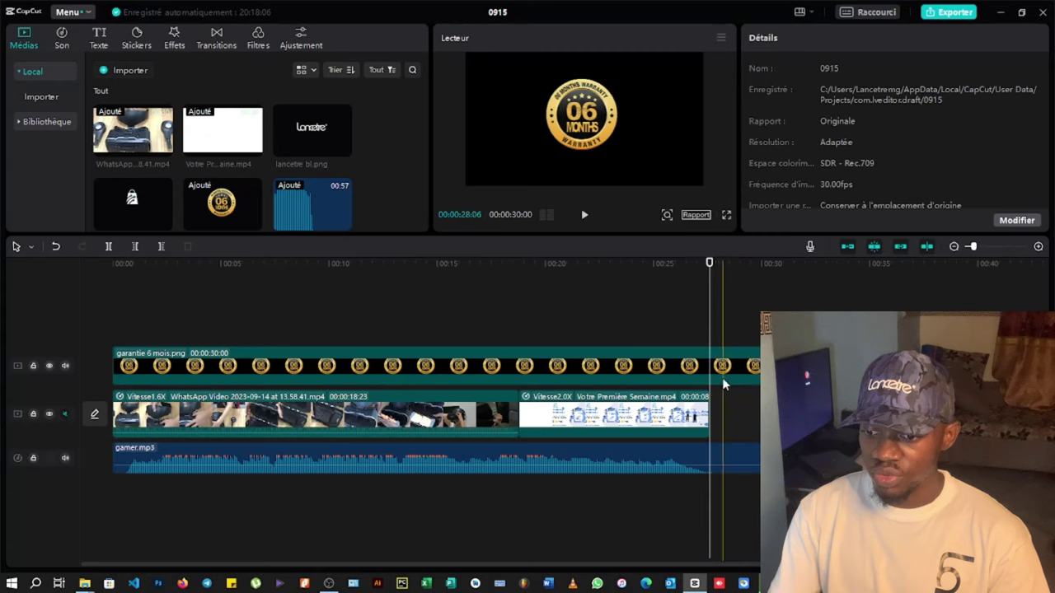
# Step: Drag lancetre bl.png onto the timeline and snap it to the end of the main track
pyautogui.click(306, 130)
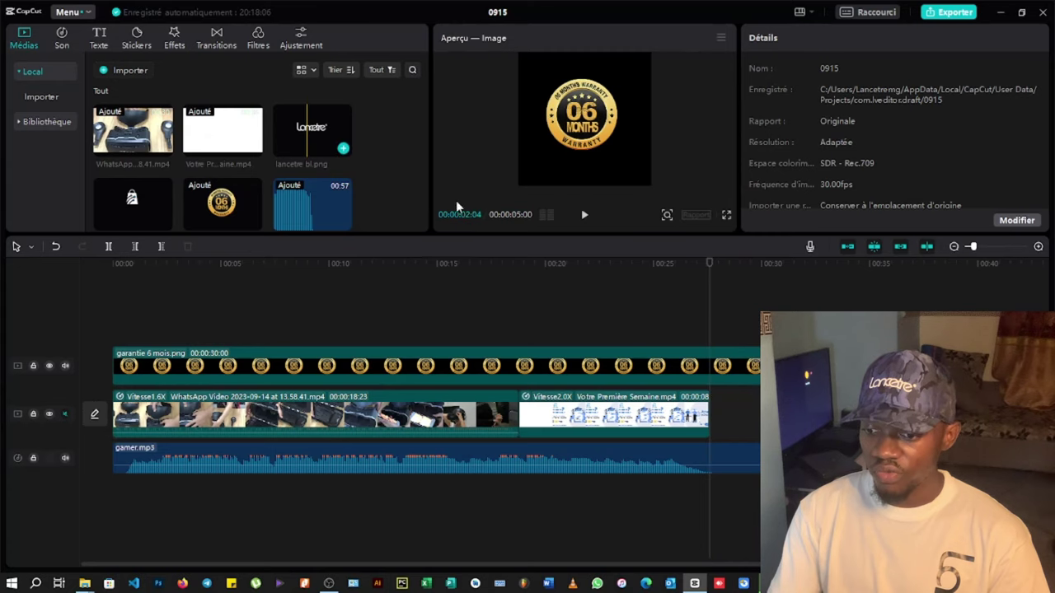
pyautogui.click(725, 314)
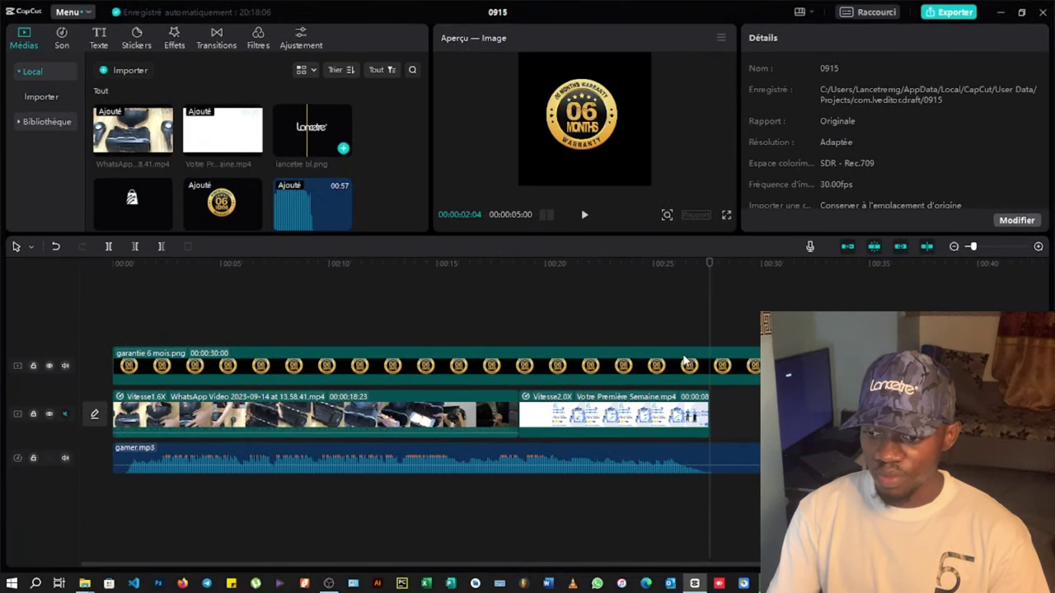
pyautogui.moveTo(684, 360); pyautogui.dragTo(758, 327)
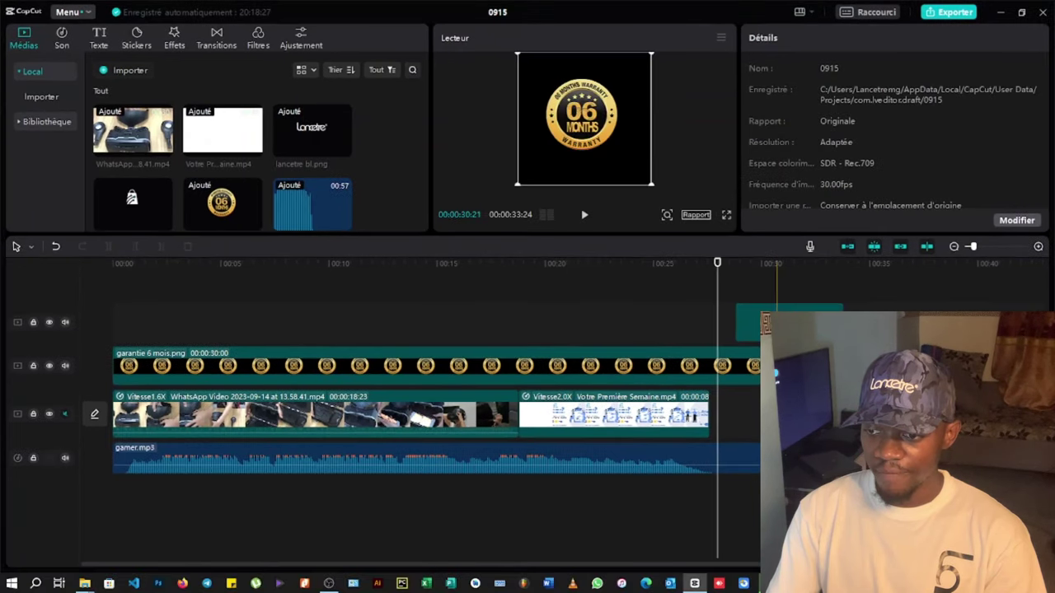
pyautogui.moveTo(746, 321); pyautogui.dragTo(752, 410)
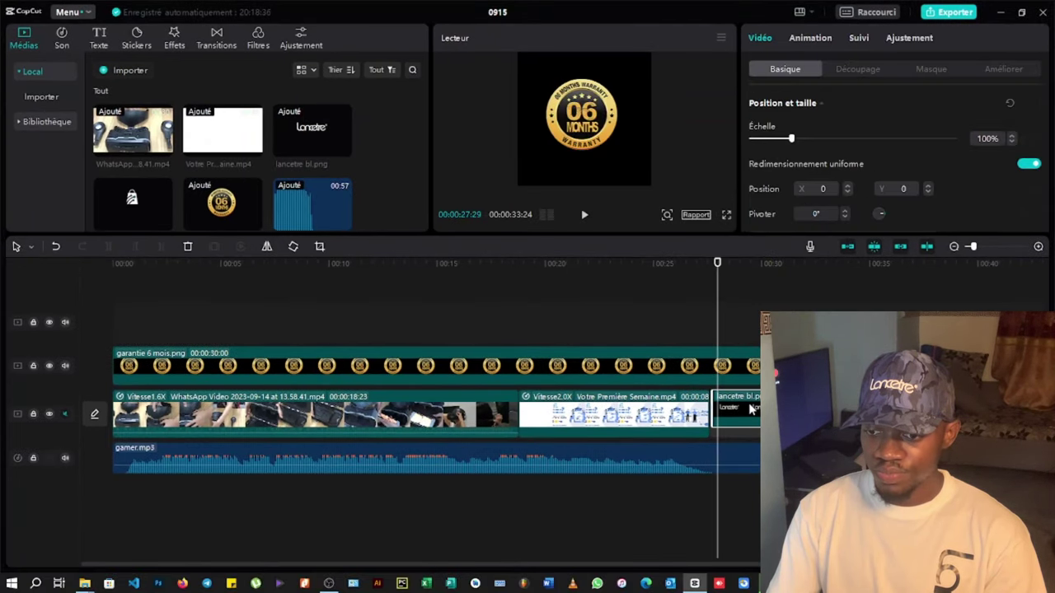
pyautogui.click(750, 409)
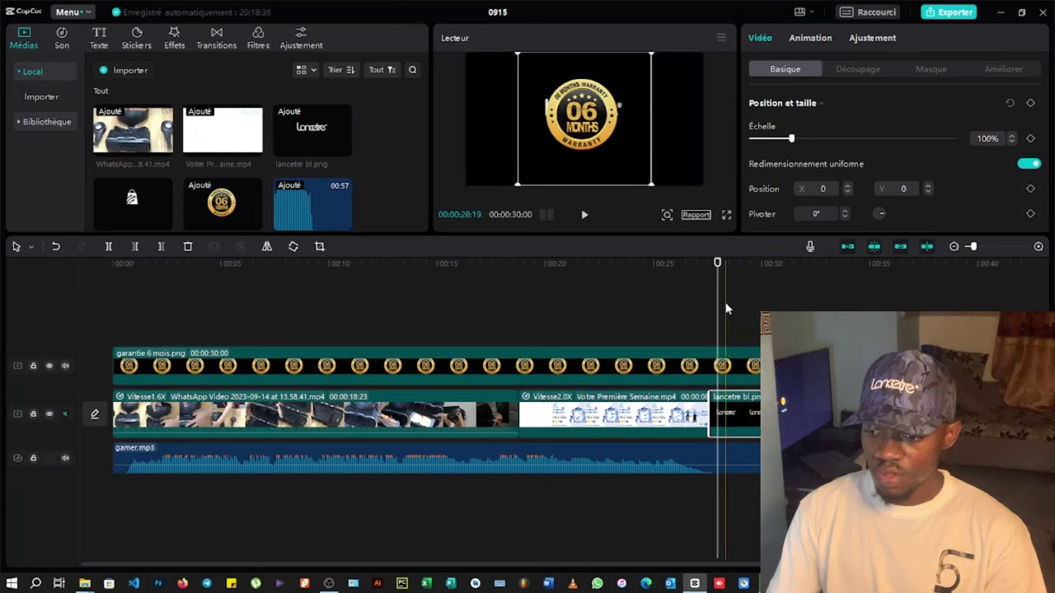
# Step: Set the playhead at the logo clip's start and browse to D:\TRAVAUX\EFFECTS SOUNDS
pyautogui.click(708, 259)
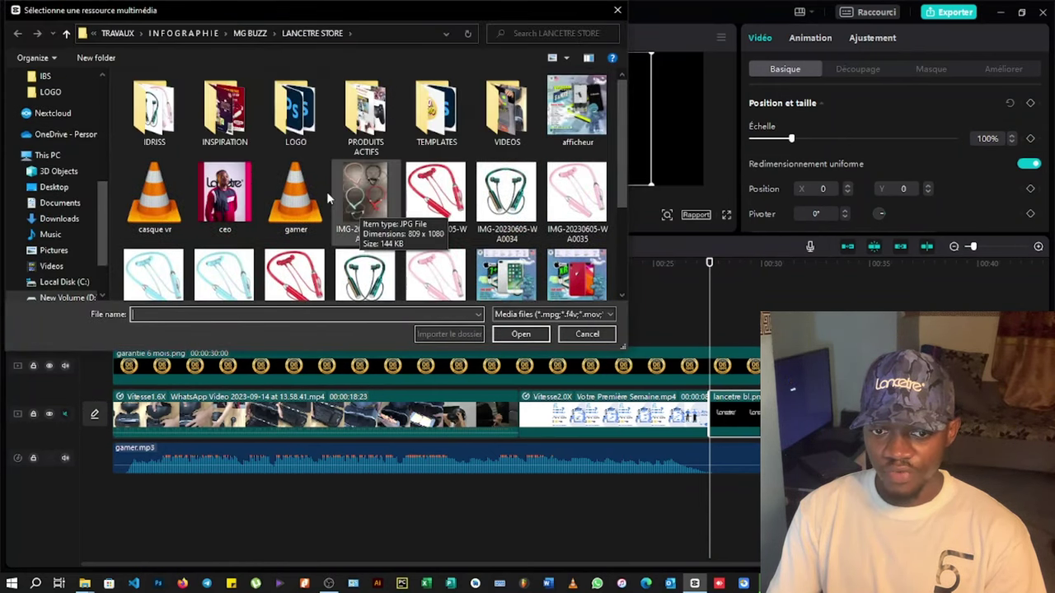
pyautogui.click(185, 33)
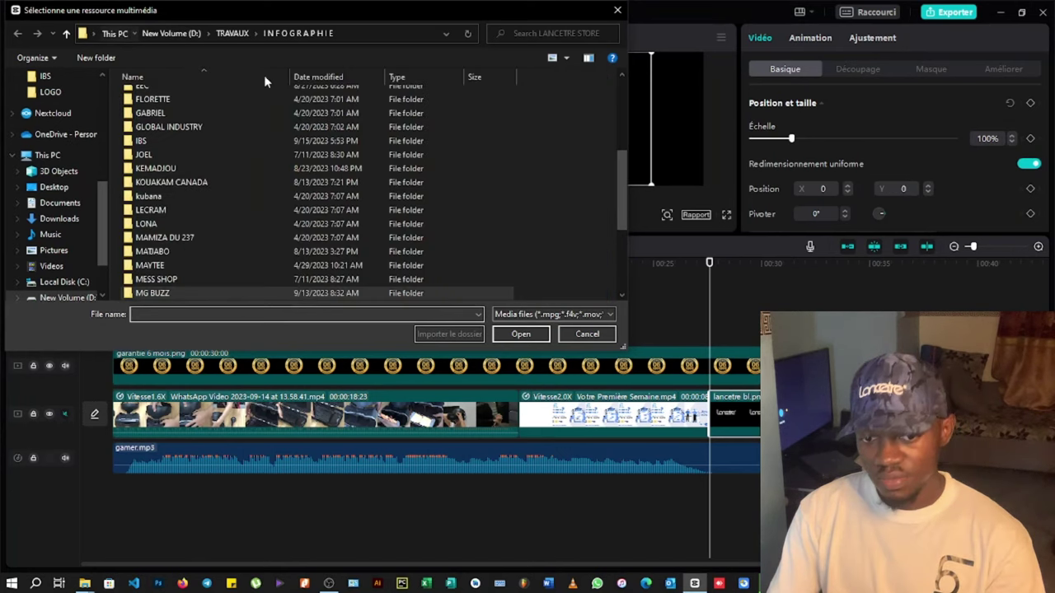
pyautogui.click(47, 155)
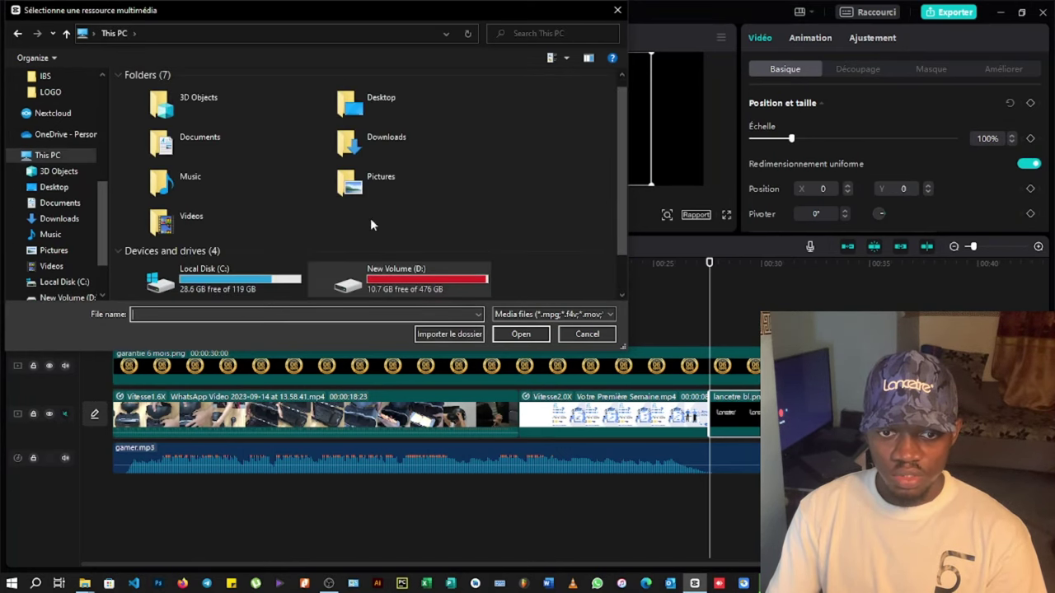
pyautogui.click(17, 33)
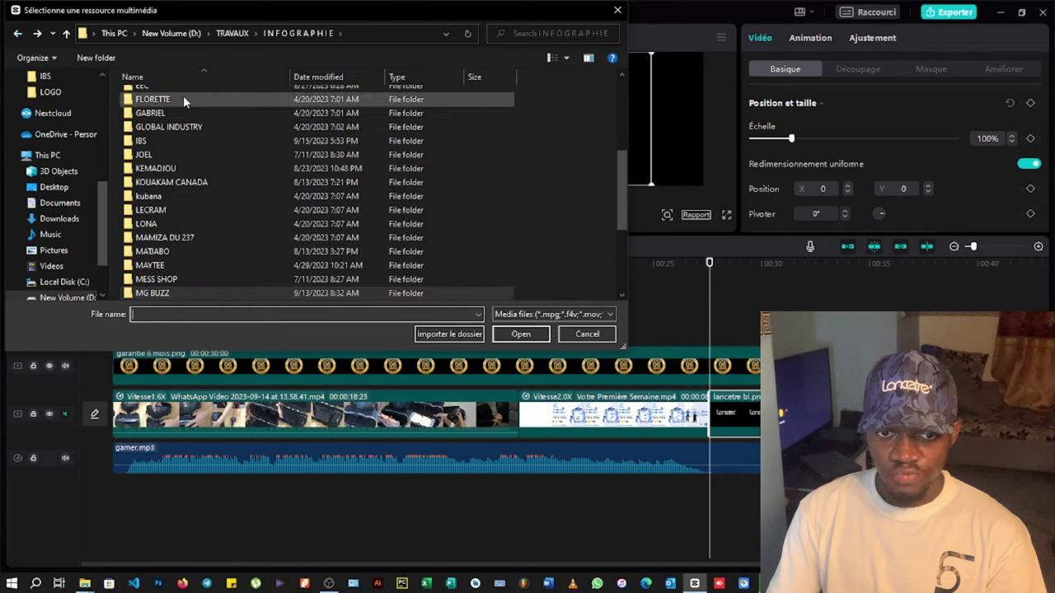
pyautogui.click(233, 34)
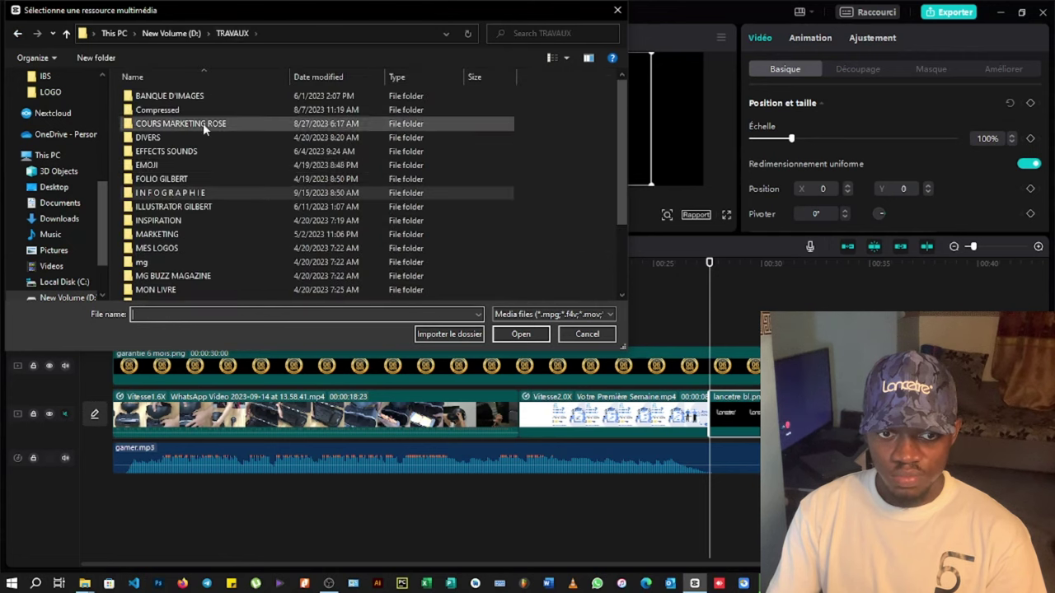
pyautogui.doubleClick(174, 152)
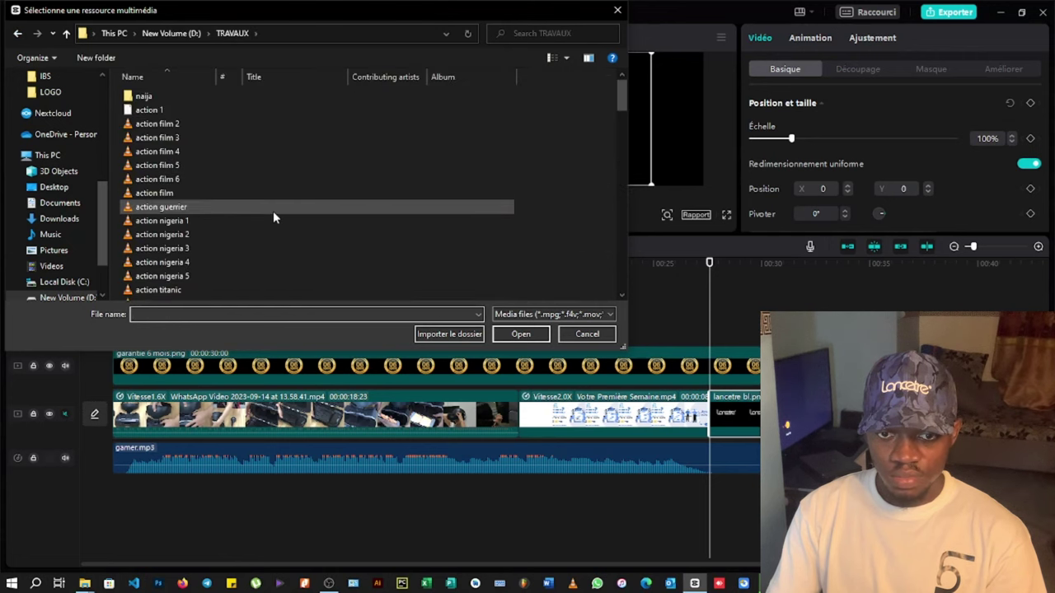
# Step: Preview FX idee 2.mp3 with Lire and import it into the project media
pyautogui.scroll(-2, 267, 231)
pyautogui.scroll(-4, 267, 228)
pyautogui.scroll(-4, 267, 228)
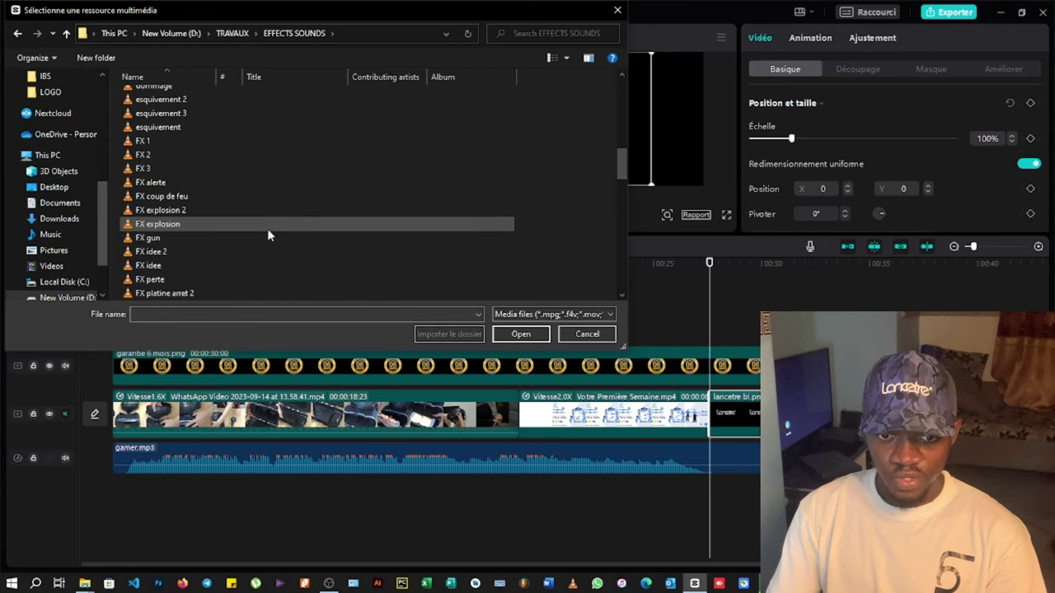
pyautogui.scroll(-4, 267, 228)
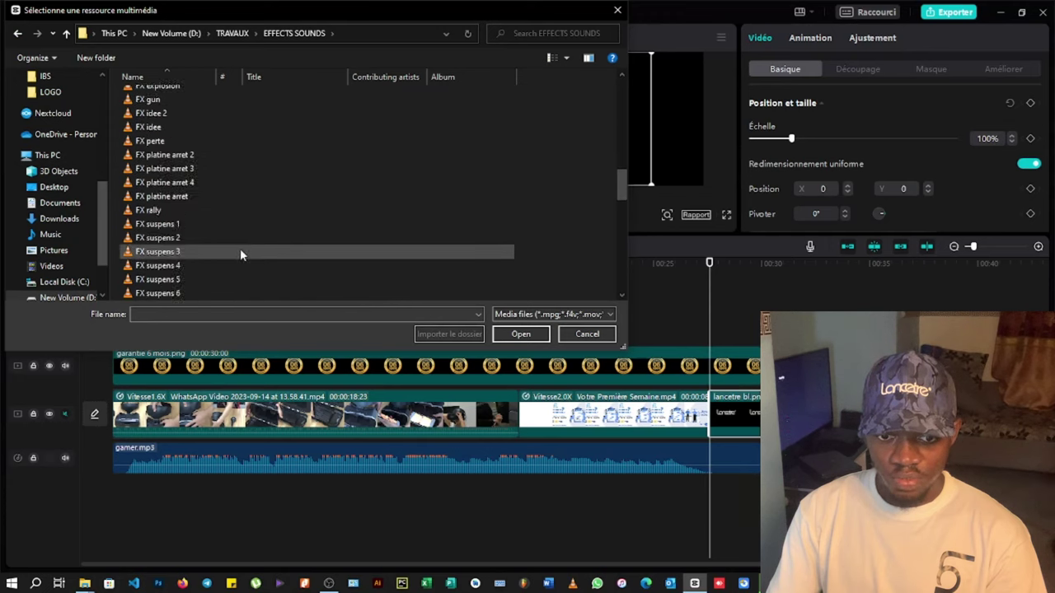
pyautogui.scroll(-2, 239, 255)
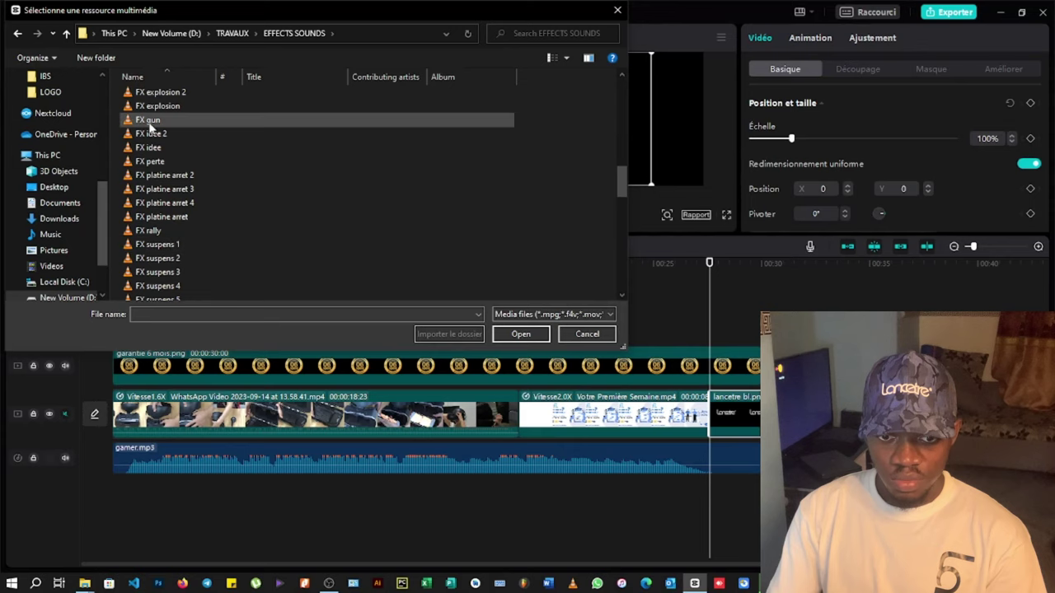
pyautogui.click(161, 134)
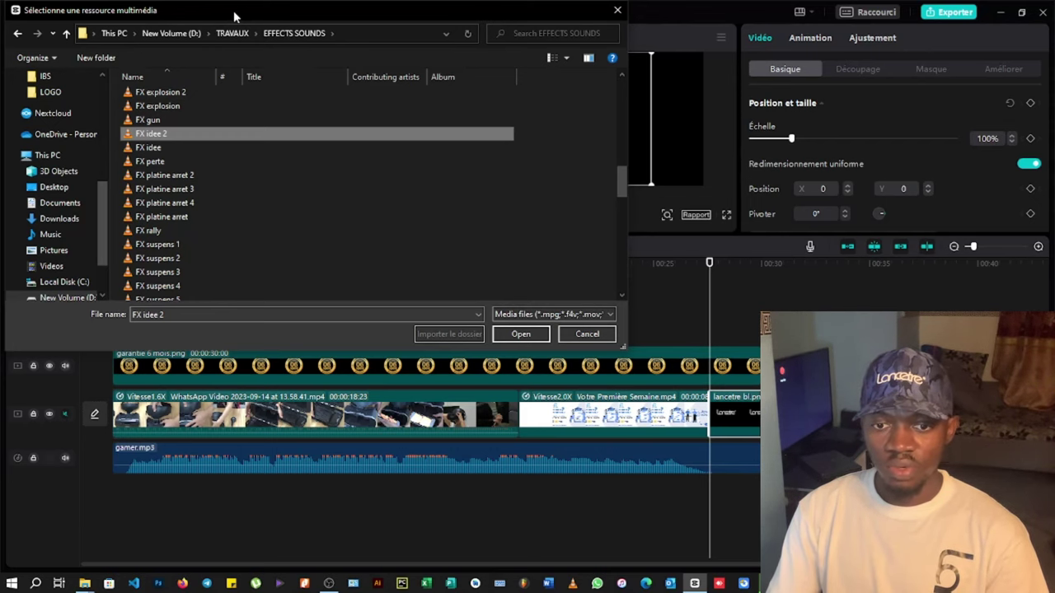
pyautogui.moveTo(233, 11); pyautogui.dragTo(234, 13)
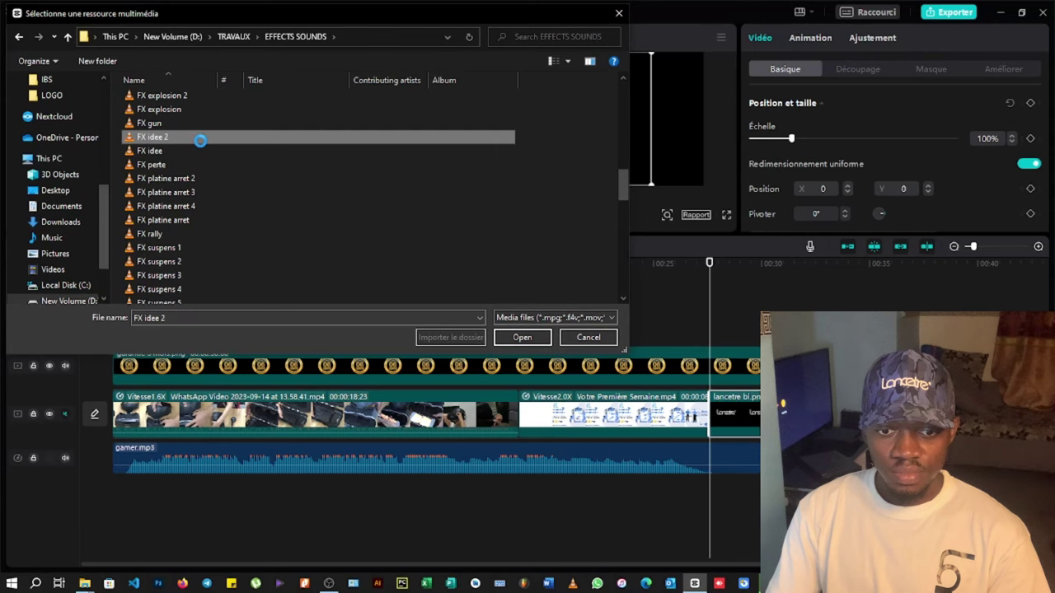
pyautogui.rightClick(201, 140)
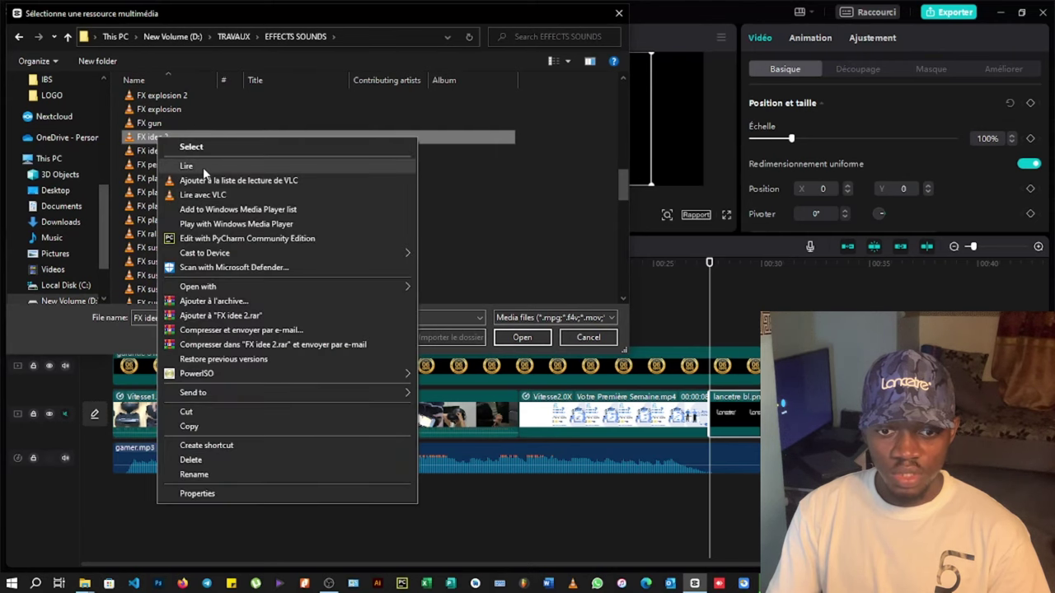
pyautogui.click(204, 169)
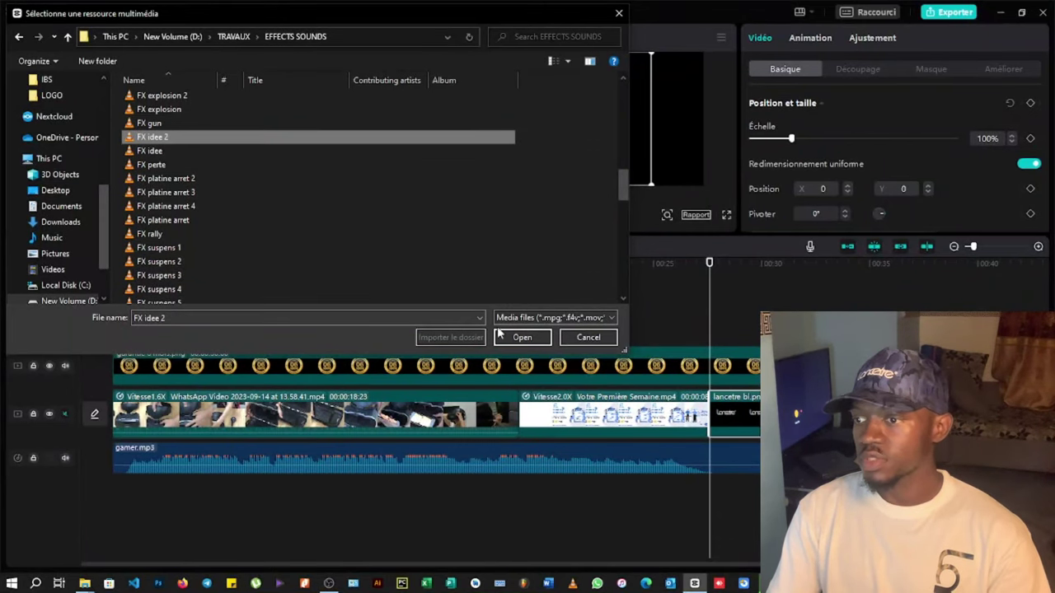
pyautogui.click(529, 341)
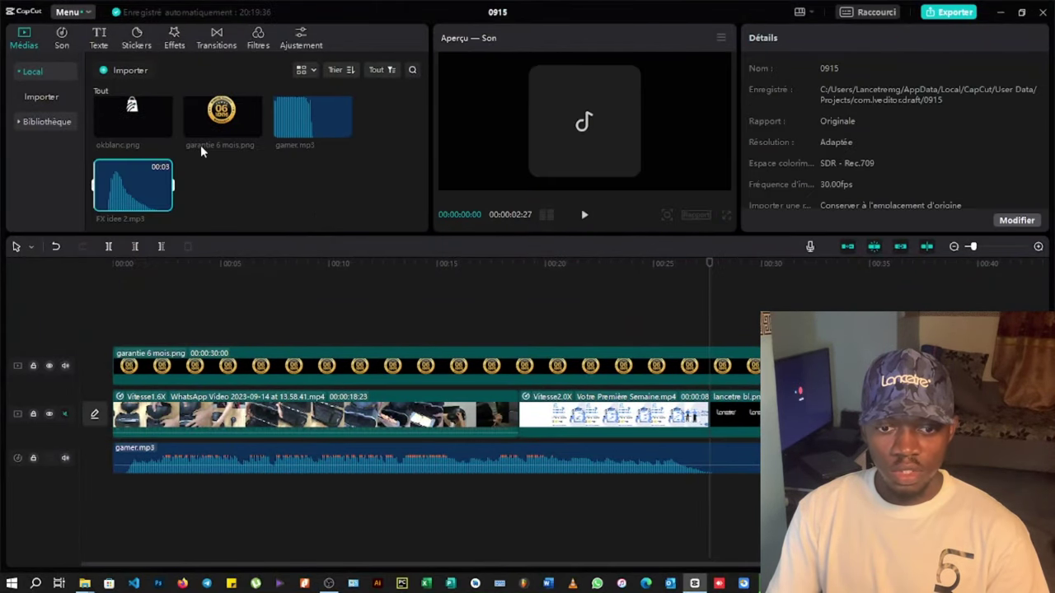
# Step: Drop FX idee 2.mp3 onto a new audio track at the playhead and play it back
pyautogui.moveTo(138, 196); pyautogui.dragTo(708, 501)
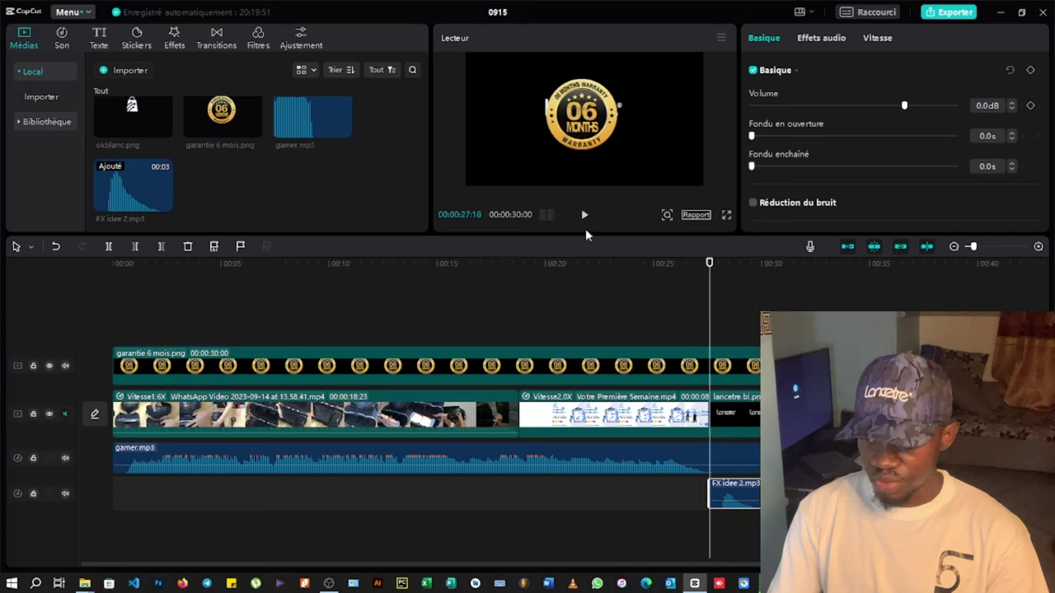
pyautogui.click(584, 217)
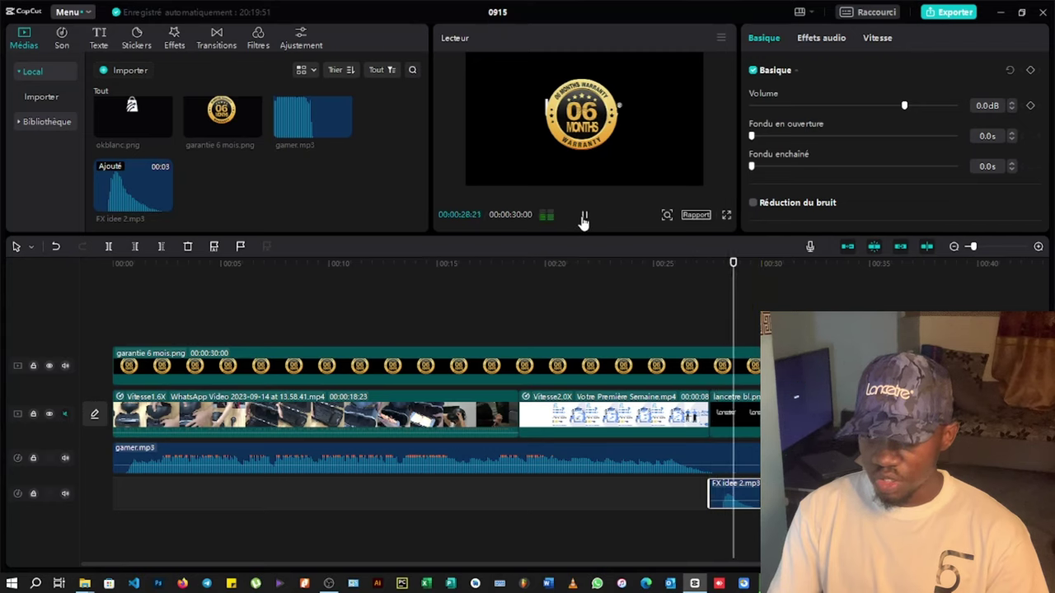
pyautogui.click(583, 217)
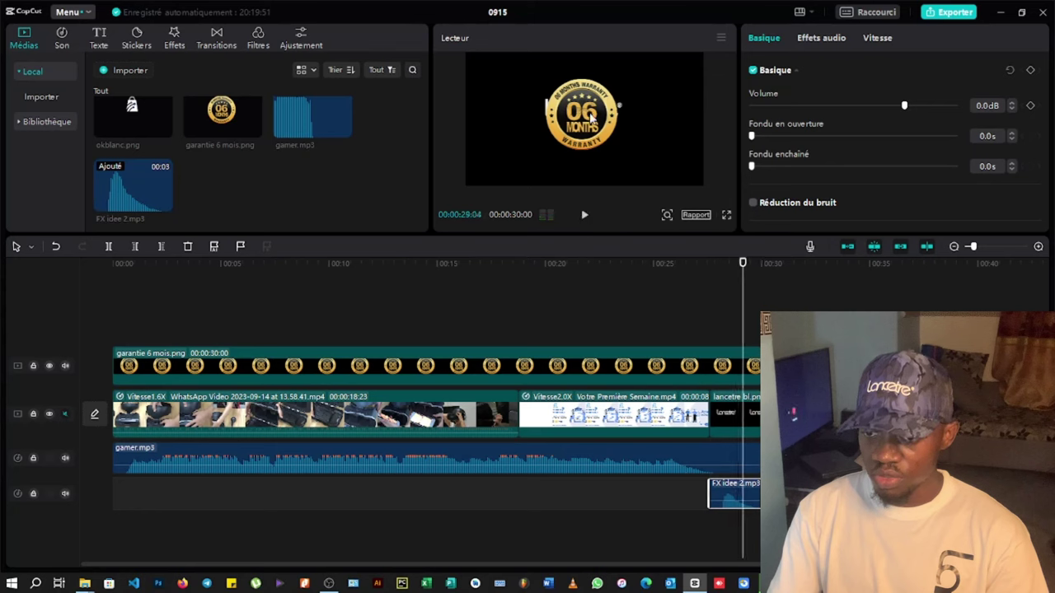
pyautogui.click(715, 364)
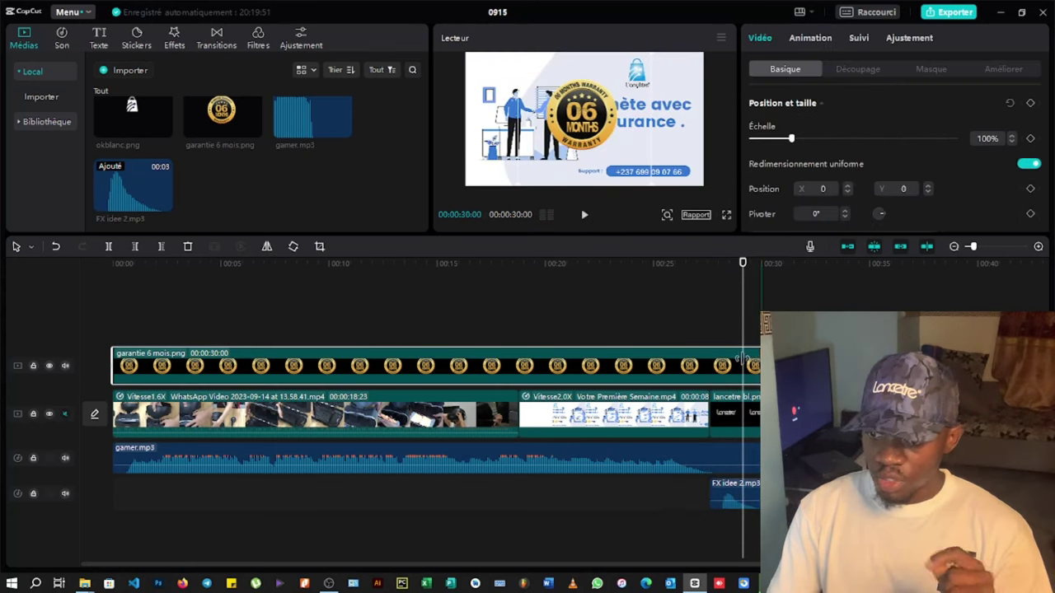
# Step: Trim the badge clip to end at 00:18:23 and start FX idee 2 slightly earlier
pyautogui.moveTo(772, 365); pyautogui.dragTo(512, 359)
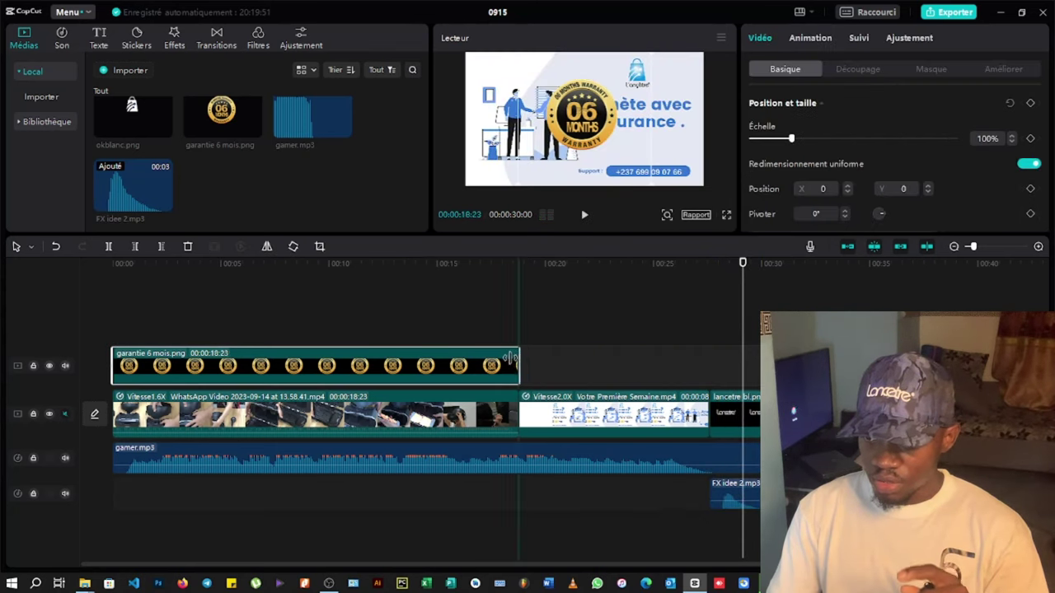
pyautogui.click(536, 270)
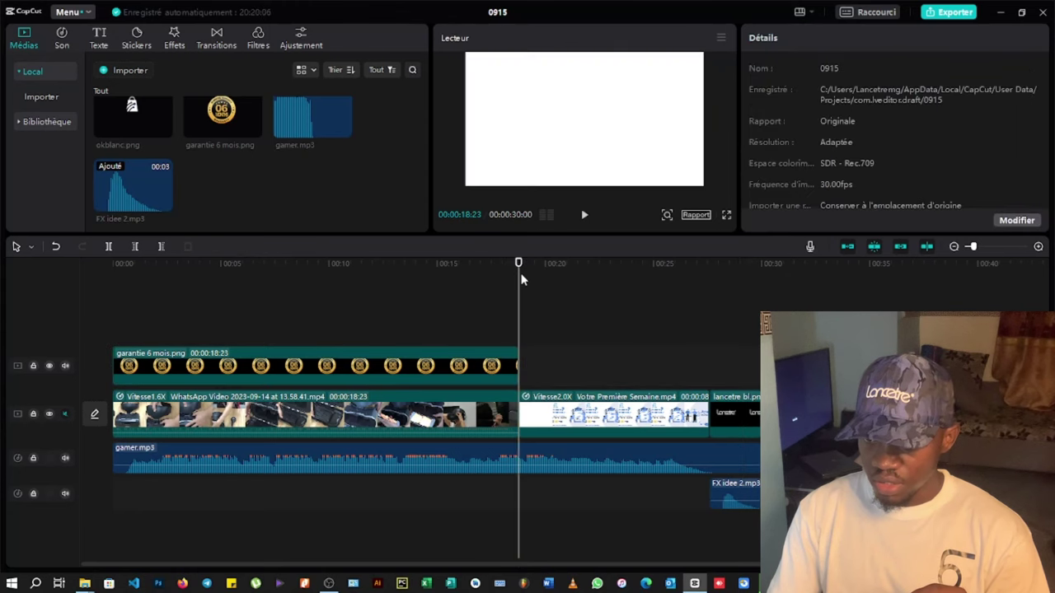
pyautogui.click(698, 272)
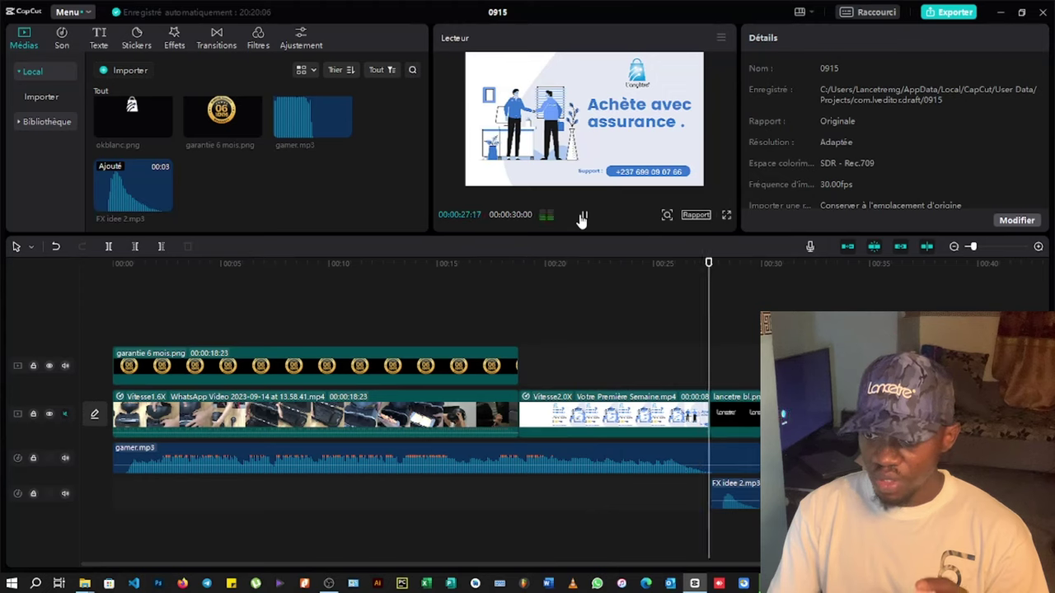
pyautogui.click(582, 217)
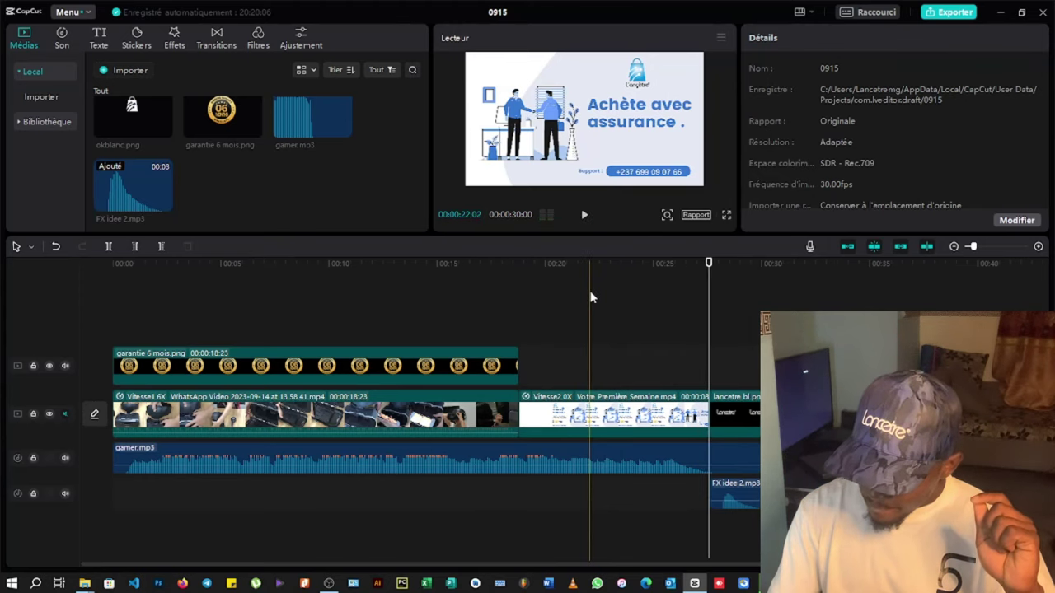
pyautogui.click(692, 263)
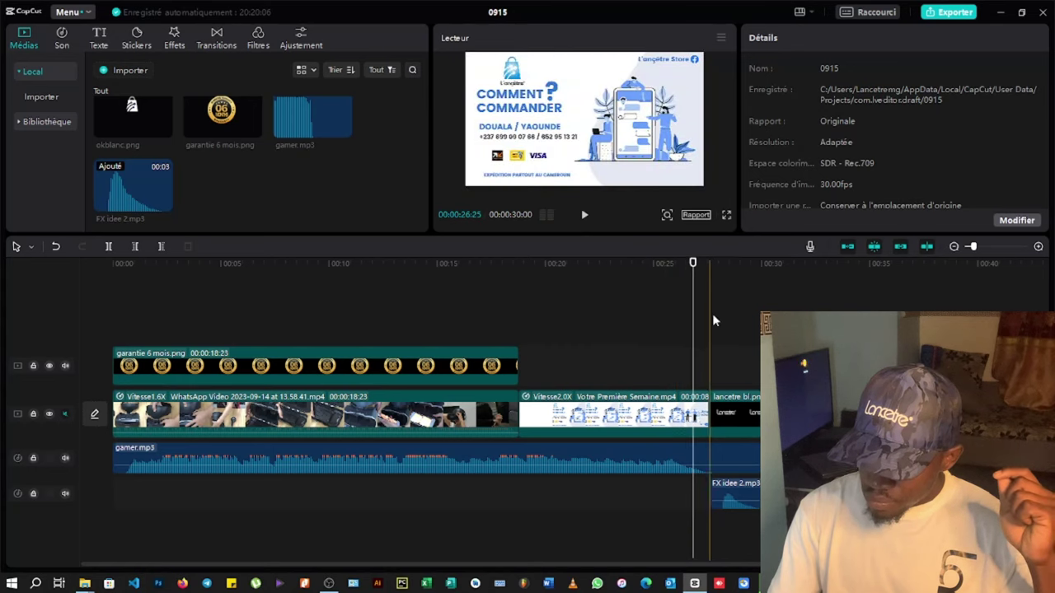
pyautogui.moveTo(746, 492); pyautogui.dragTo(730, 494)
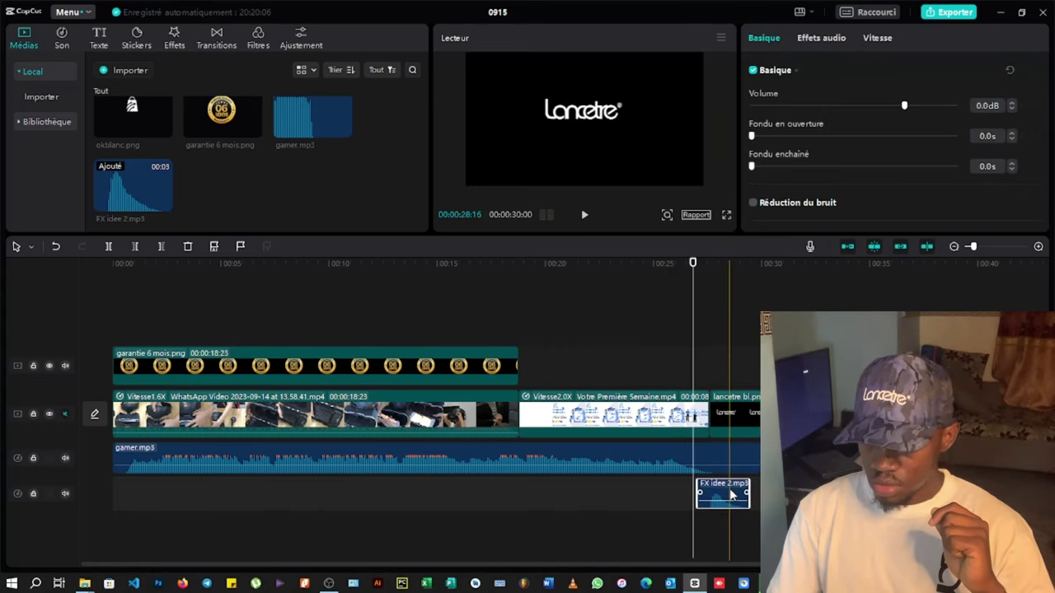
pyautogui.click(583, 217)
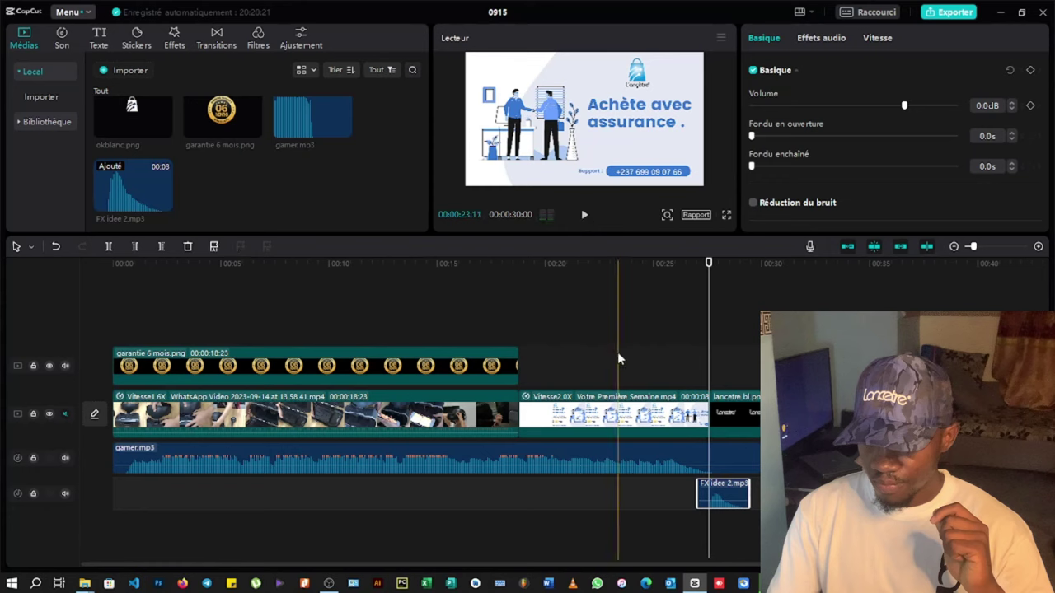
pyautogui.press('space')
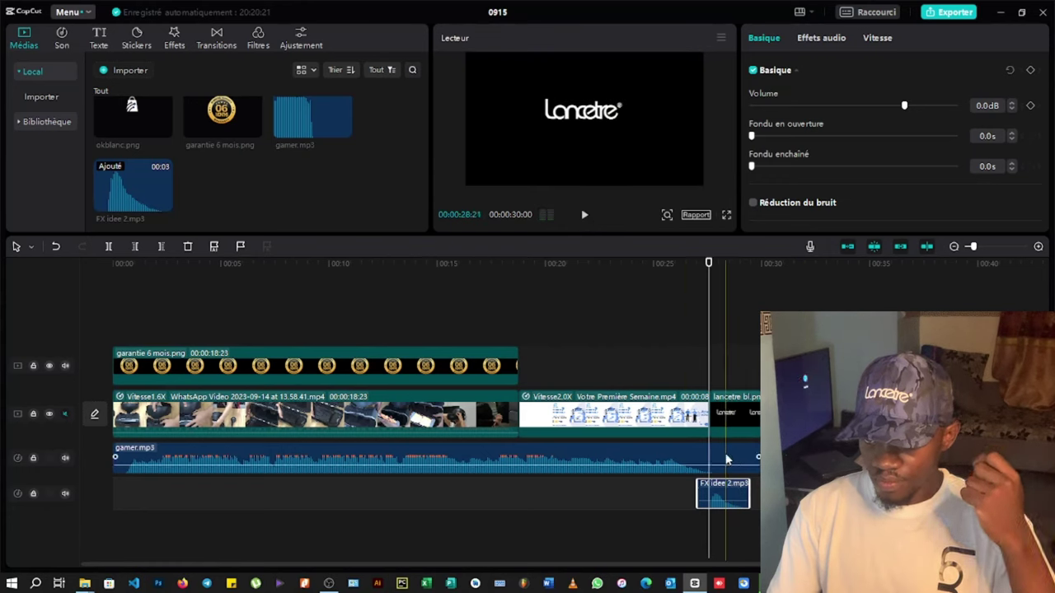
# Step: Move the garantie 6 mois badge into the video's top-left corner
pyautogui.click(347, 265)
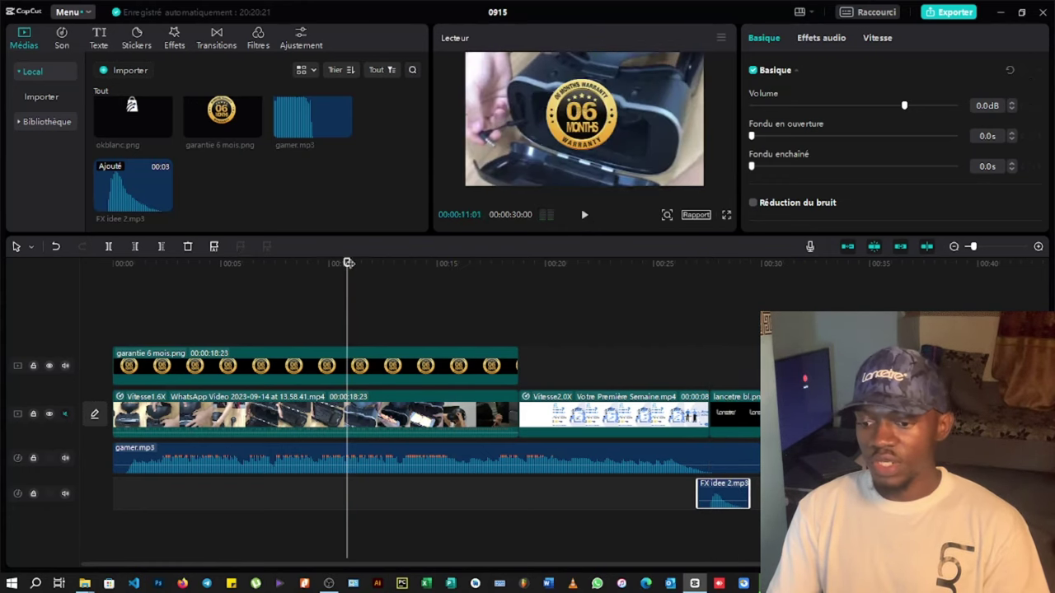
pyautogui.moveTo(347, 264); pyautogui.dragTo(113, 264)
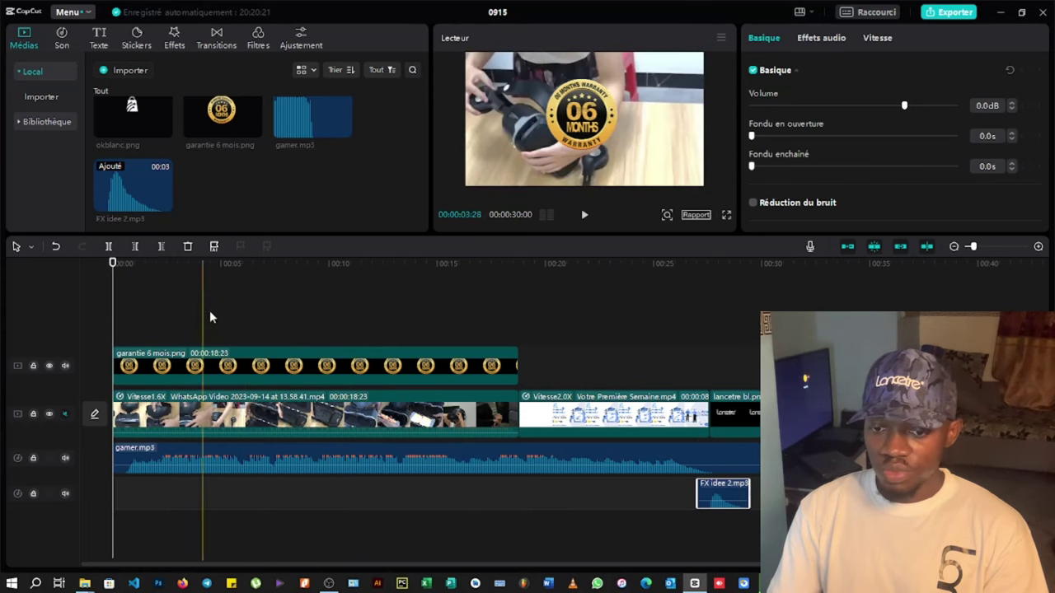
pyautogui.click(281, 363)
pyautogui.moveTo(587, 132)
pyautogui.mouseDown()
pyautogui.moveTo(571, 186)
pyautogui.moveTo(521, 126)
pyautogui.moveTo(497, 83)
pyautogui.moveTo(506, 83)
pyautogui.mouseUp()
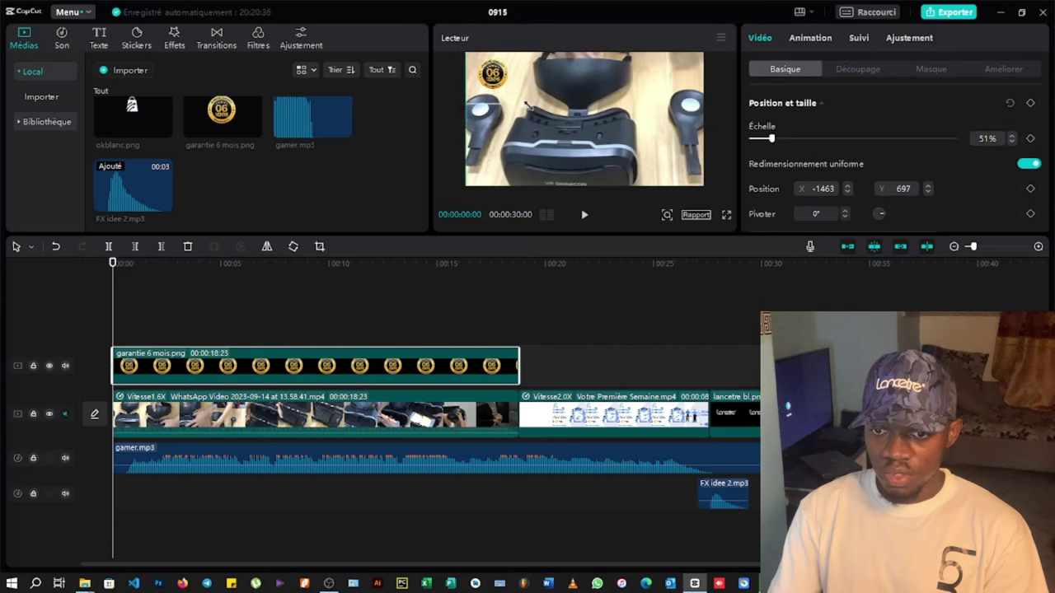
pyautogui.click(144, 264)
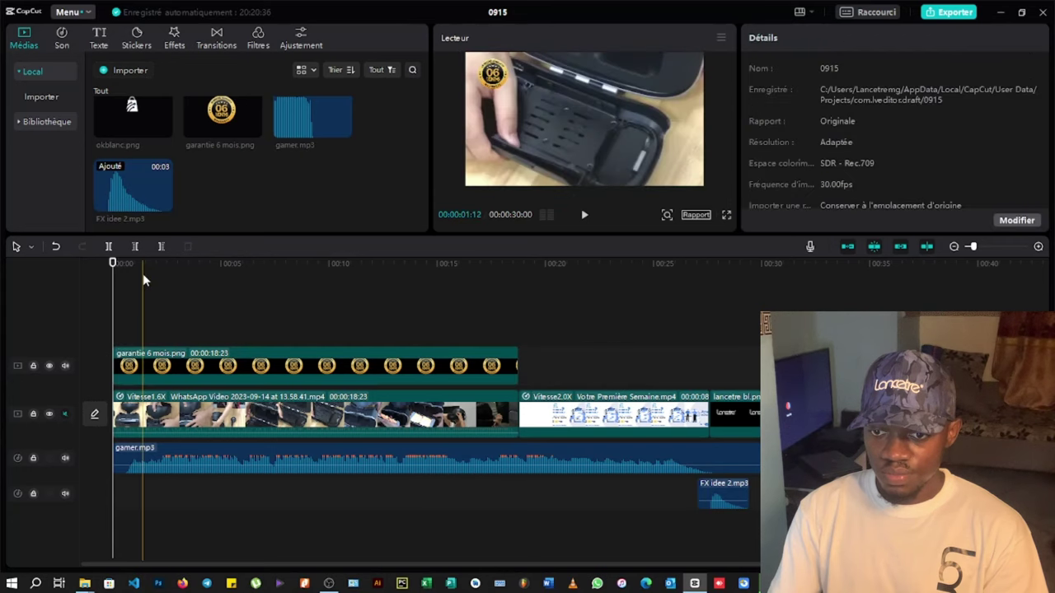
# Step: Add okblanc.png on a new overlay track at 0:00, lasting 00:18:23, scaled to 56%
pyautogui.moveTo(144, 261); pyautogui.dragTo(74, 253)
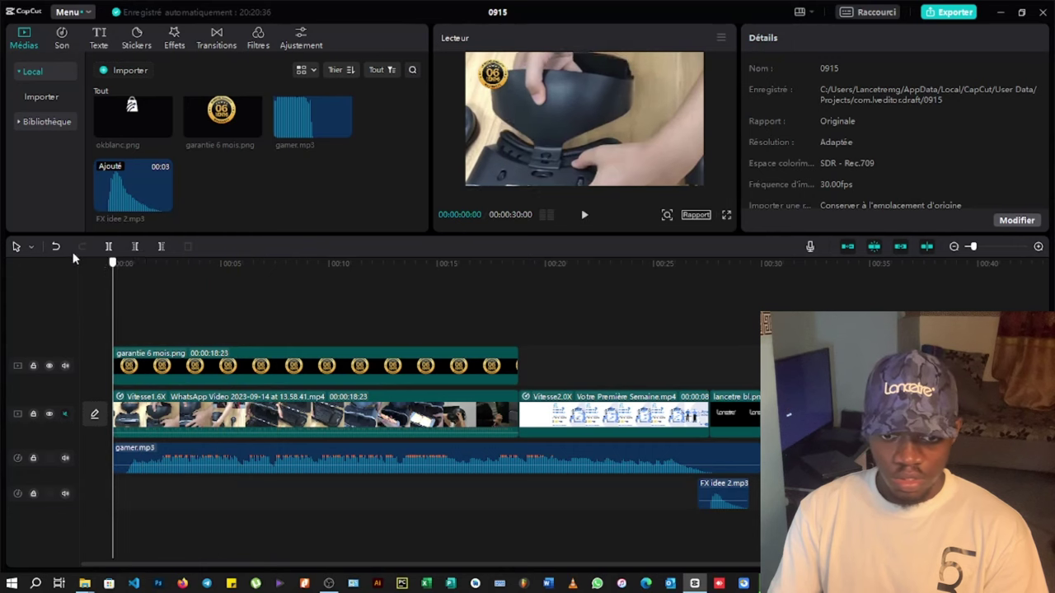
pyautogui.scroll(2, 181, 164)
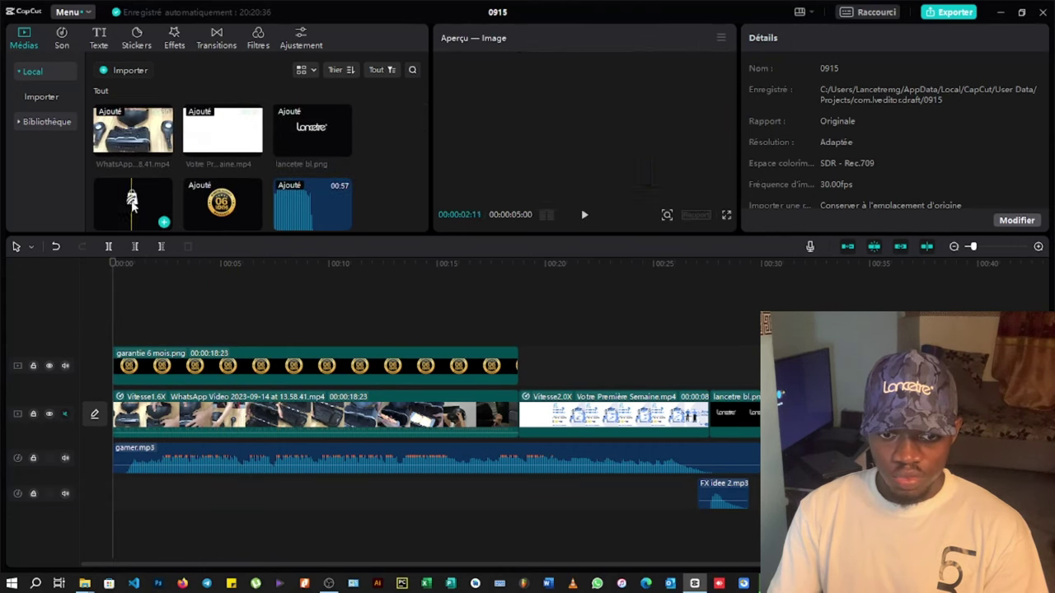
pyautogui.moveTo(161, 180); pyautogui.dragTo(161, 307)
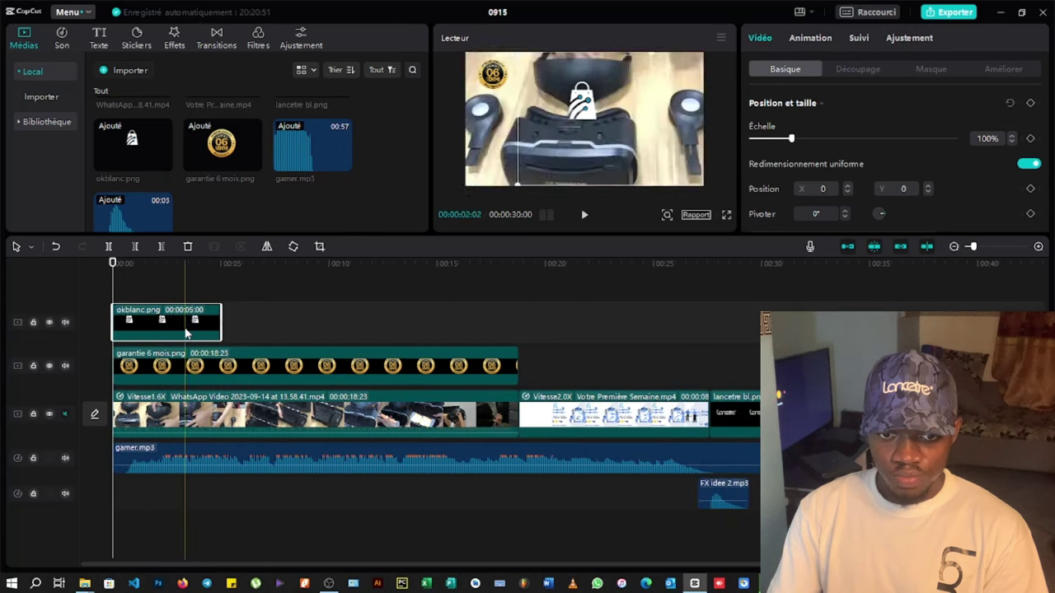
pyautogui.moveTo(220, 324); pyautogui.dragTo(517, 333)
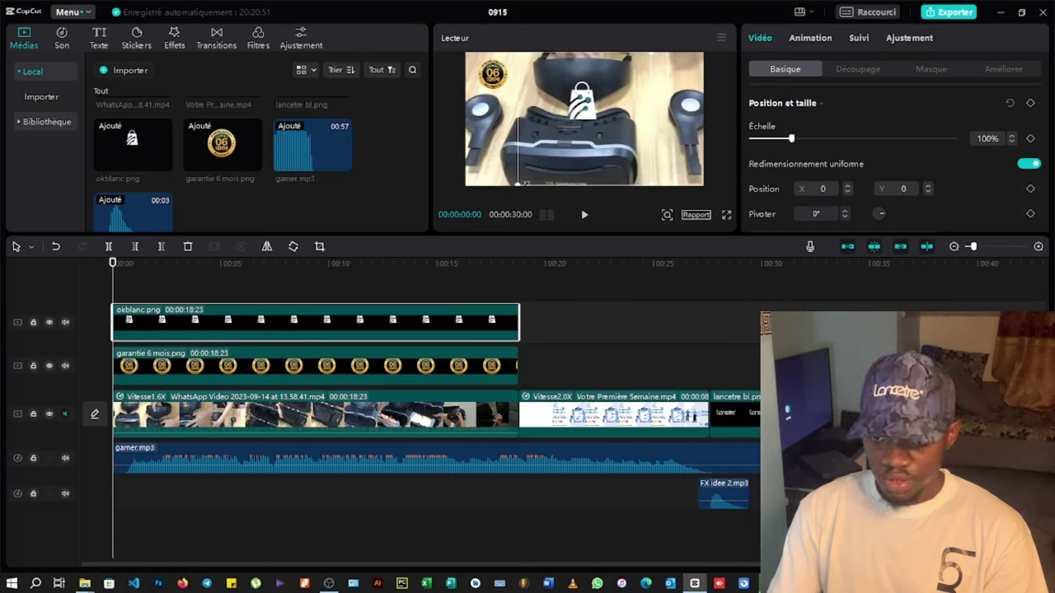
pyautogui.moveTo(519, 183)
pyautogui.mouseDown()
pyautogui.moveTo(612, 165)
pyautogui.moveTo(627, 177)
pyautogui.mouseUp()
pyautogui.scroll(2, 165, 140)
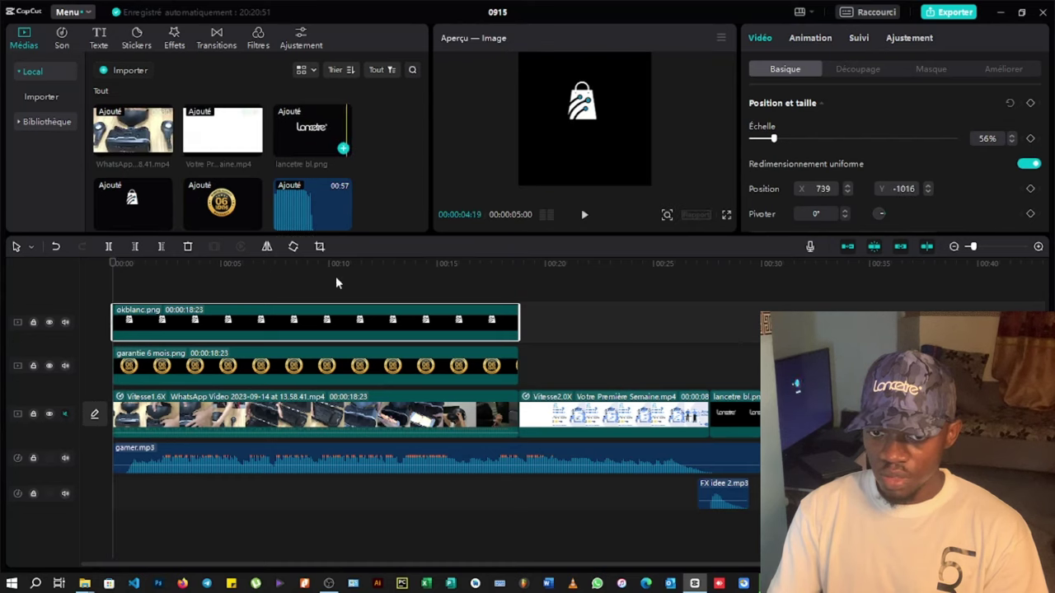
# Step: Put lancetre bl.png on its own top track from 0:00, stretched to 00:18:23
pyautogui.click(343, 149)
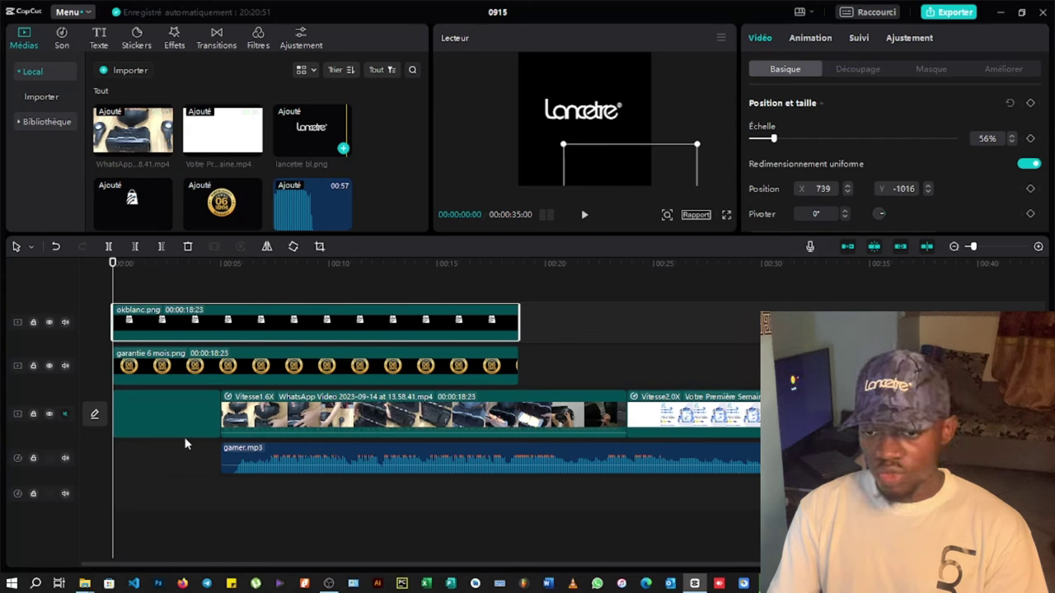
pyautogui.click(224, 417)
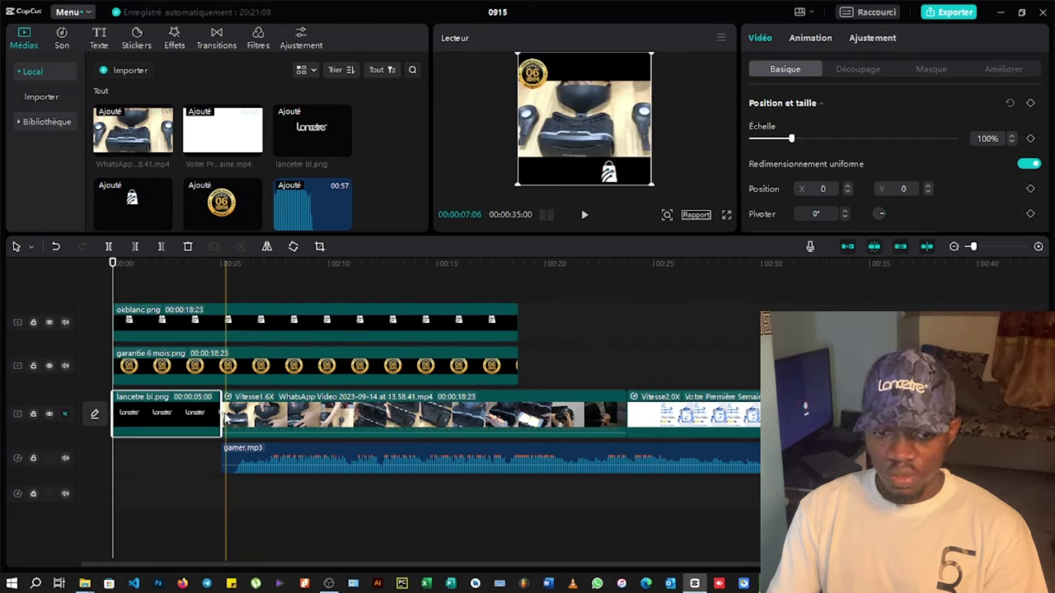
pyautogui.moveTo(228, 417)
pyautogui.mouseDown()
pyautogui.moveTo(517, 351)
pyautogui.moveTo(373, 293)
pyautogui.mouseUp()
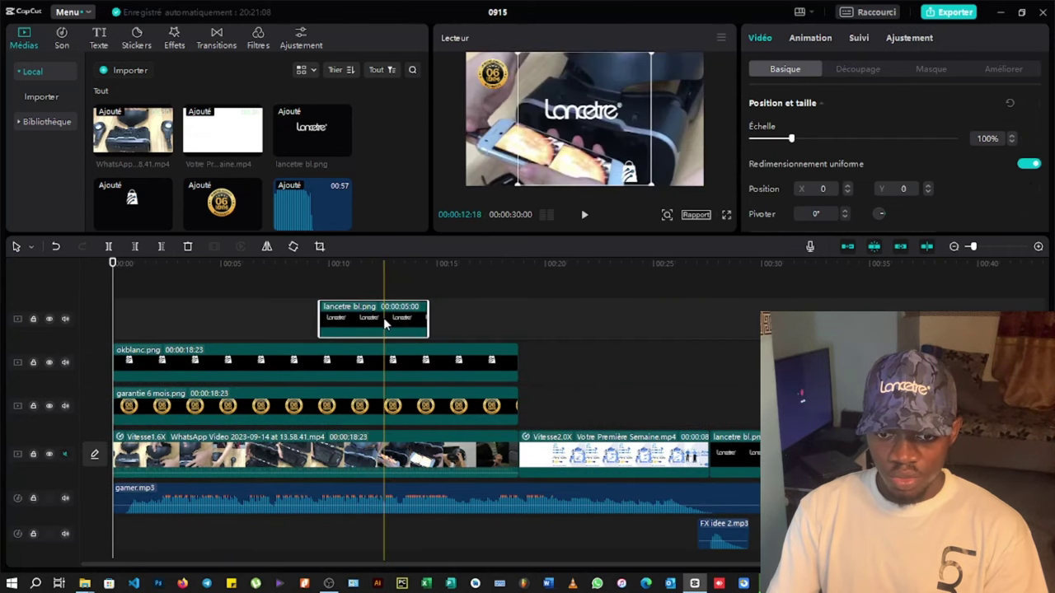
pyautogui.moveTo(383, 317); pyautogui.dragTo(147, 325)
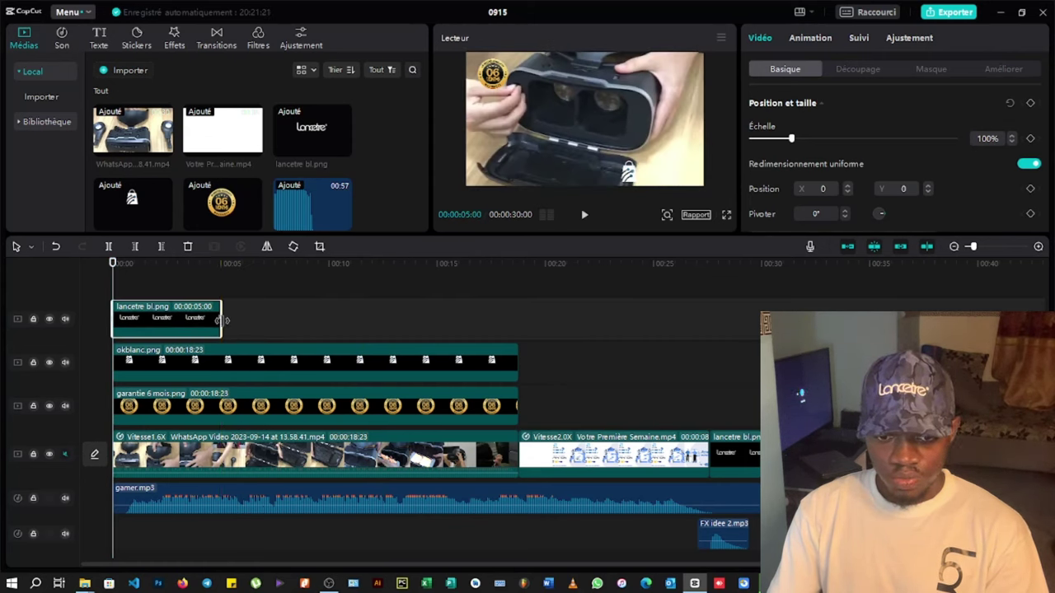
pyautogui.moveTo(428, 321); pyautogui.dragTo(514, 324)
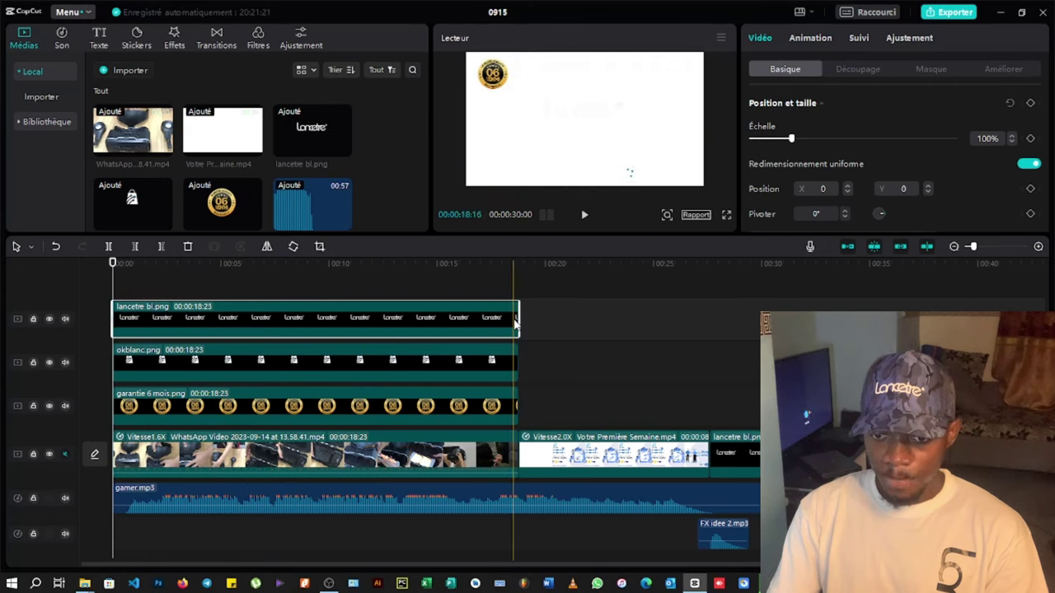
# Step: Shrink the Lancetre logo to about 53% and place it at the lower right
pyautogui.click(312, 261)
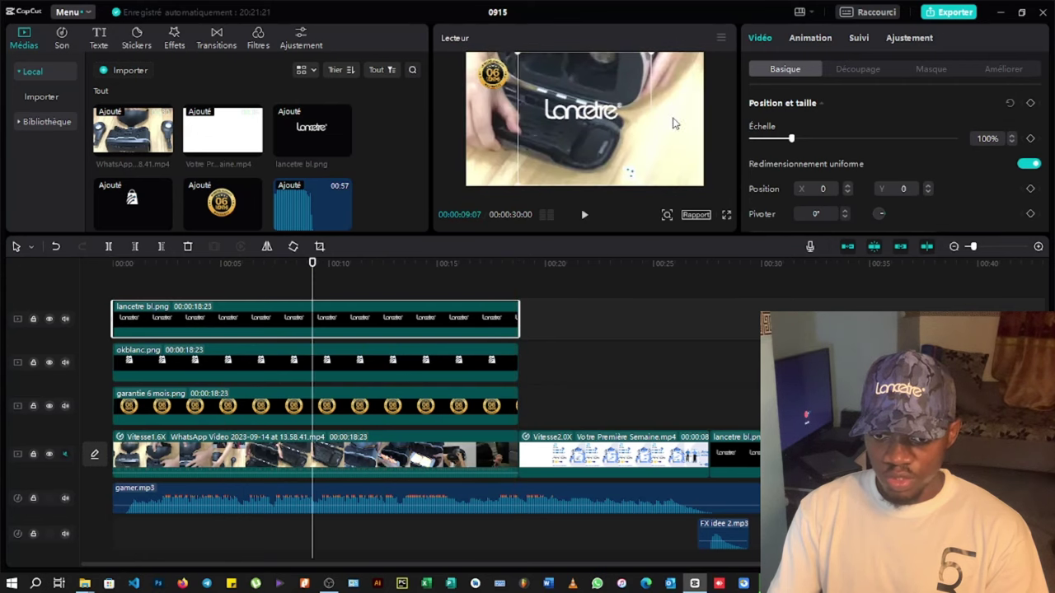
pyautogui.moveTo(520, 55); pyautogui.dragTo(549, 83)
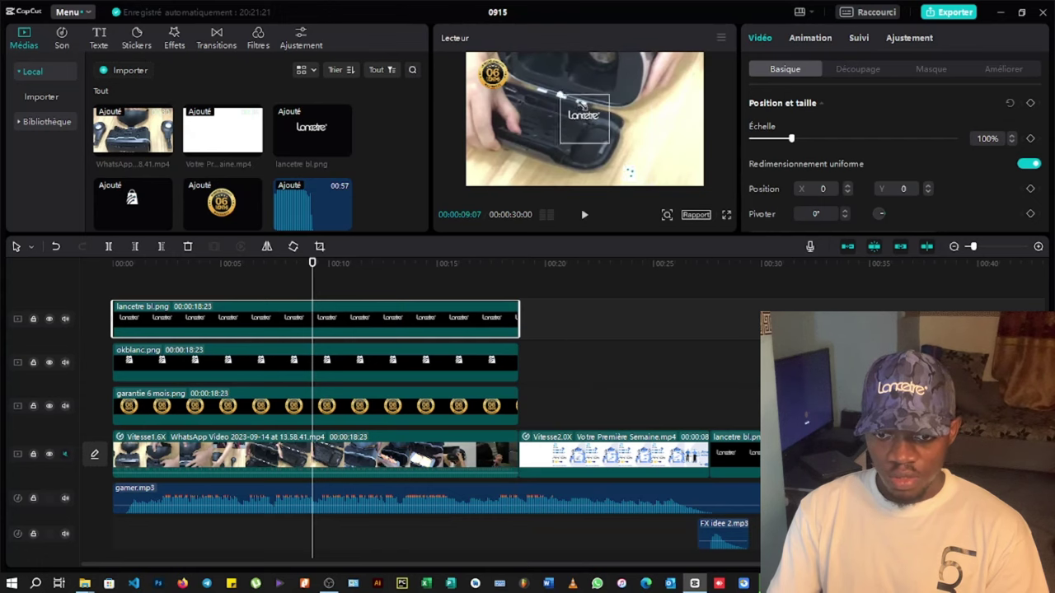
pyautogui.click(360, 262)
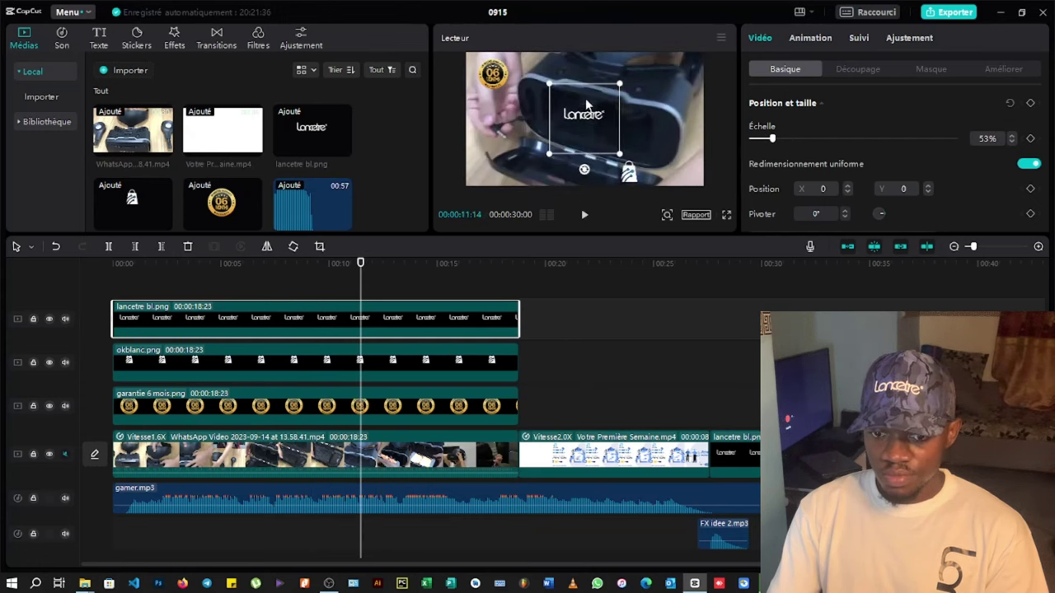
pyautogui.moveTo(586, 104); pyautogui.dragTo(676, 174)
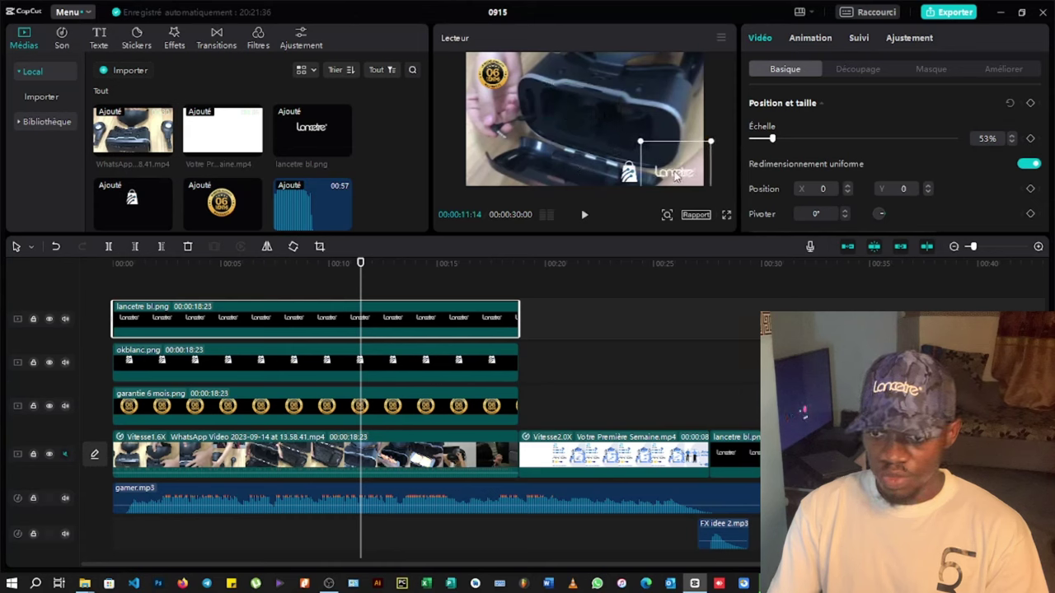
pyautogui.moveTo(642, 143); pyautogui.dragTo(631, 138)
# Step: Shrink the okblanc lock overlay to about 47% and scrub the opening seconds to check
pyautogui.click(629, 181)
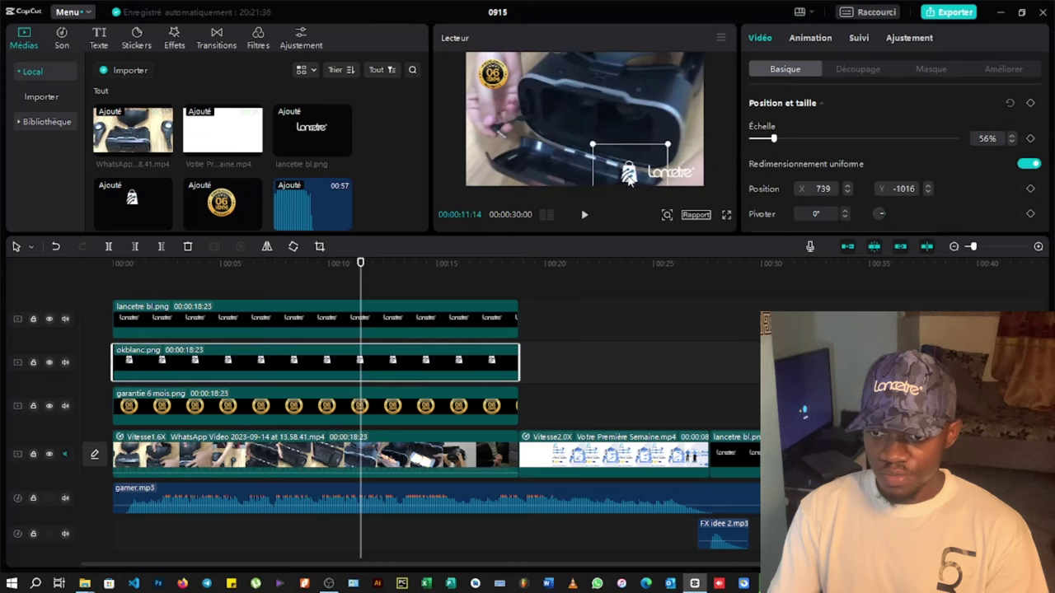
pyautogui.moveTo(593, 146); pyautogui.dragTo(640, 177)
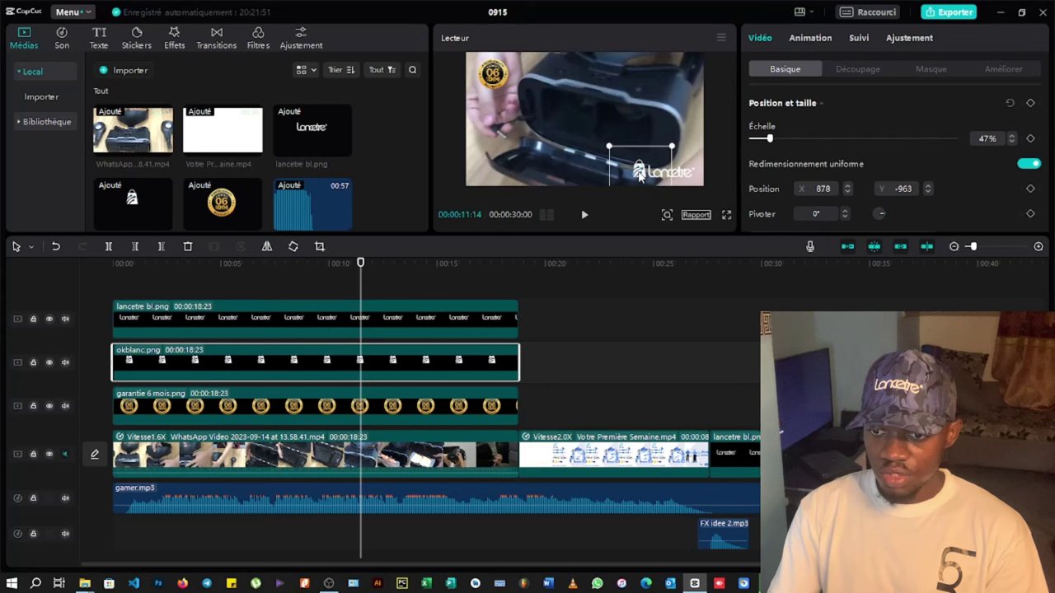
pyautogui.click(249, 264)
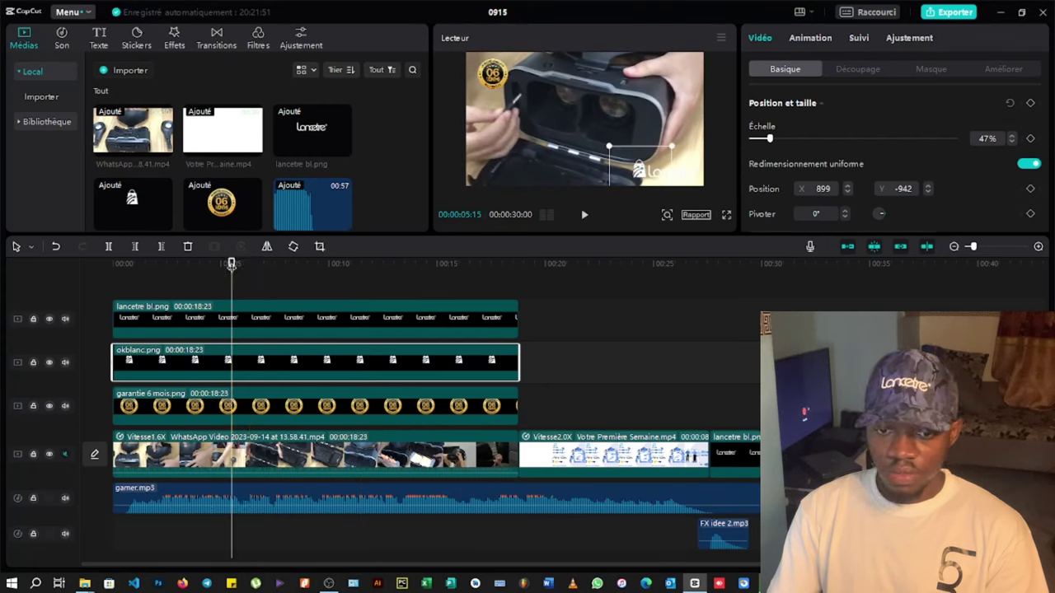
pyautogui.click(231, 263)
pyautogui.click(299, 276)
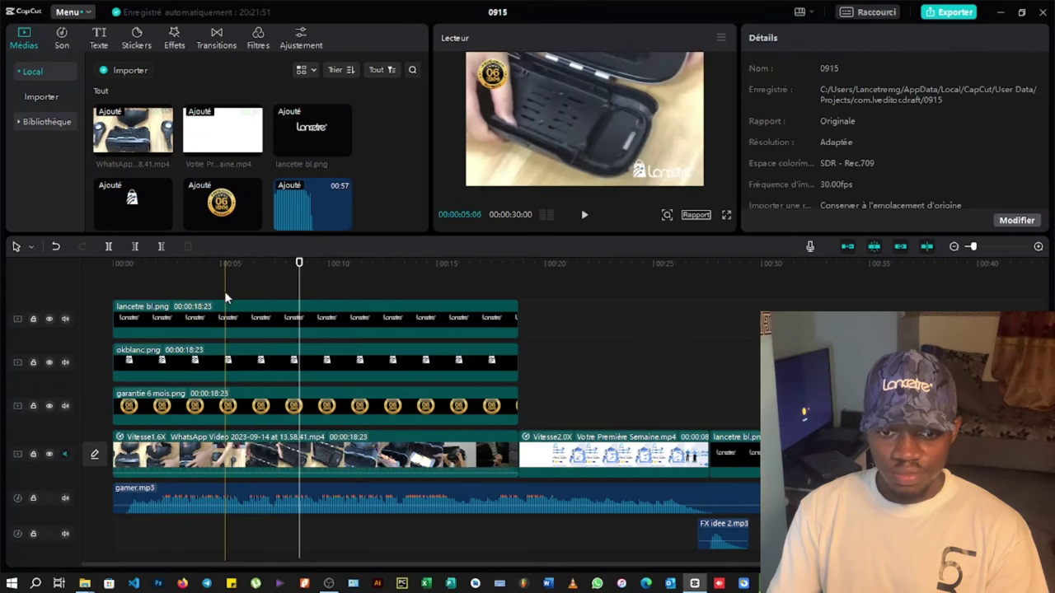
pyautogui.click(212, 263)
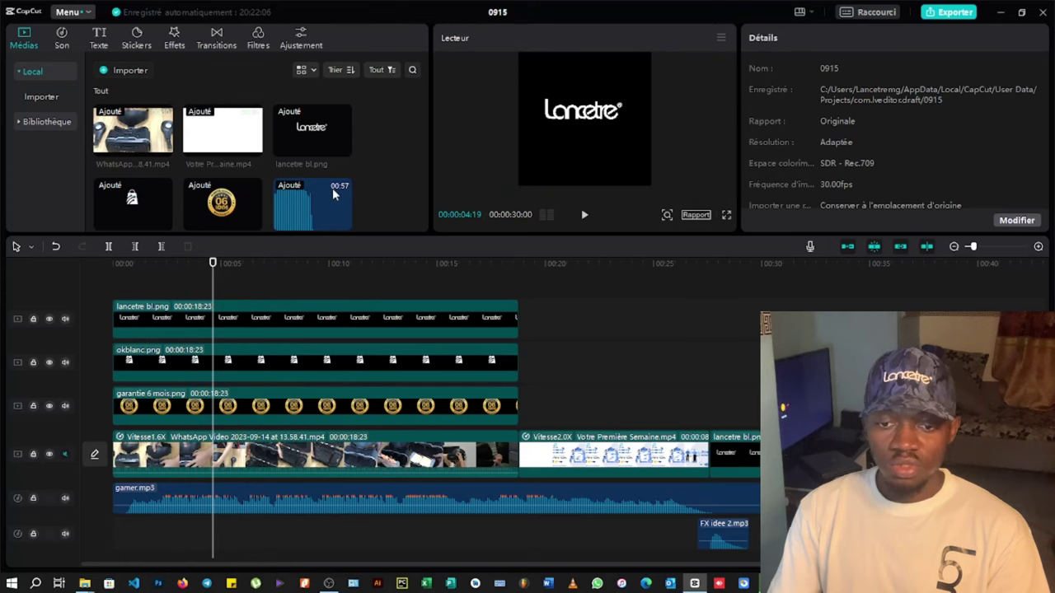
pyautogui.scroll(-2, 401, 208)
pyautogui.scroll(2, 402, 207)
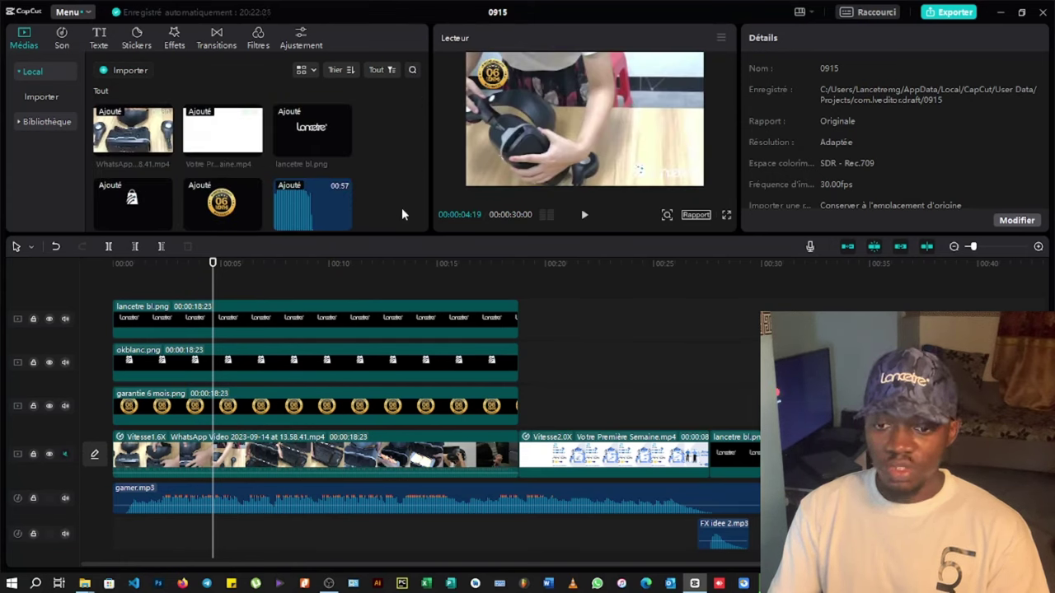
# Step: Add a default text clip spanning the whole video, positioned near the top
pyautogui.click(99, 41)
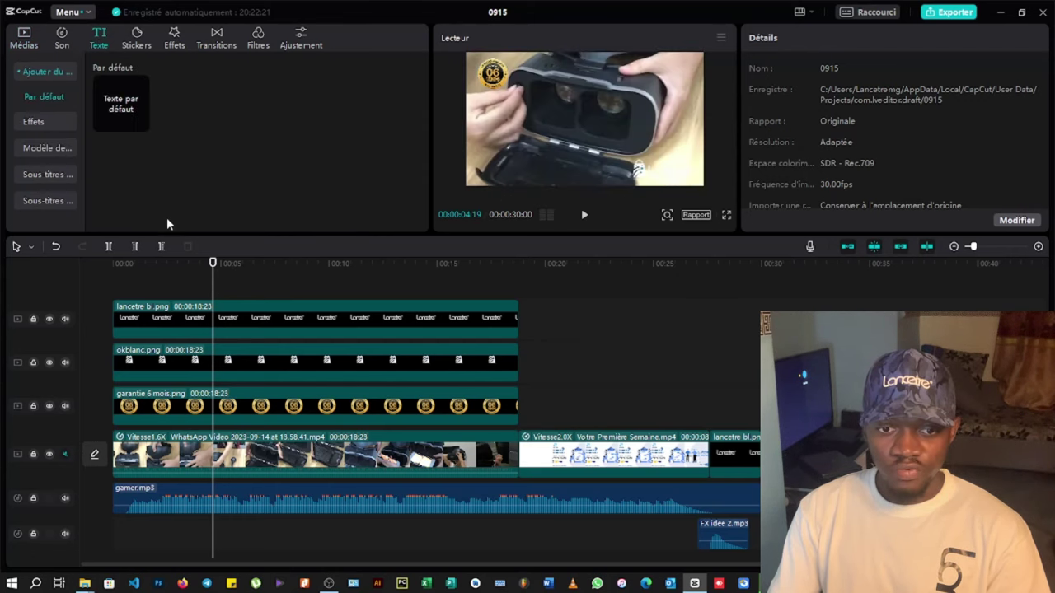
pyautogui.click(140, 123)
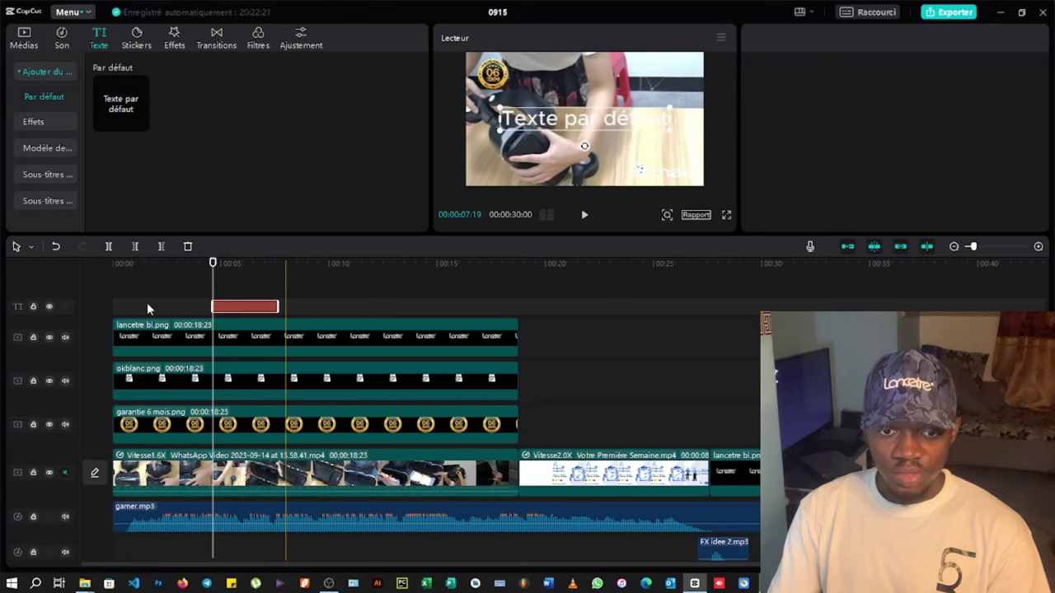
pyautogui.moveTo(239, 307)
pyautogui.mouseDown()
pyautogui.moveTo(139, 306)
pyautogui.moveTo(517, 316)
pyautogui.mouseUp()
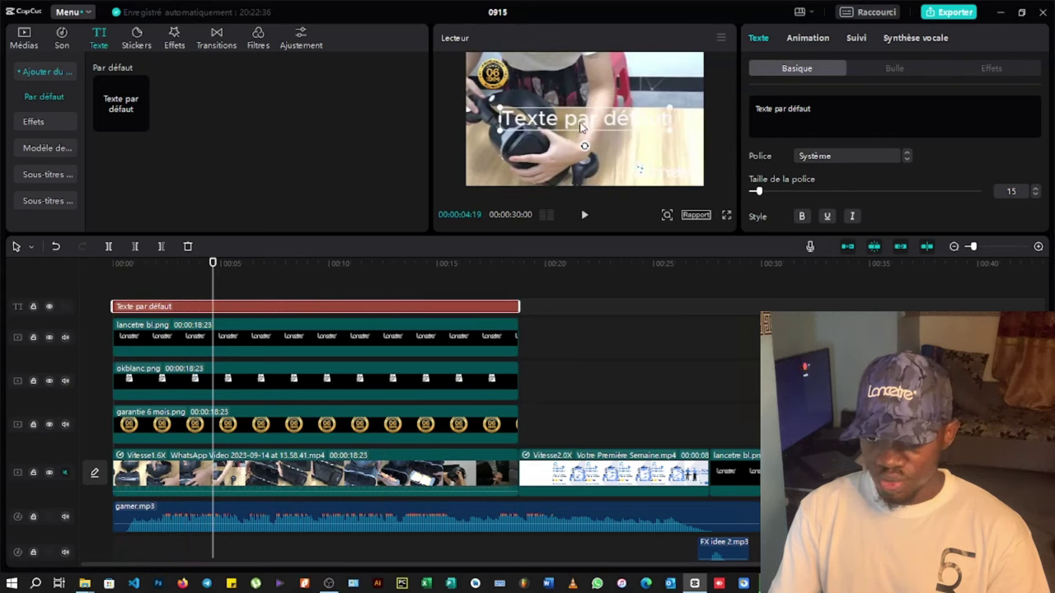
pyautogui.moveTo(582, 125); pyautogui.dragTo(591, 79)
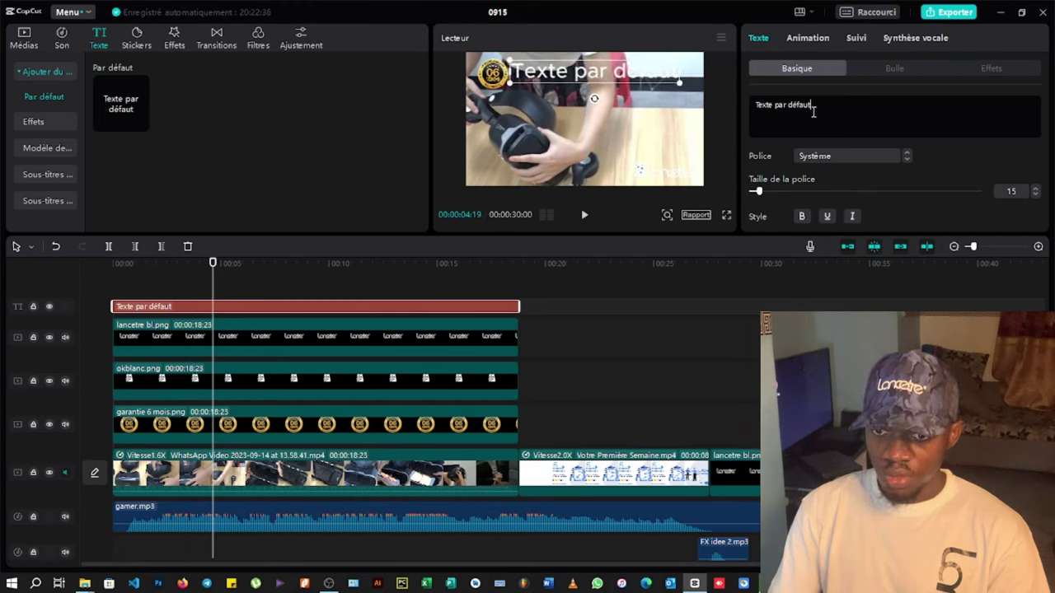
pyautogui.moveTo(813, 112); pyautogui.dragTo(673, 95)
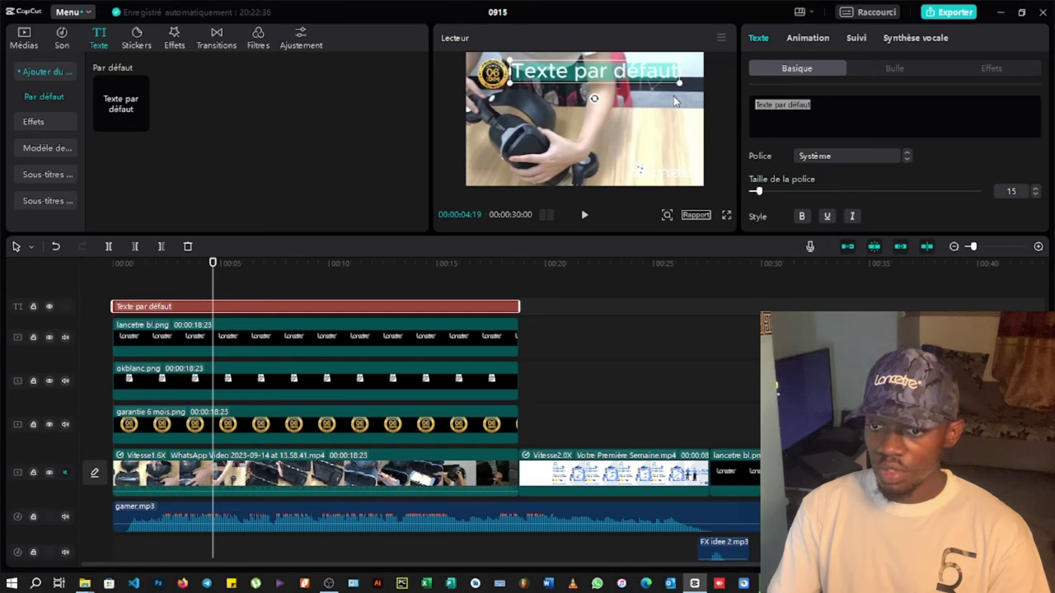
# Step: Change the text to 'PRIX : 35 000 FCFA'
pyautogui.write('p')
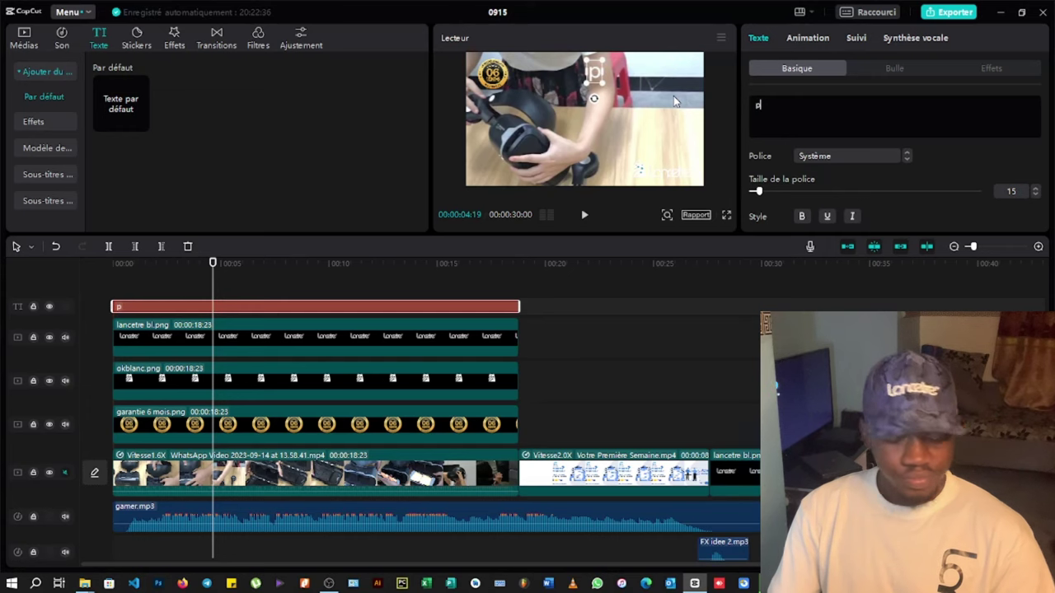
pyautogui.write('r')
pyautogui.press('BackSpace')
pyautogui.press('BackSpace')
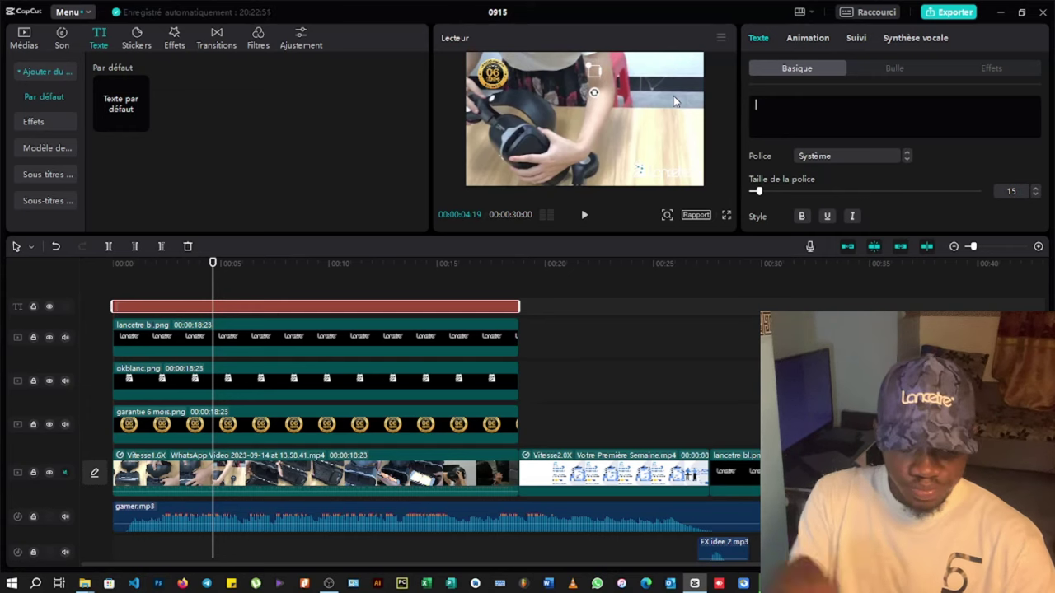
pyautogui.write('PRIX')
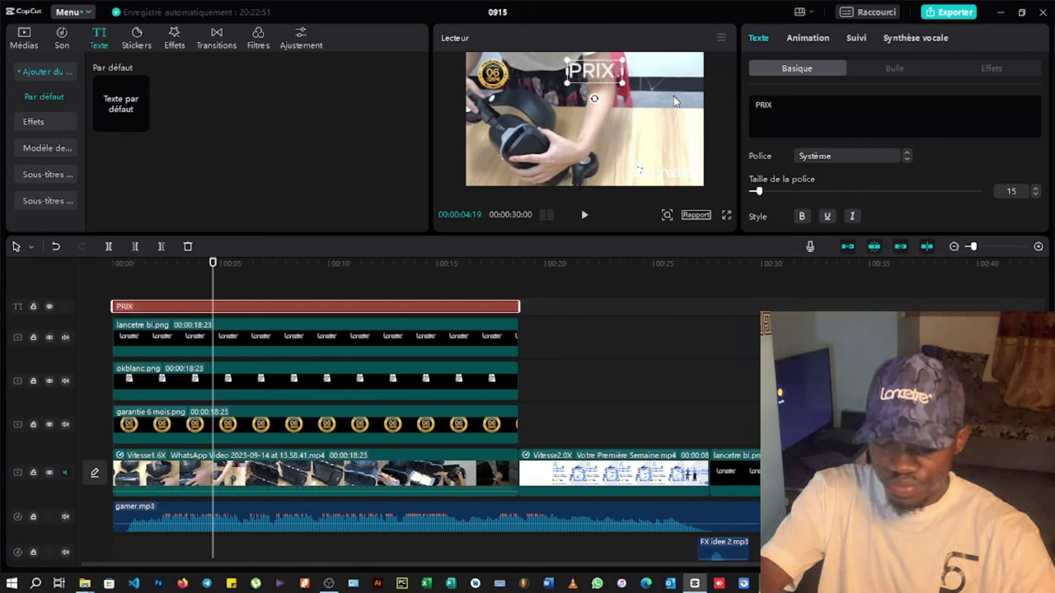
pyautogui.write(' I')
pyautogui.press('BackSpace')
pyautogui.press('BackSpace')
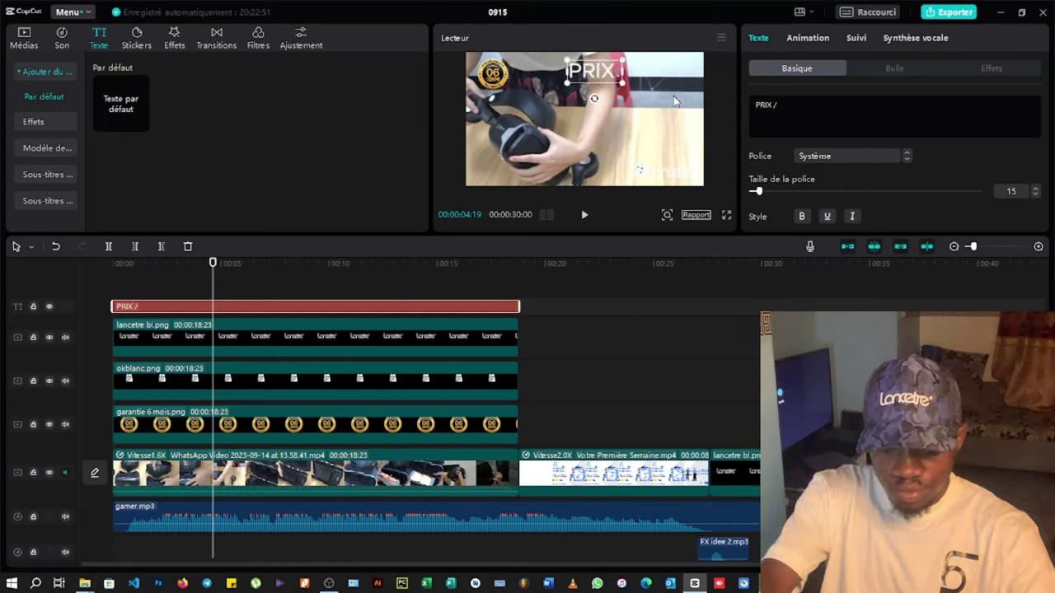
pyautogui.write('it')
pyautogui.press('BackSpace')
pyautogui.press('BackSpace')
pyautogui.write('M')
pyautogui.press('BackSpace')
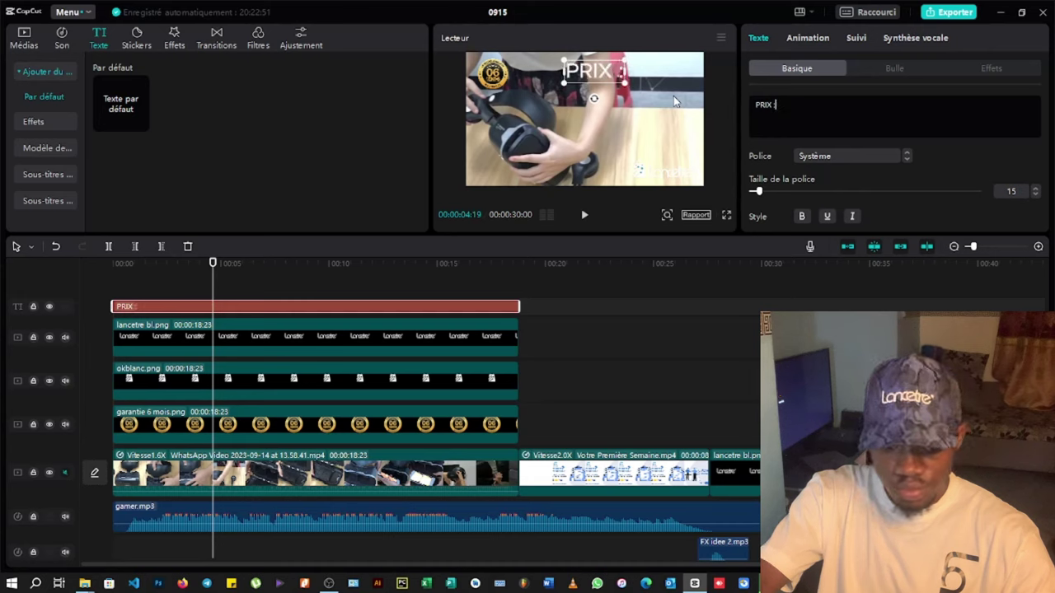
pyautogui.write(': 3')
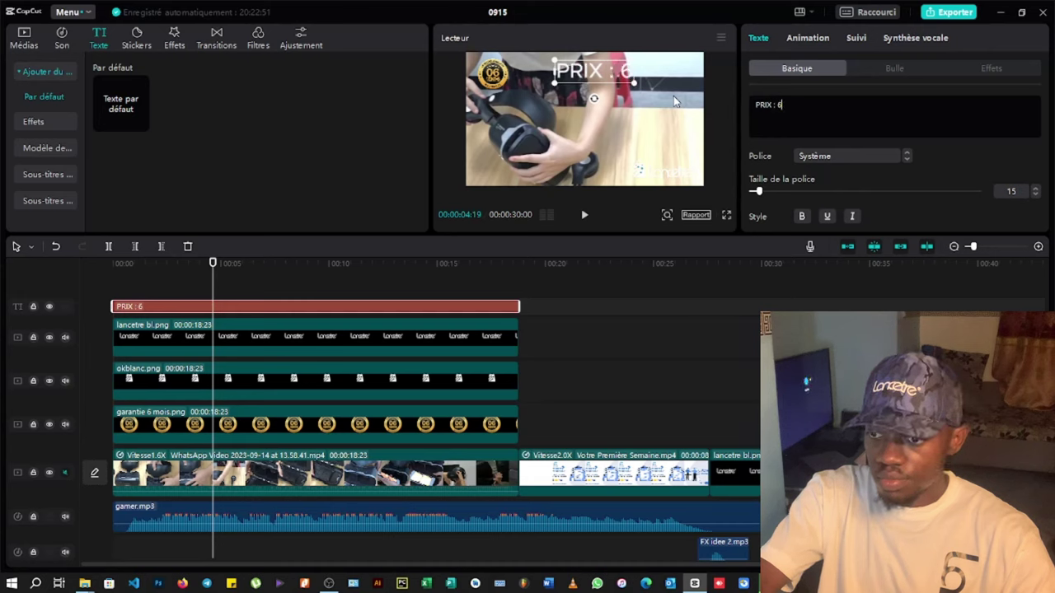
pyautogui.press('BackSpace')
pyautogui.write('3')
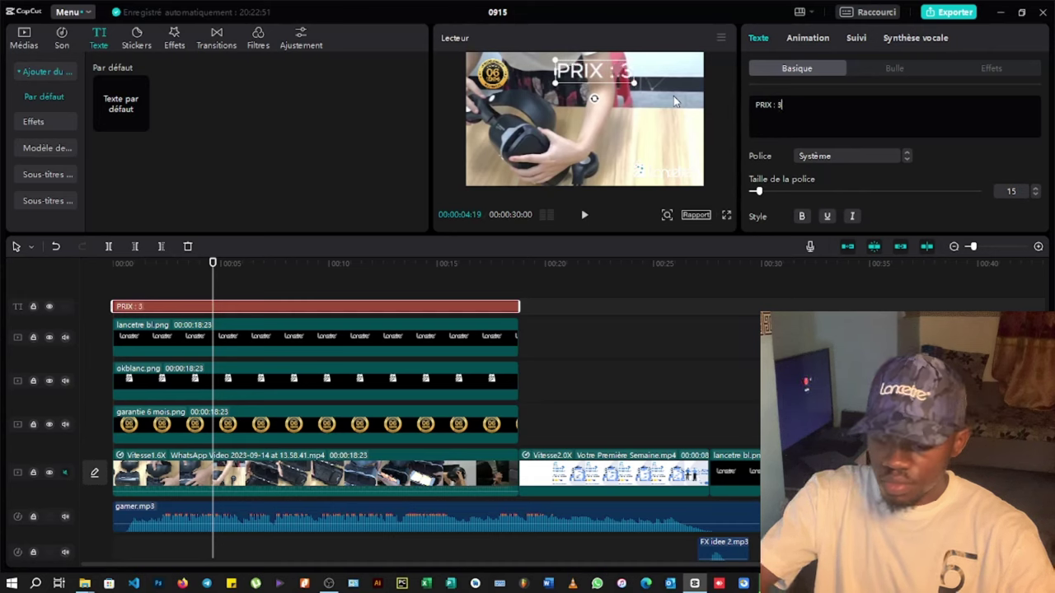
pyautogui.write('5 000')
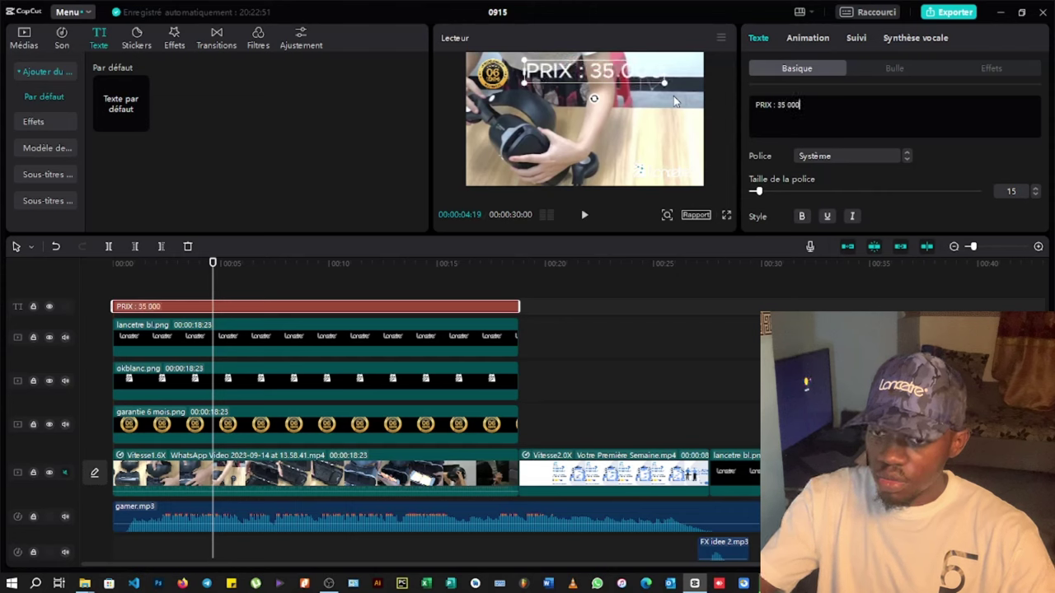
pyautogui.write(' fcfa')
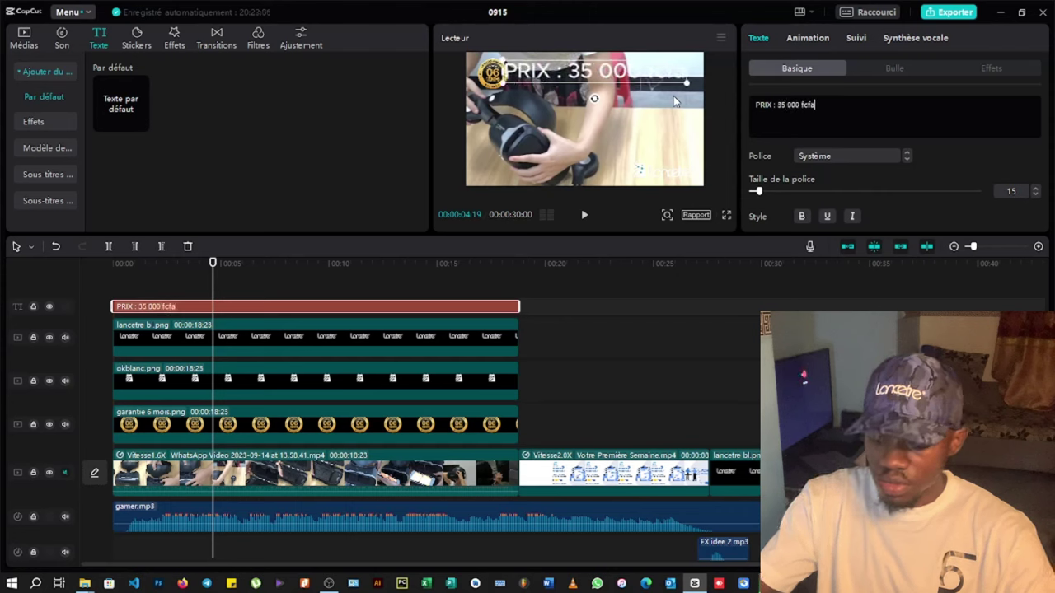
pyautogui.press('BackSpace')
pyautogui.press('BackSpace')
pyautogui.press('BackSpace')
pyautogui.write('F')
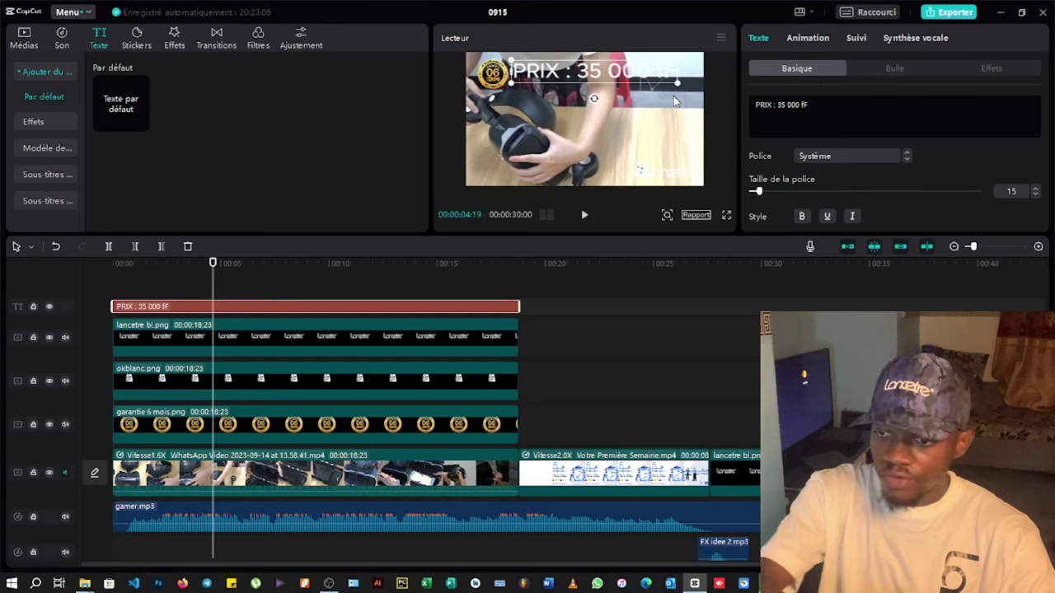
pyautogui.press('BackSpace')
pyautogui.press('BackSpace')
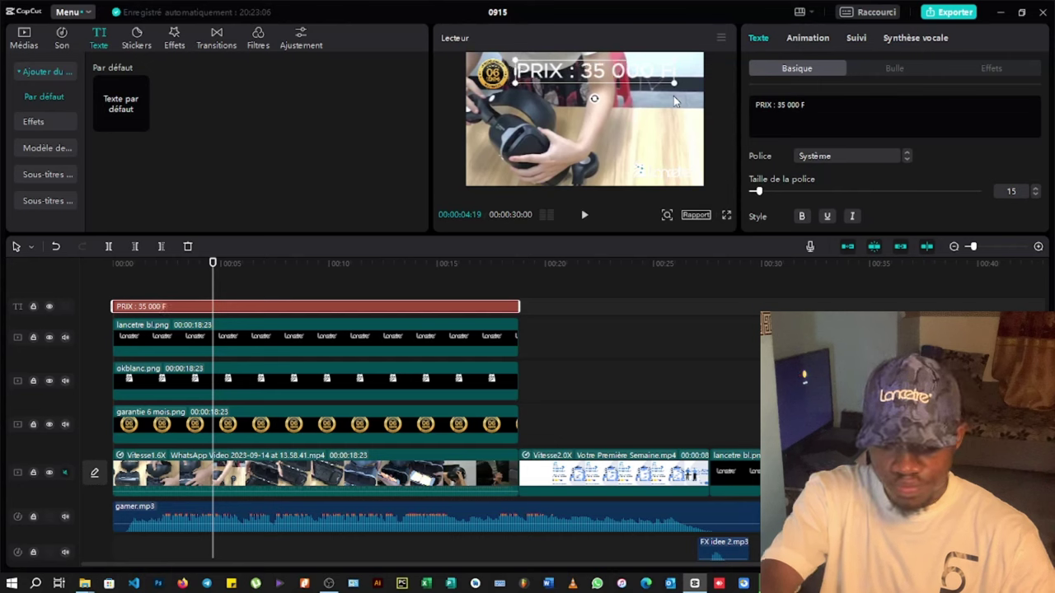
pyautogui.write('FCF')
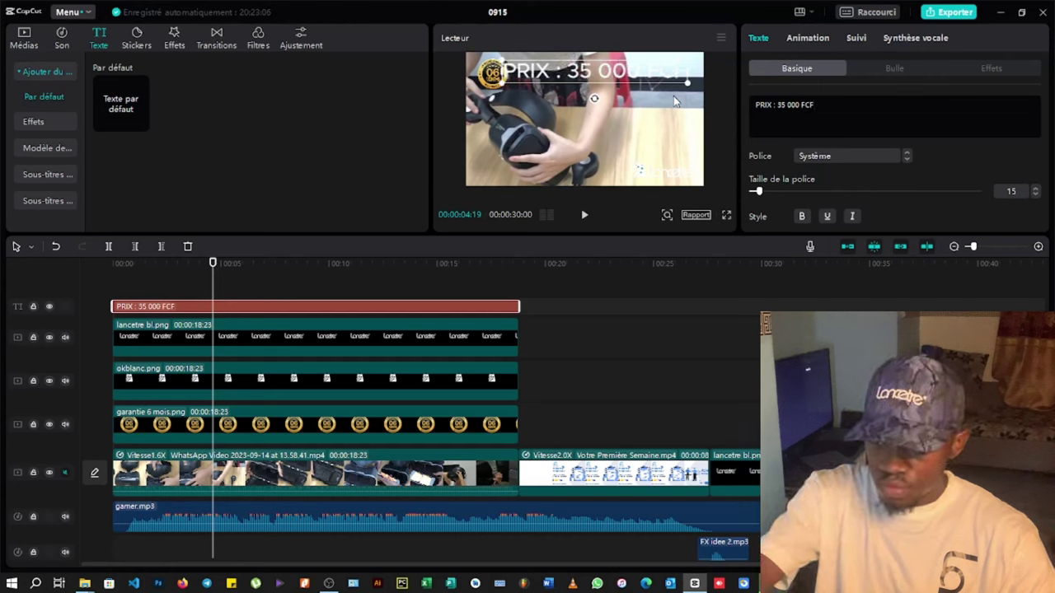
pyautogui.write('A')
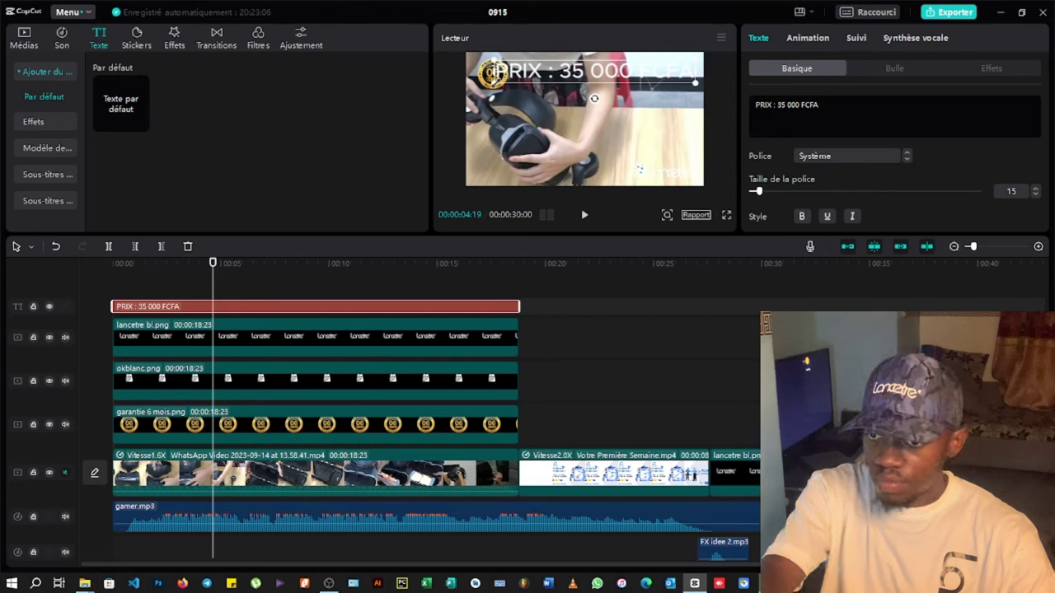
# Step: Make the price text slightly smaller, in ZY Palette font with the yellow style preset
pyautogui.moveTo(493, 72); pyautogui.dragTo(520, 76)
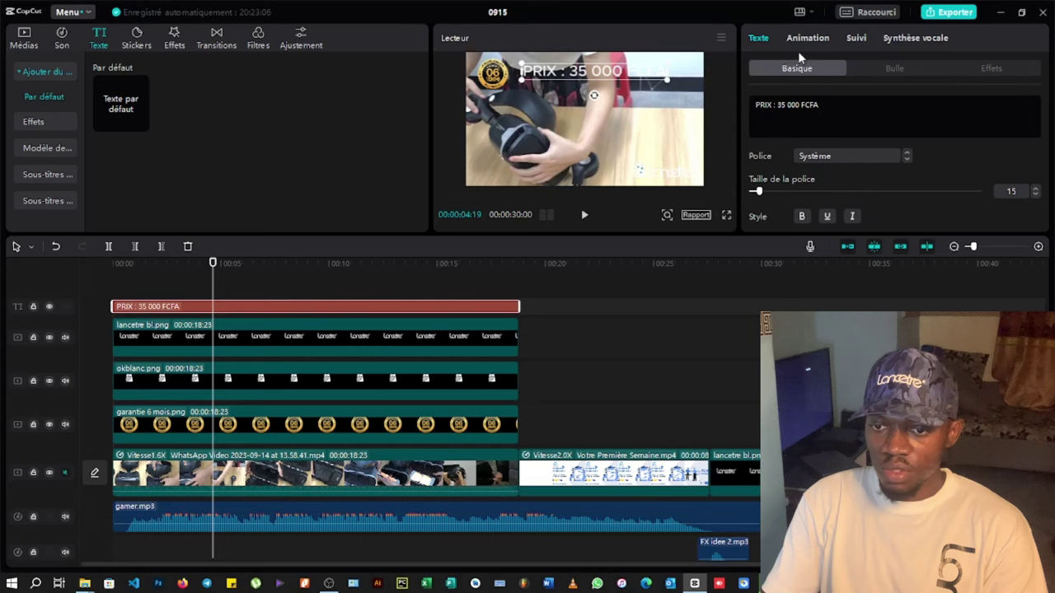
pyautogui.click(895, 163)
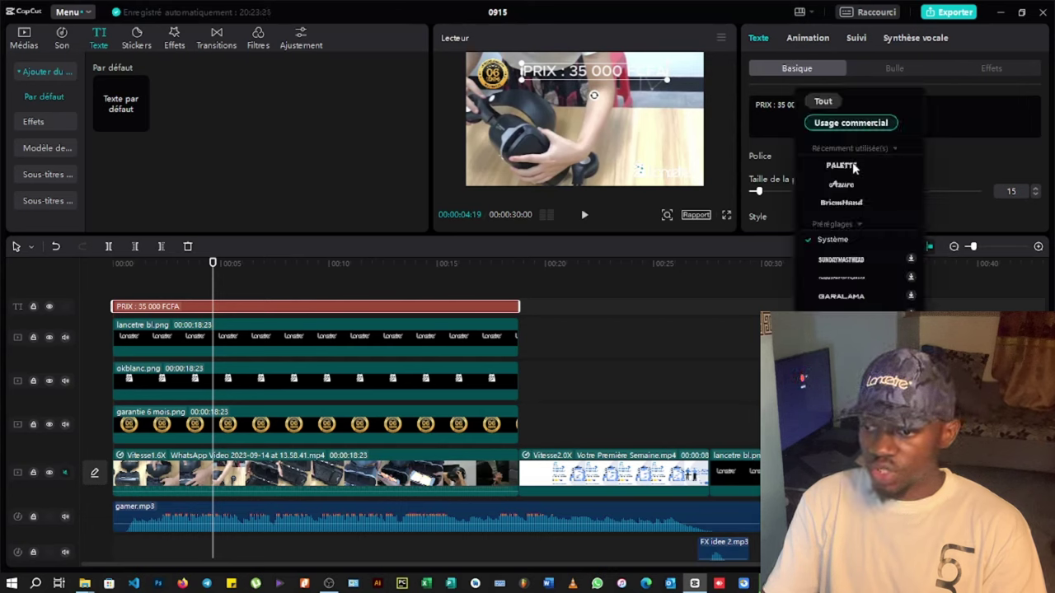
pyautogui.click(854, 167)
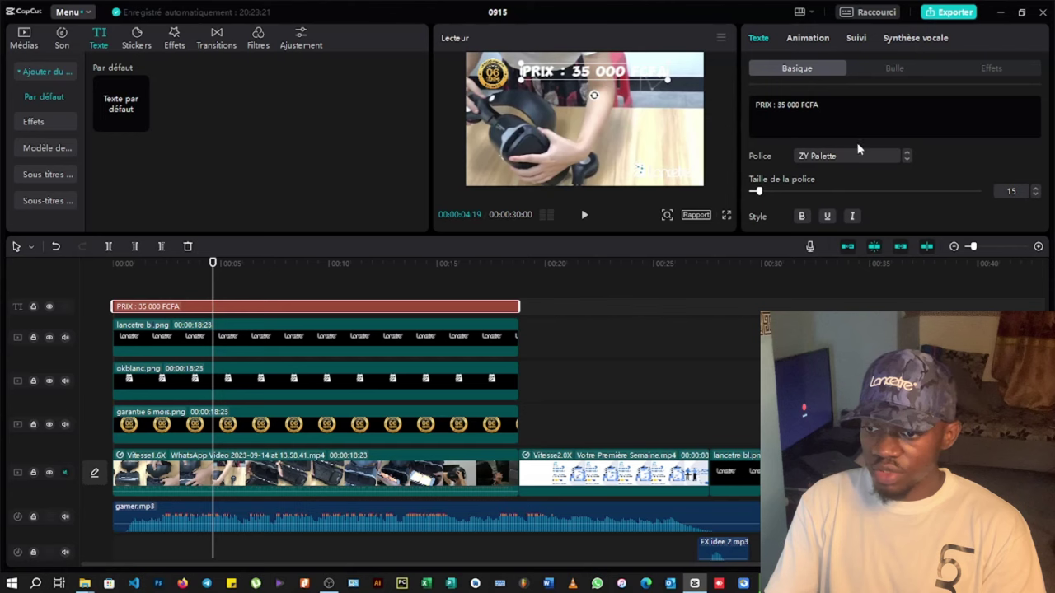
pyautogui.scroll(-5, 857, 153)
pyautogui.scroll(2, 855, 158)
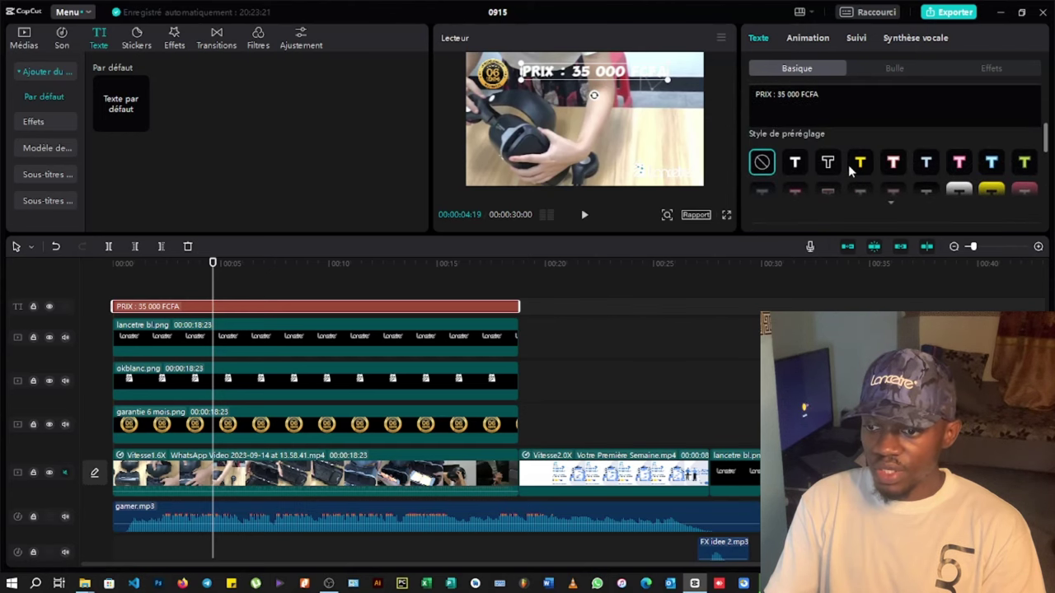
pyautogui.click(861, 162)
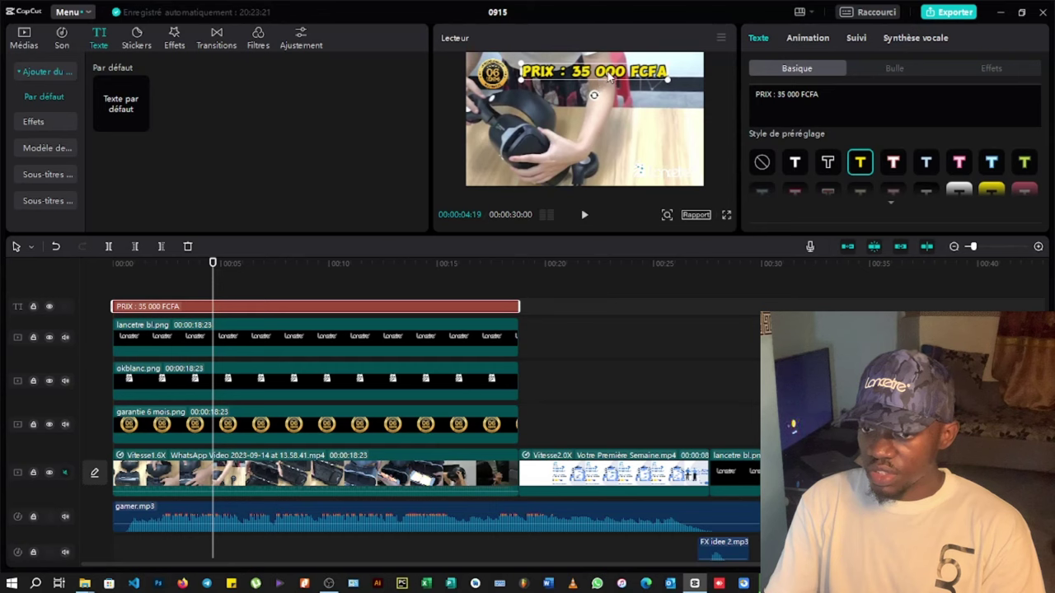
pyautogui.moveTo(607, 76); pyautogui.dragTo(602, 73)
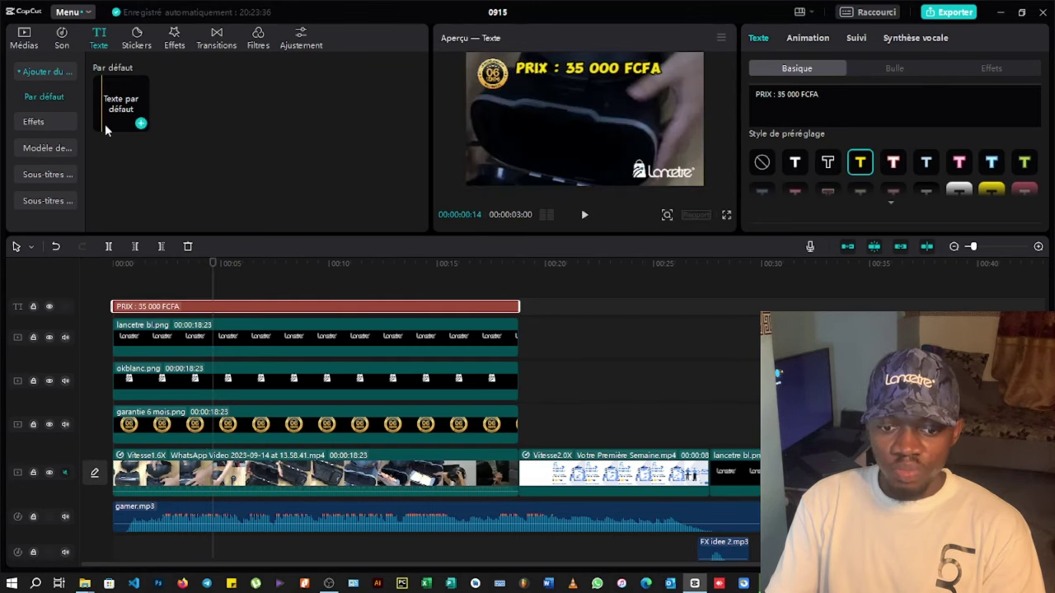
# Step: Duplicate the price caption, aligned to the same start, and place it just below
pyautogui.rightClick(234, 307)
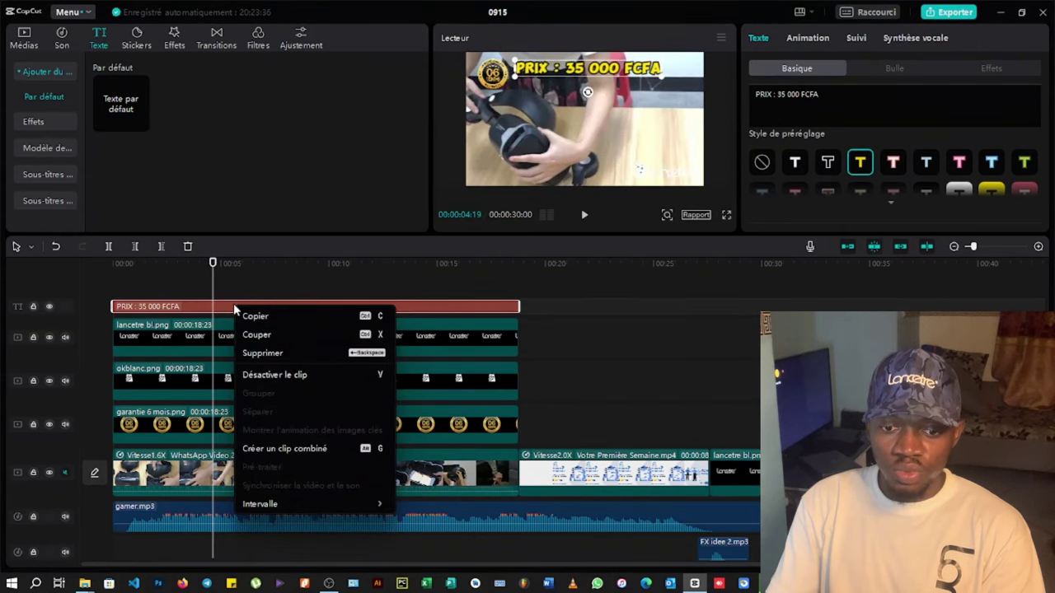
pyautogui.click(253, 317)
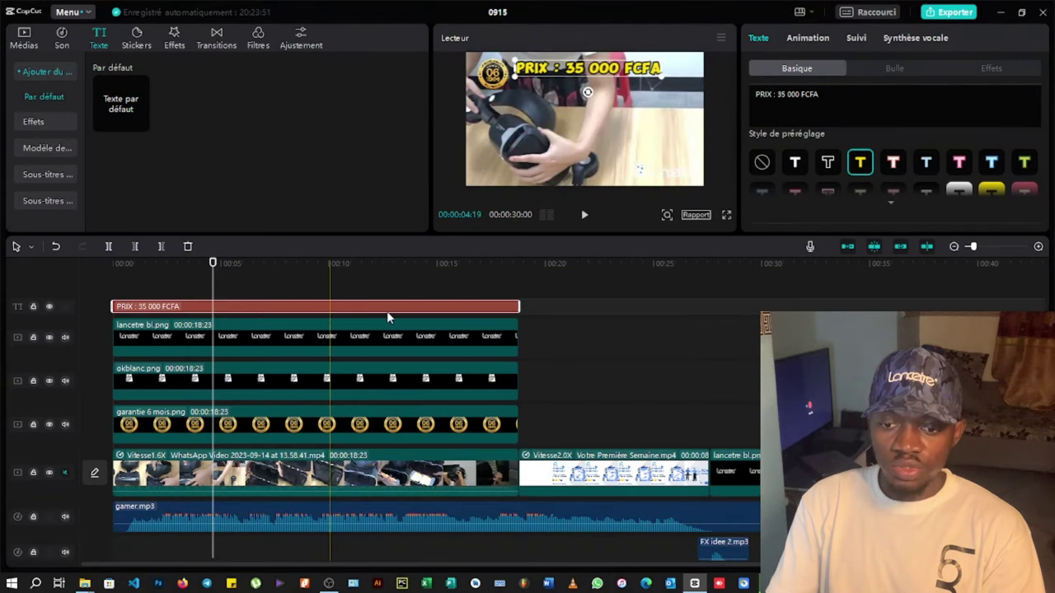
pyautogui.click(230, 284)
pyautogui.rightClick(213, 287)
pyautogui.click(235, 299)
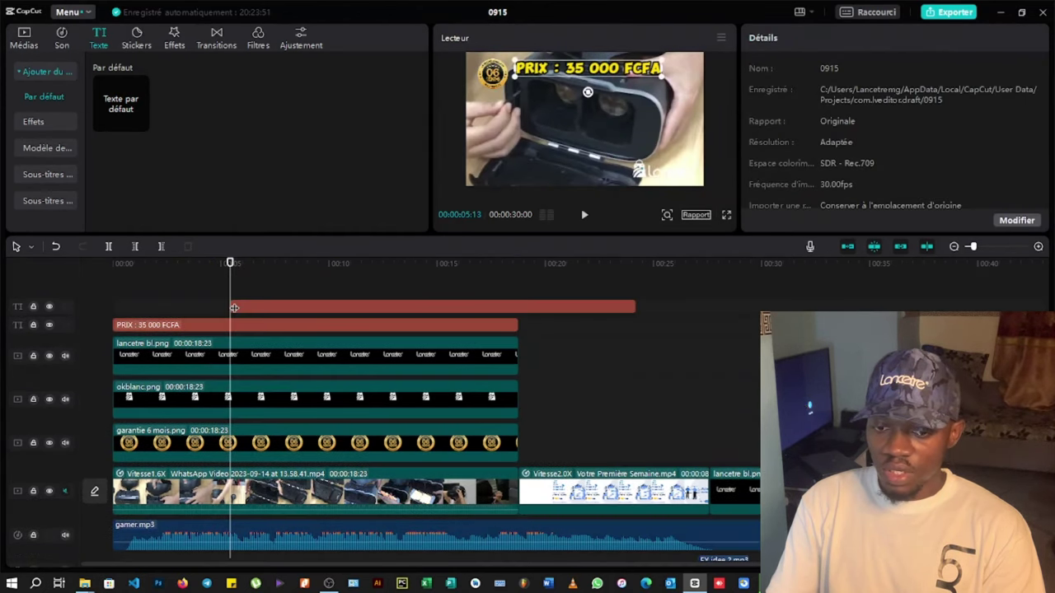
pyautogui.moveTo(360, 308); pyautogui.dragTo(180, 306)
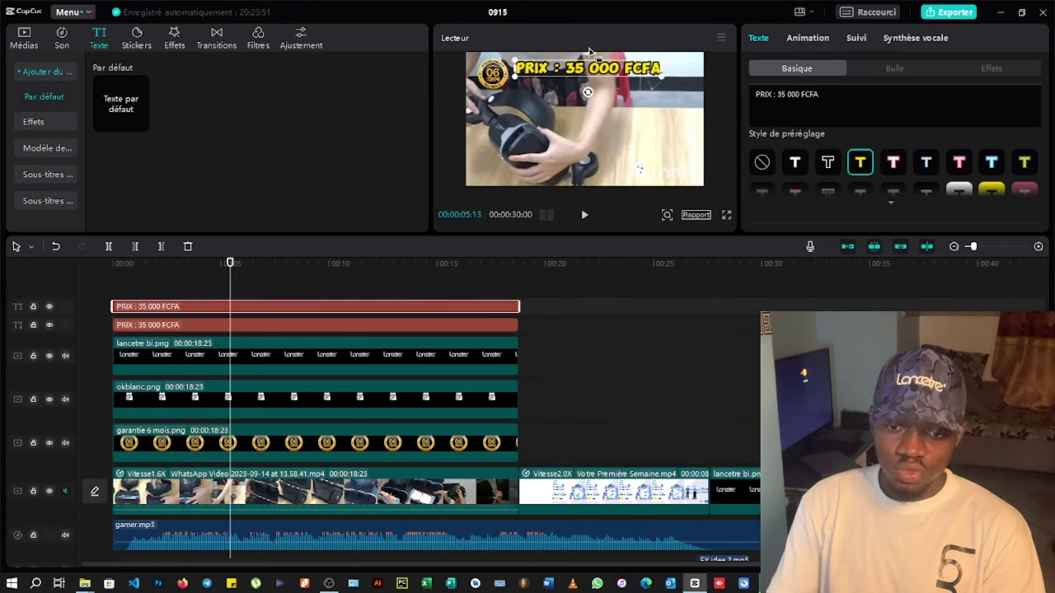
pyautogui.moveTo(580, 70); pyautogui.dragTo(579, 91)
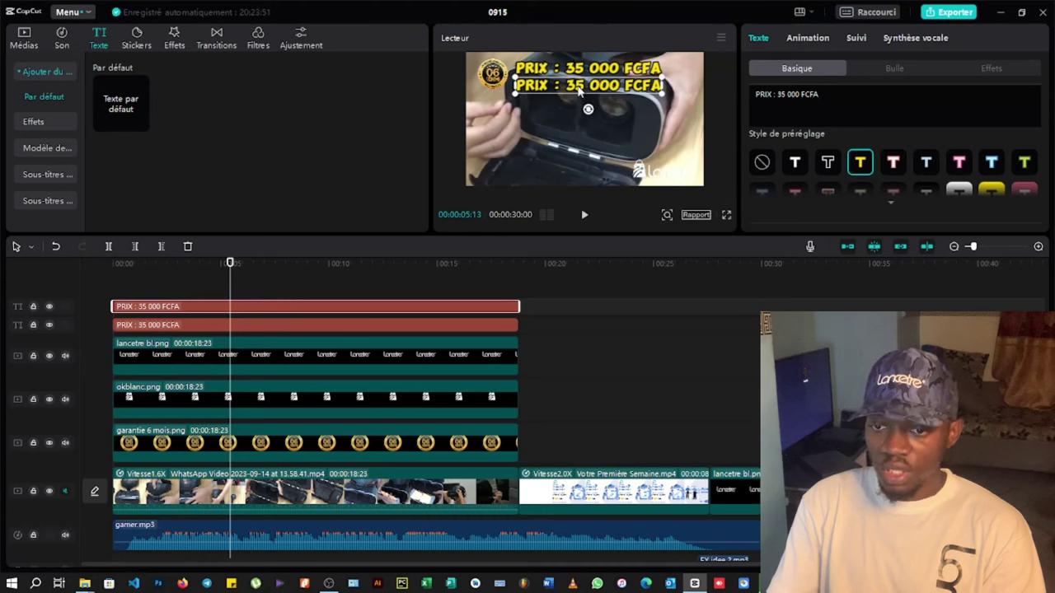
# Step: Replace the copied caption's text with 'TEL :' followed by the shop's phone number
pyautogui.moveTo(833, 102); pyautogui.dragTo(716, 103)
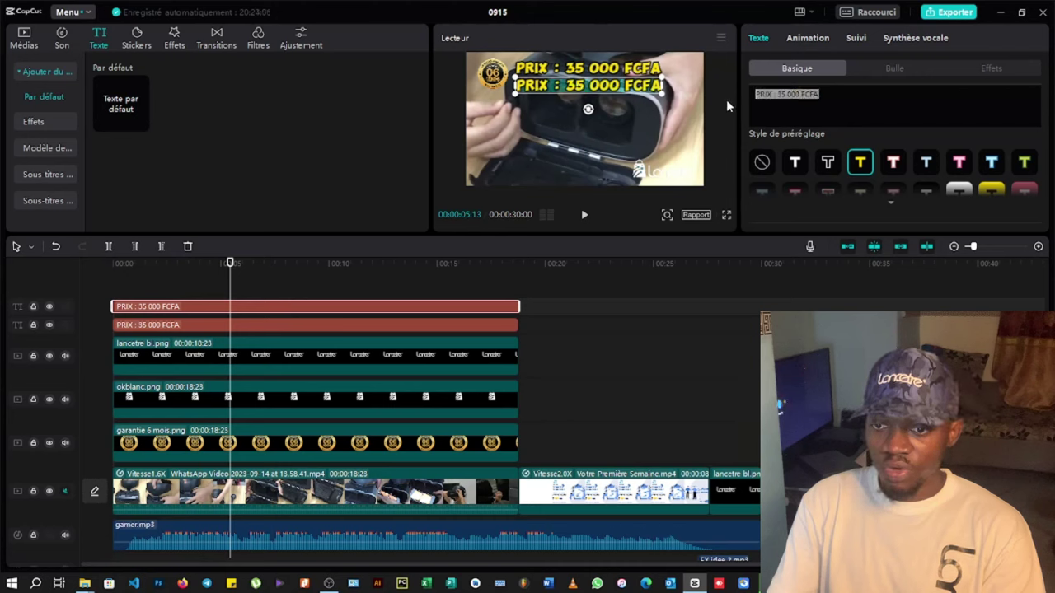
pyautogui.write('TEL')
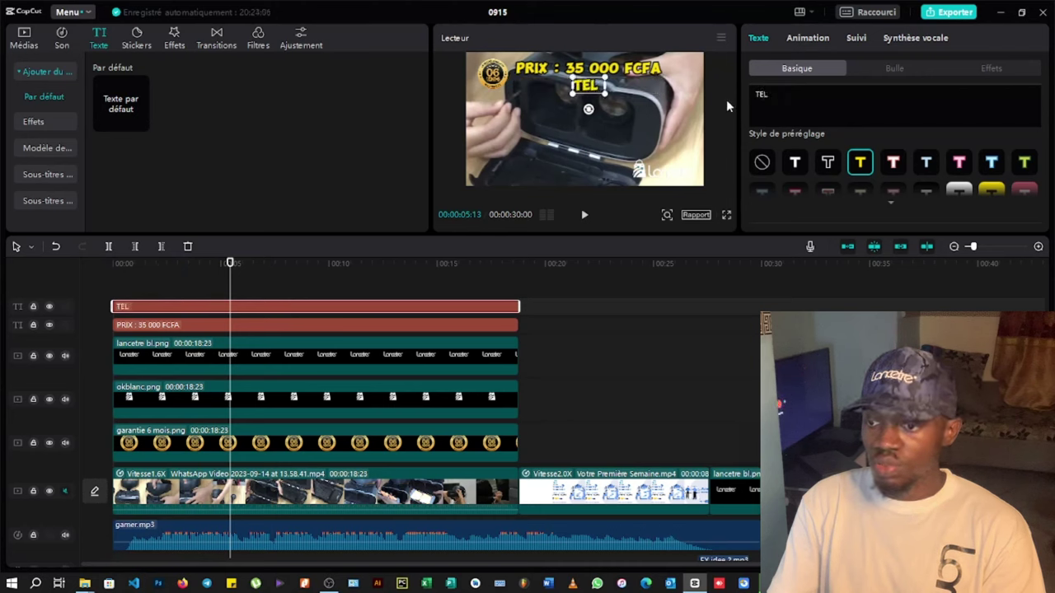
pyautogui.write(' m')
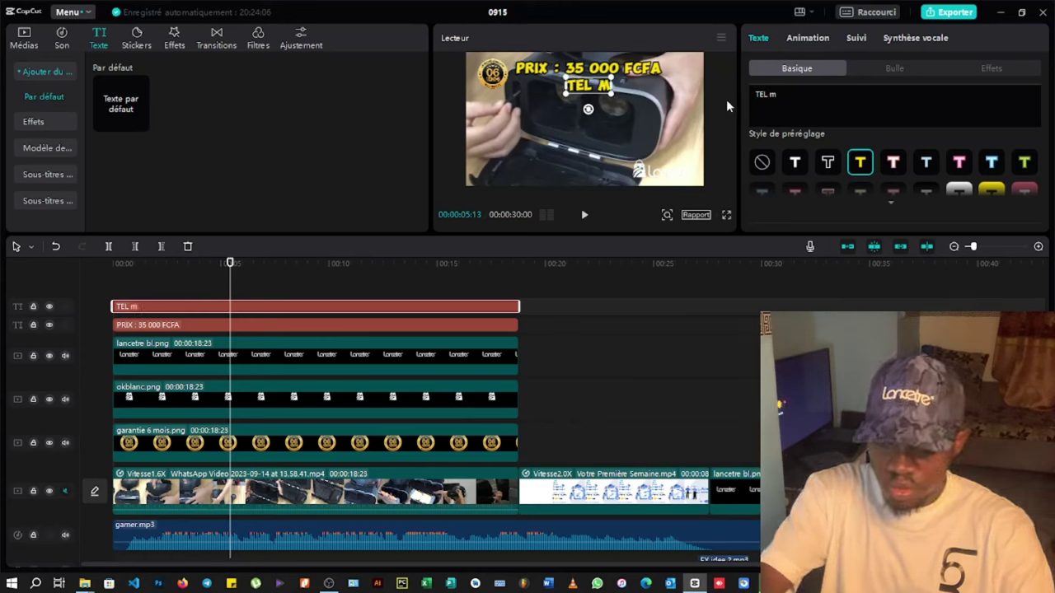
pyautogui.press('BackSpace')
pyautogui.press('BackSpace')
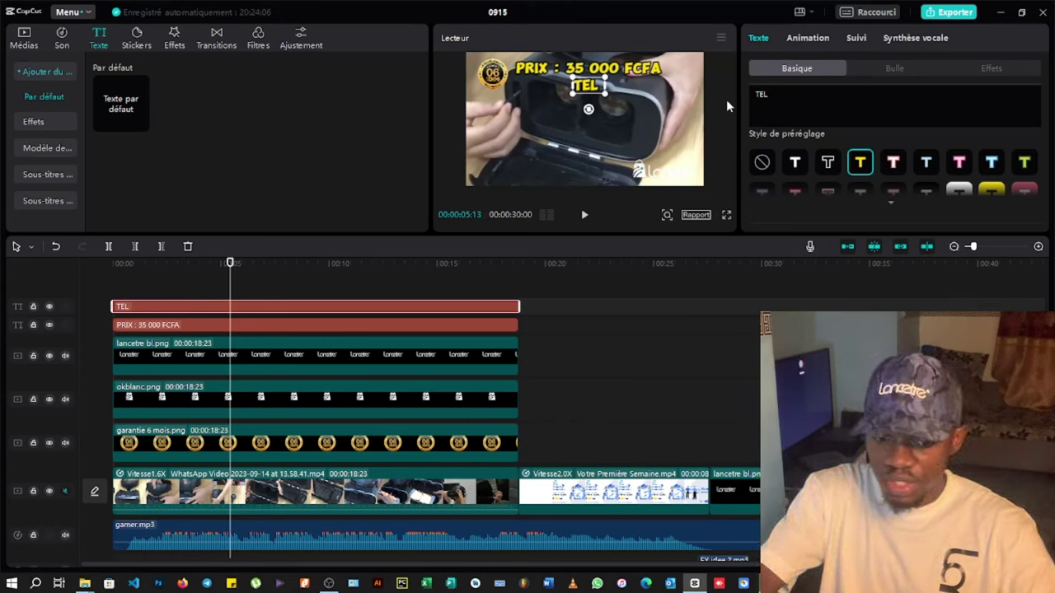
pyautogui.write(';')
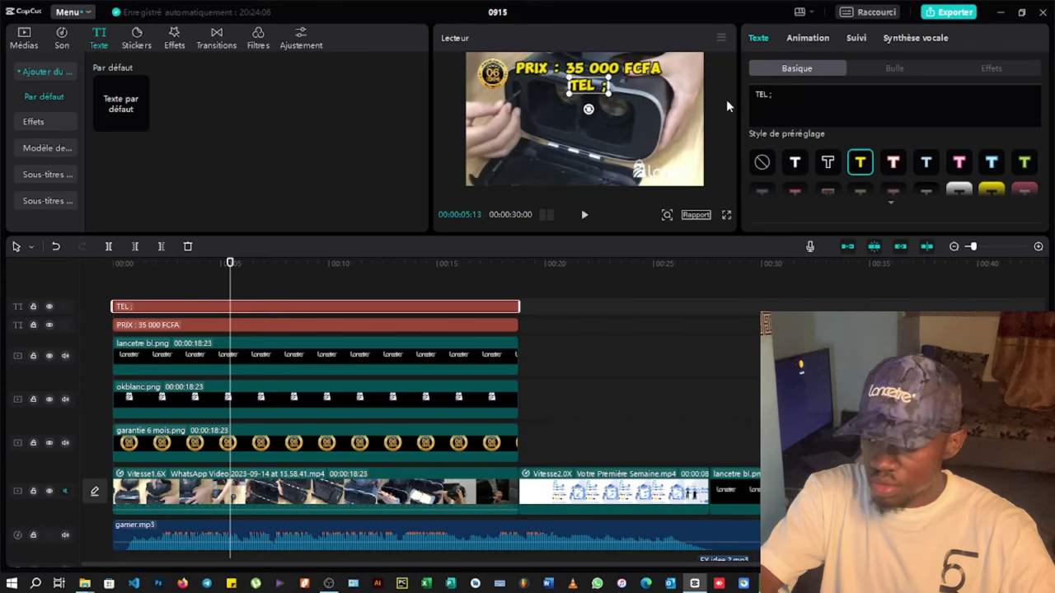
pyautogui.press('BackSpace')
pyautogui.press('BackSpace')
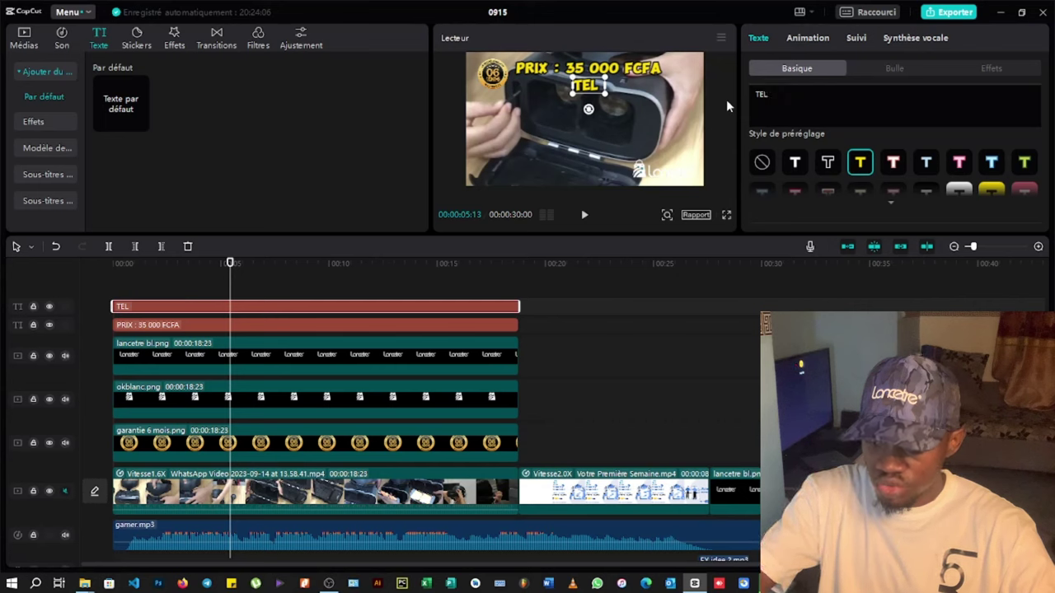
pyautogui.write(':')
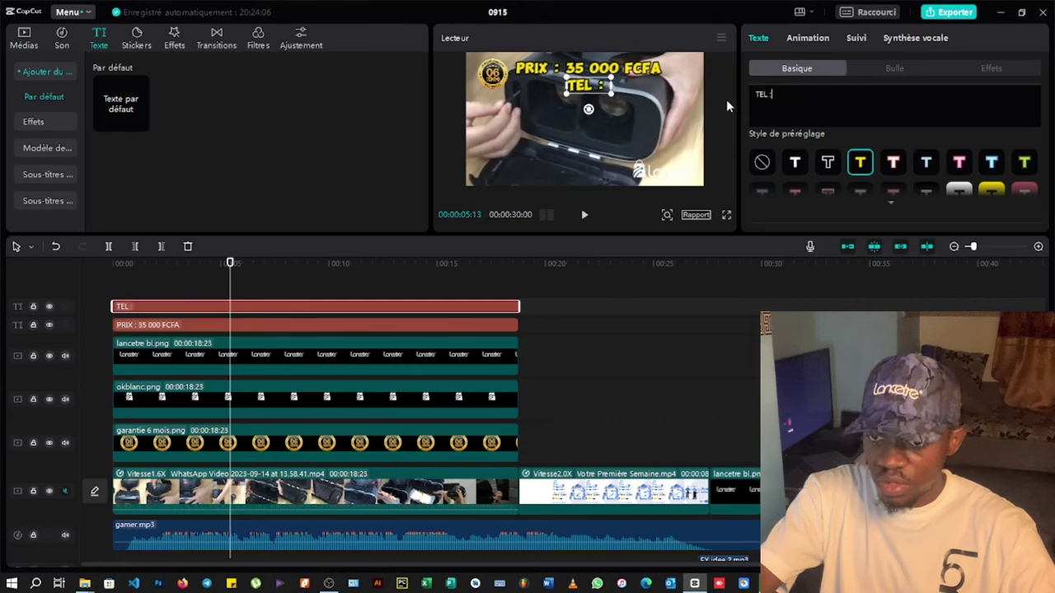
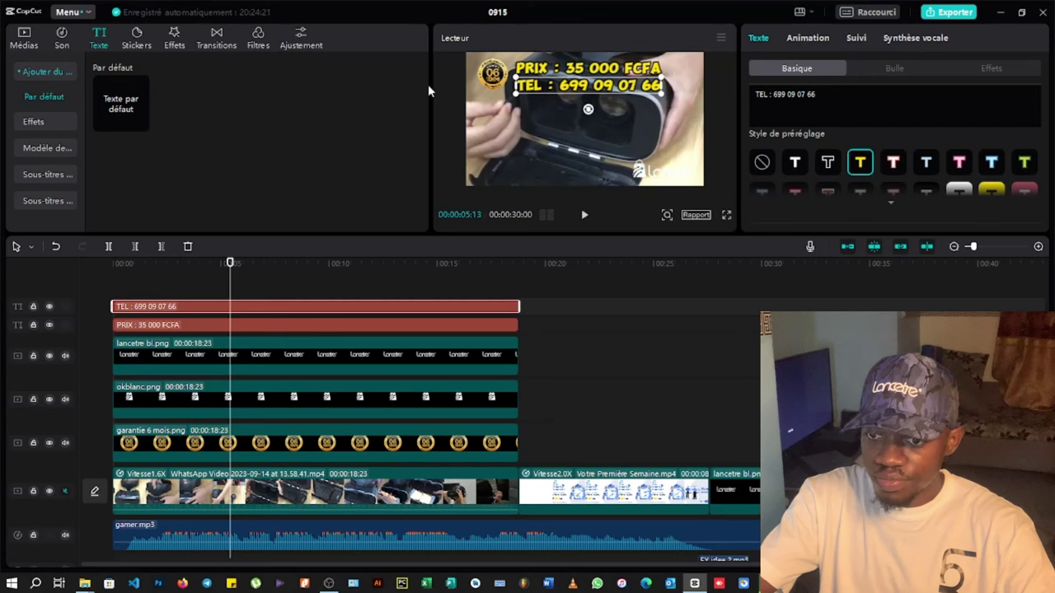
# Step: Give the TEL caption a plain white style, shrink it slightly, and return to 00:00
pyautogui.click(799, 161)
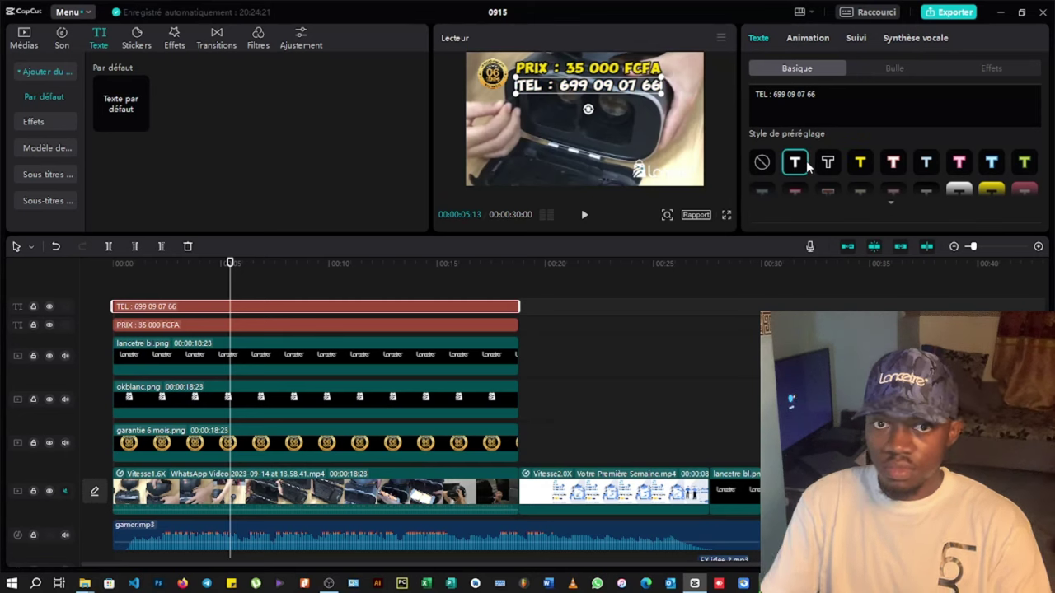
pyautogui.moveTo(666, 96); pyautogui.dragTo(656, 95)
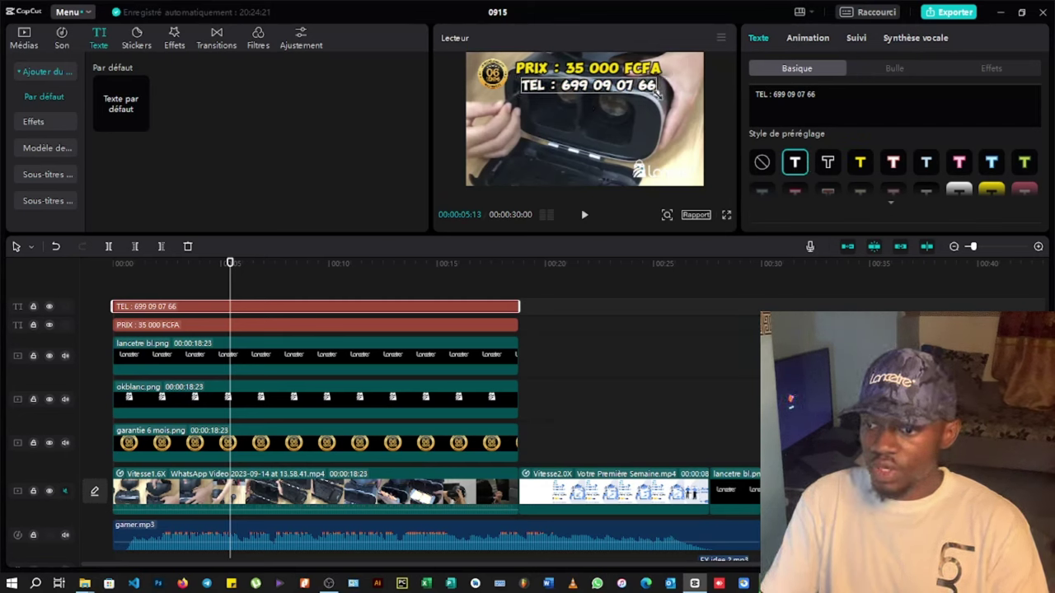
pyautogui.click(308, 265)
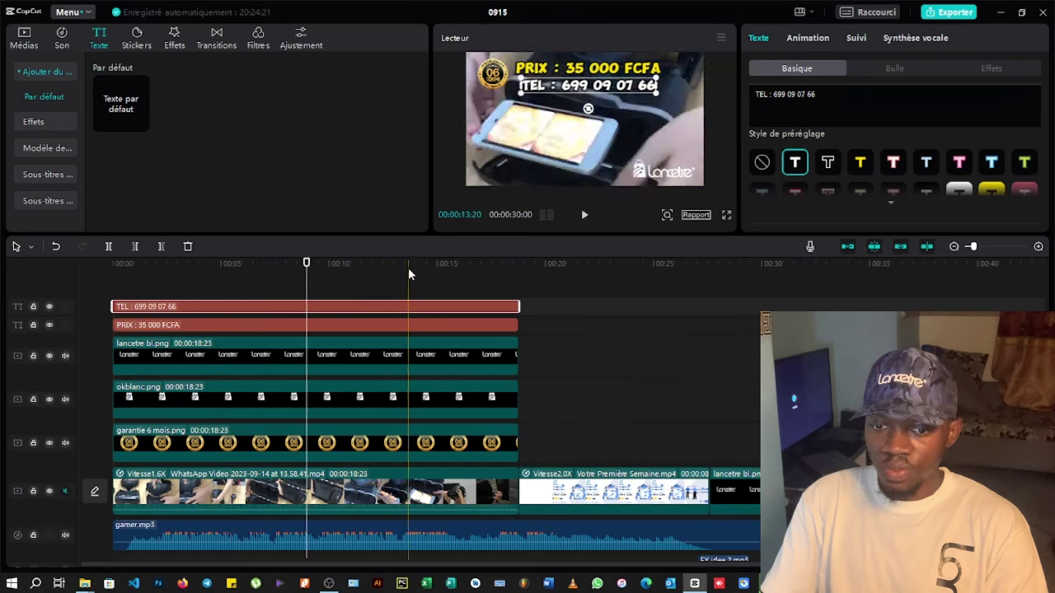
pyautogui.click(457, 270)
pyautogui.click(208, 268)
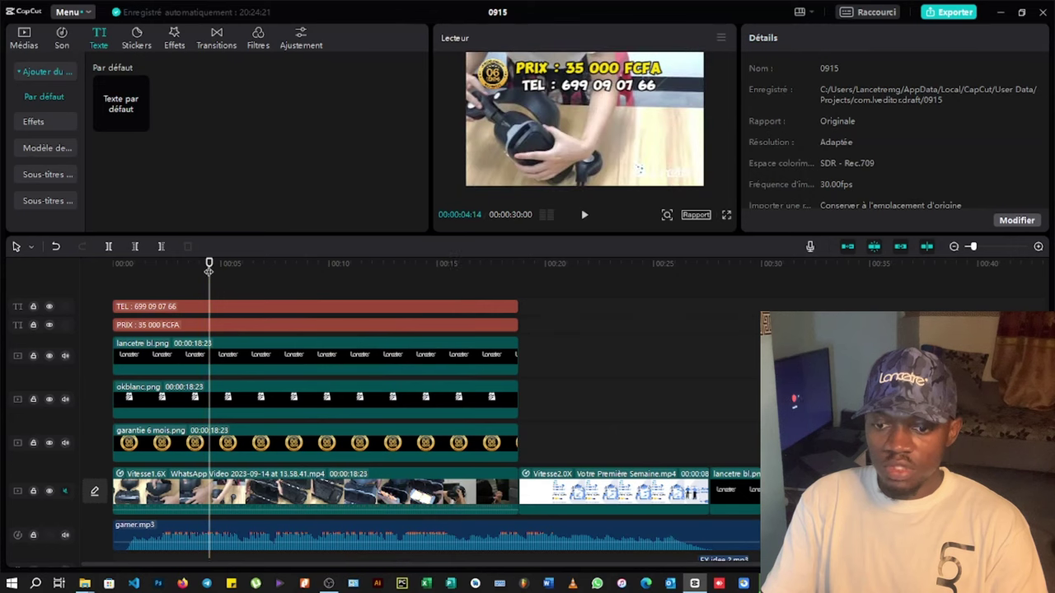
pyautogui.click(114, 264)
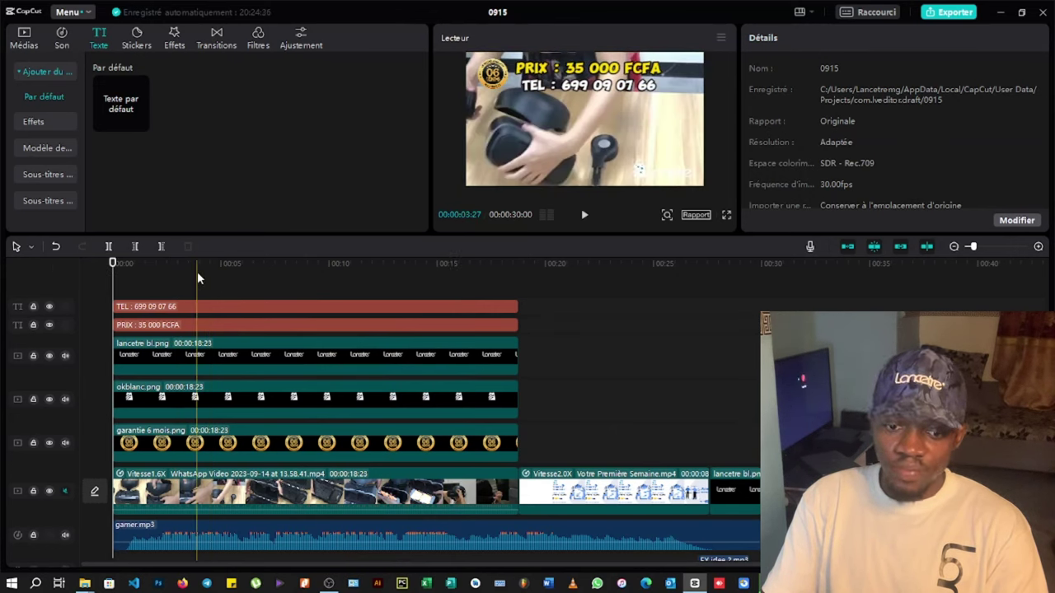
pyautogui.click(121, 103)
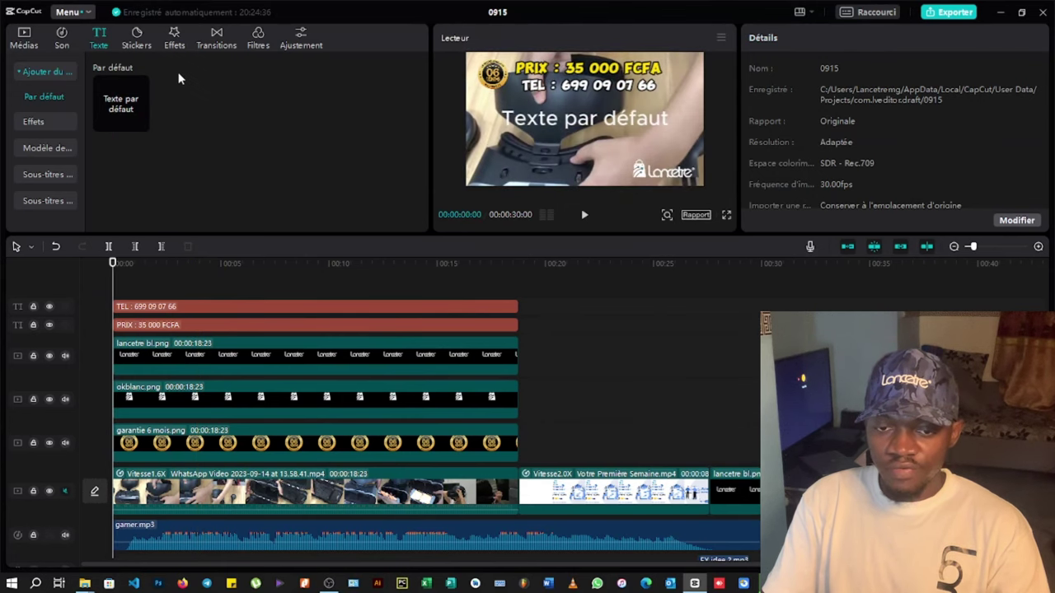
# Step: Add the Flash vibrant effect stretched across the product clips and play it back
pyautogui.click(173, 41)
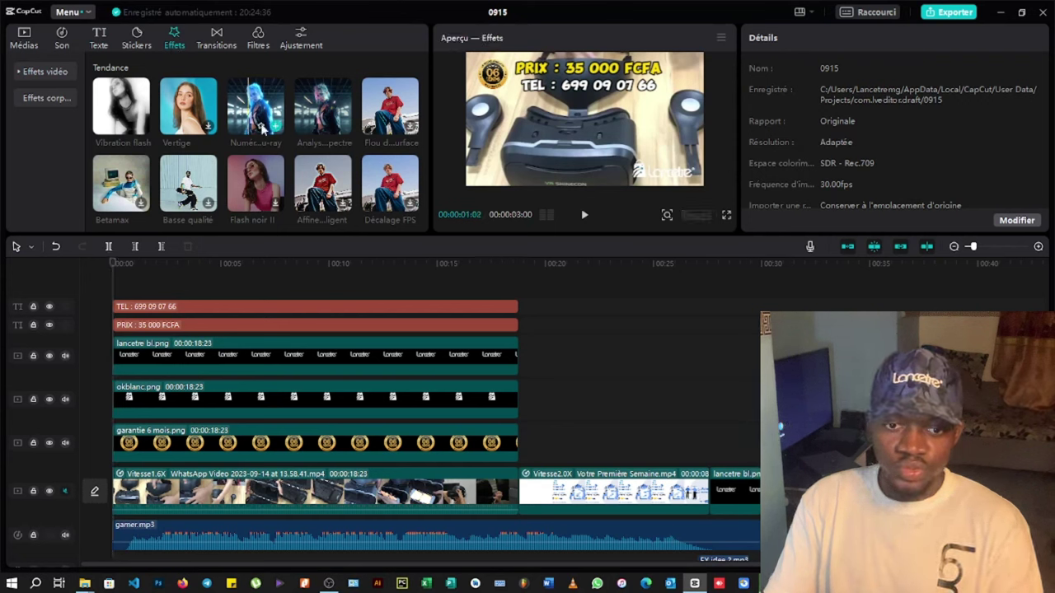
pyautogui.scroll(-5, 329, 144)
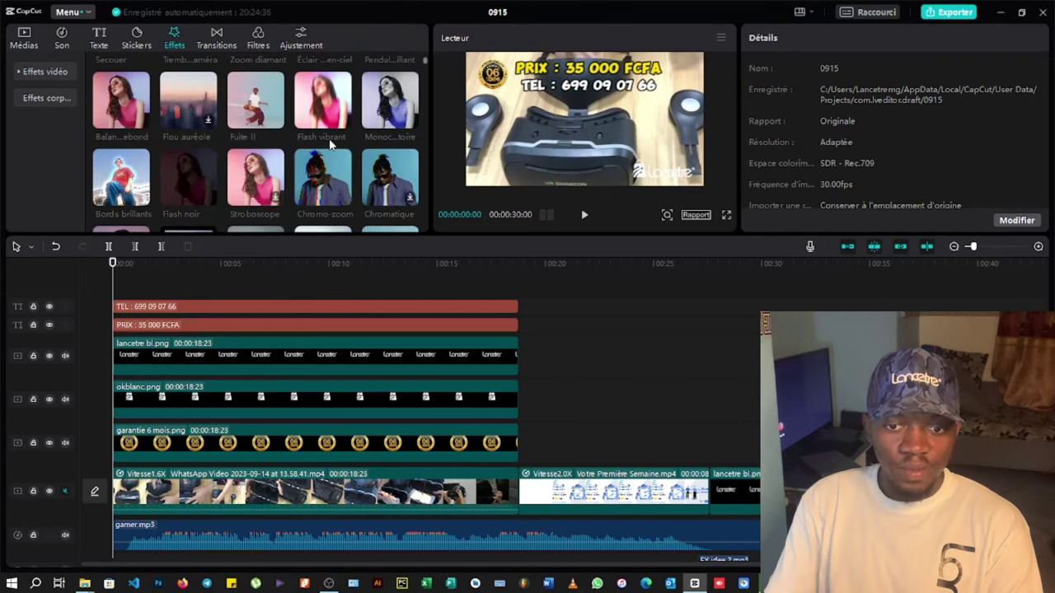
pyautogui.click(323, 122)
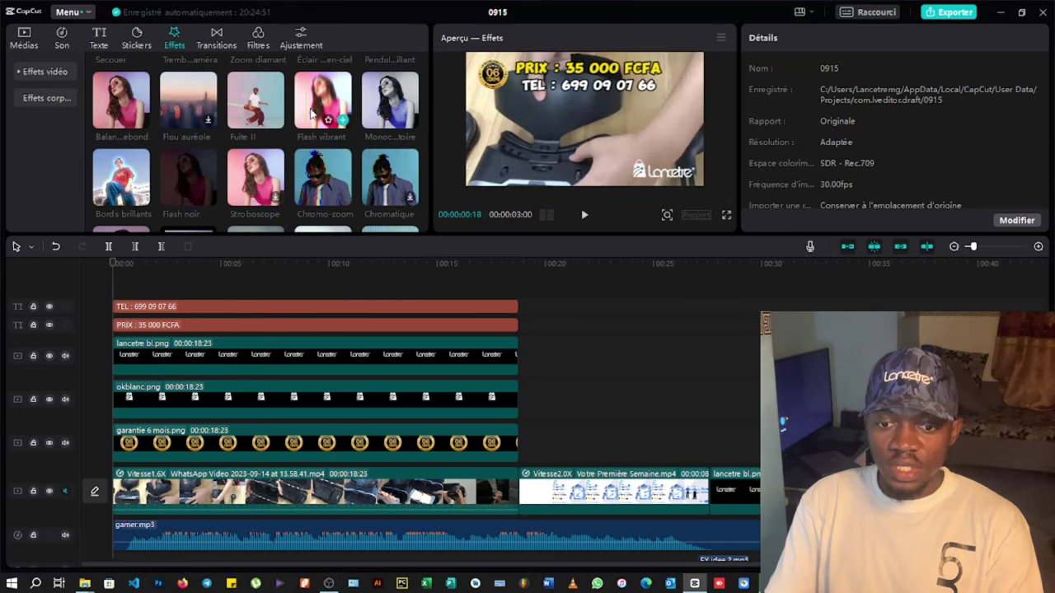
pyautogui.click(342, 121)
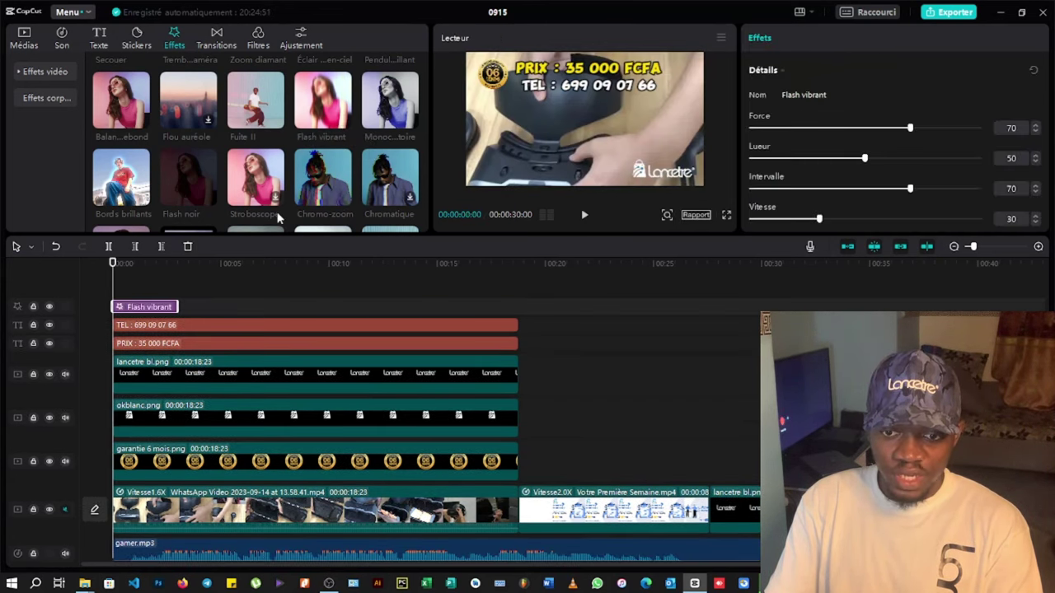
pyautogui.moveTo(173, 307); pyautogui.dragTo(515, 313)
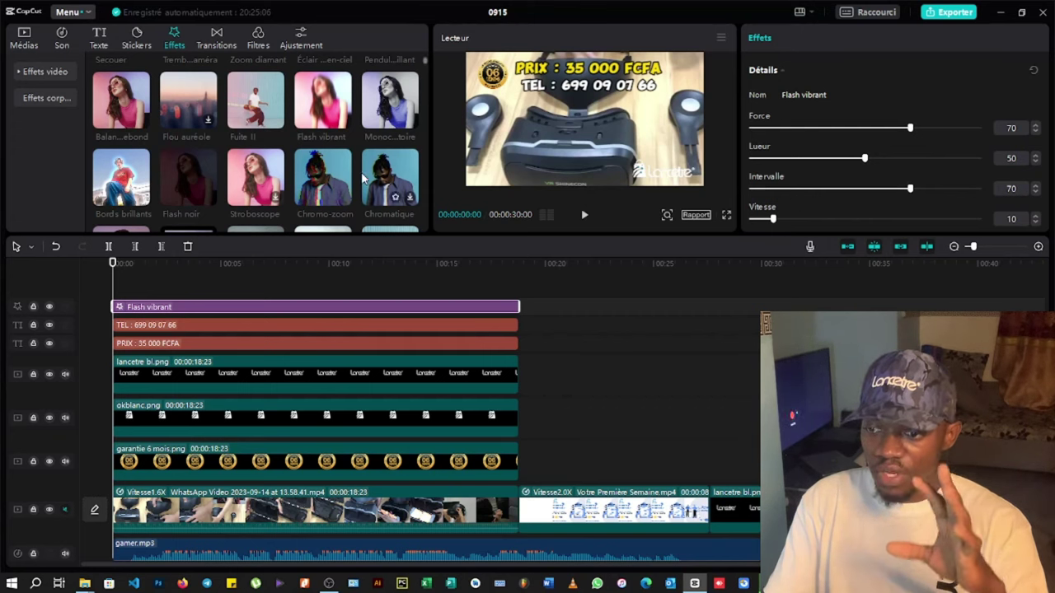
pyautogui.click(583, 217)
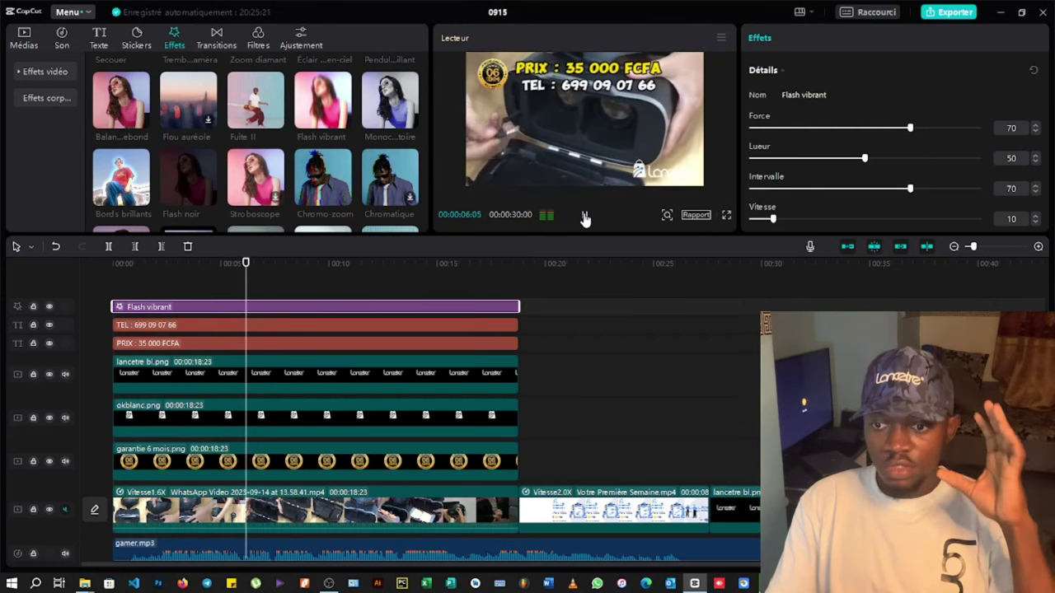
pyautogui.click(585, 215)
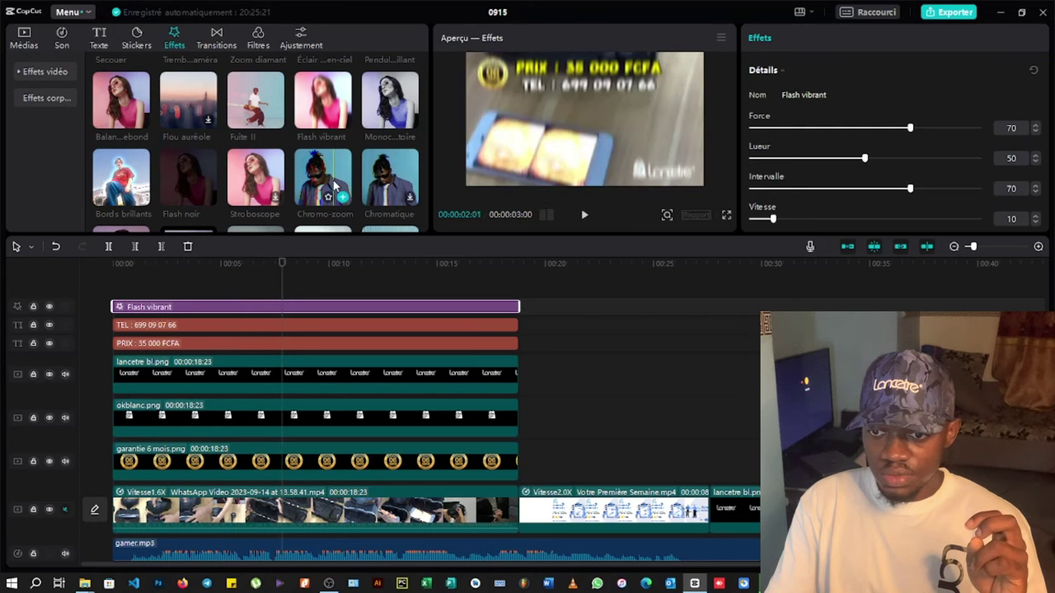
pyautogui.scroll(2, 330, 149)
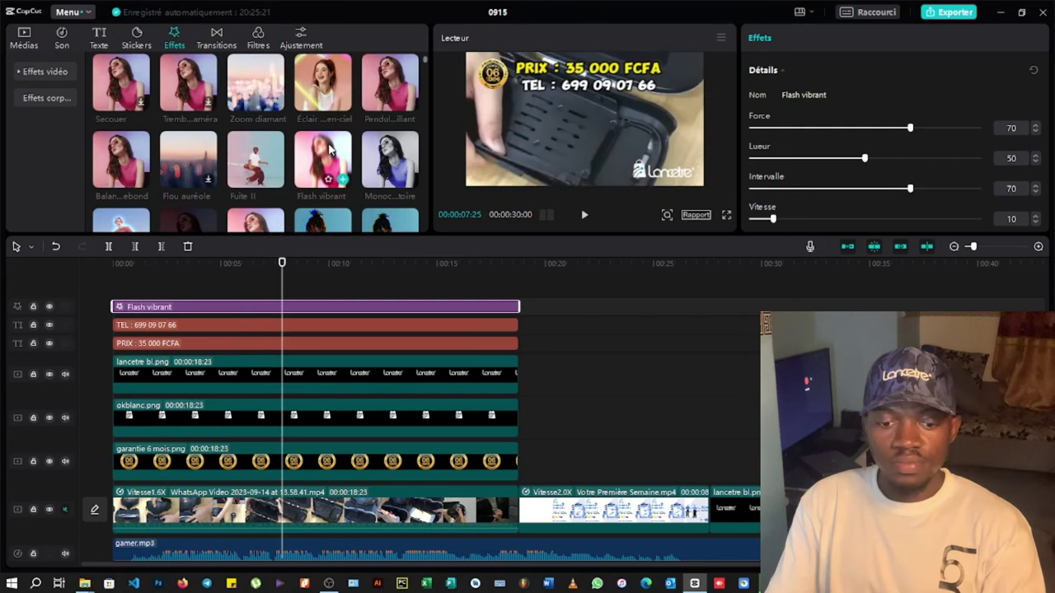
# Step: Add the Éclair arc-en-ciel effect at 00:00, then trim its start to about 00:10
pyautogui.click(342, 102)
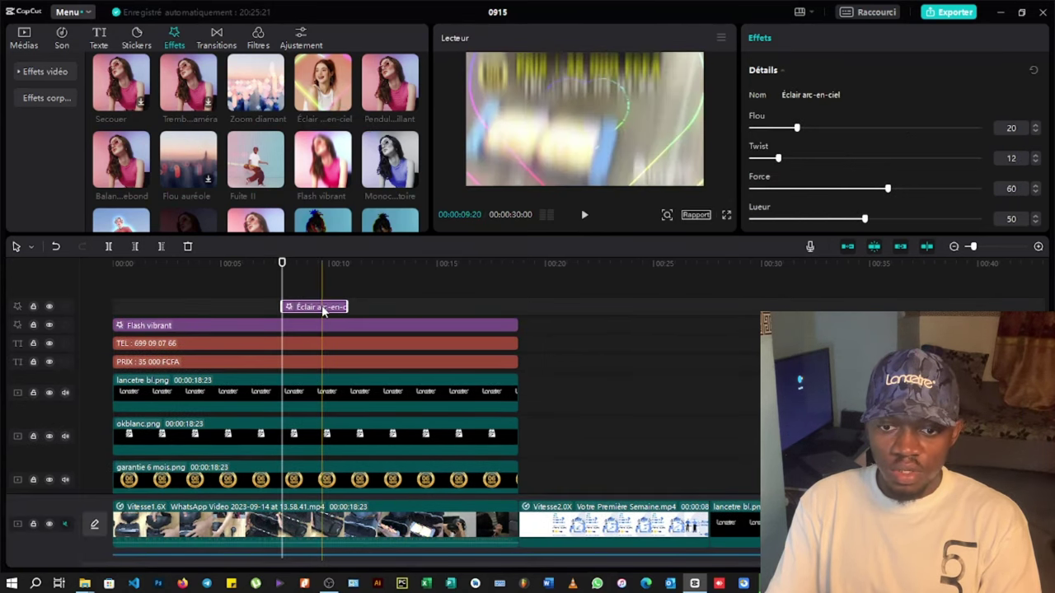
pyautogui.moveTo(322, 306)
pyautogui.mouseDown()
pyautogui.moveTo(151, 307)
pyautogui.moveTo(508, 314)
pyautogui.mouseUp()
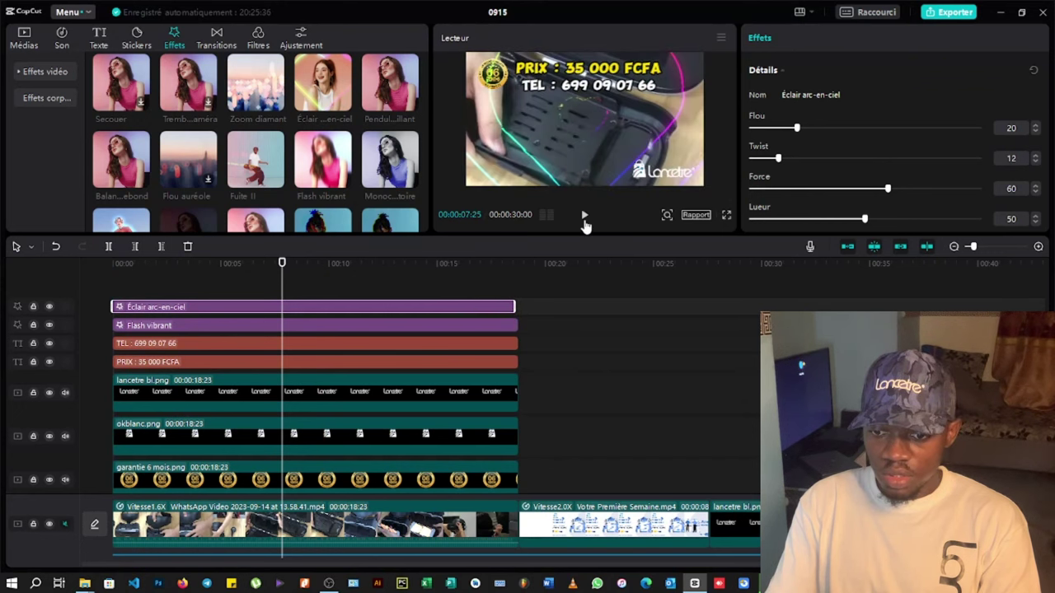
pyautogui.click(585, 218)
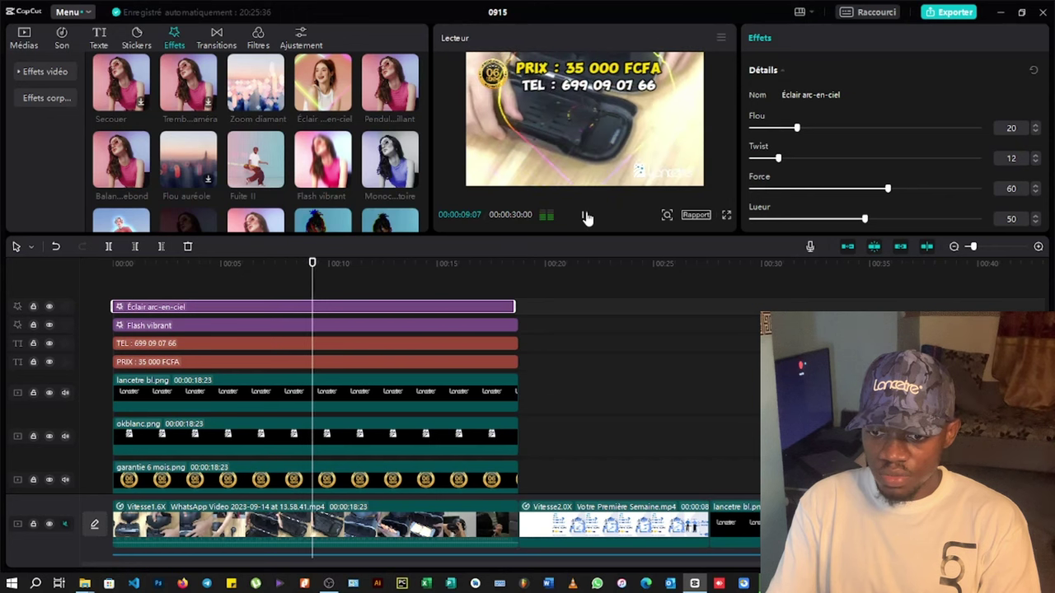
pyautogui.click(584, 217)
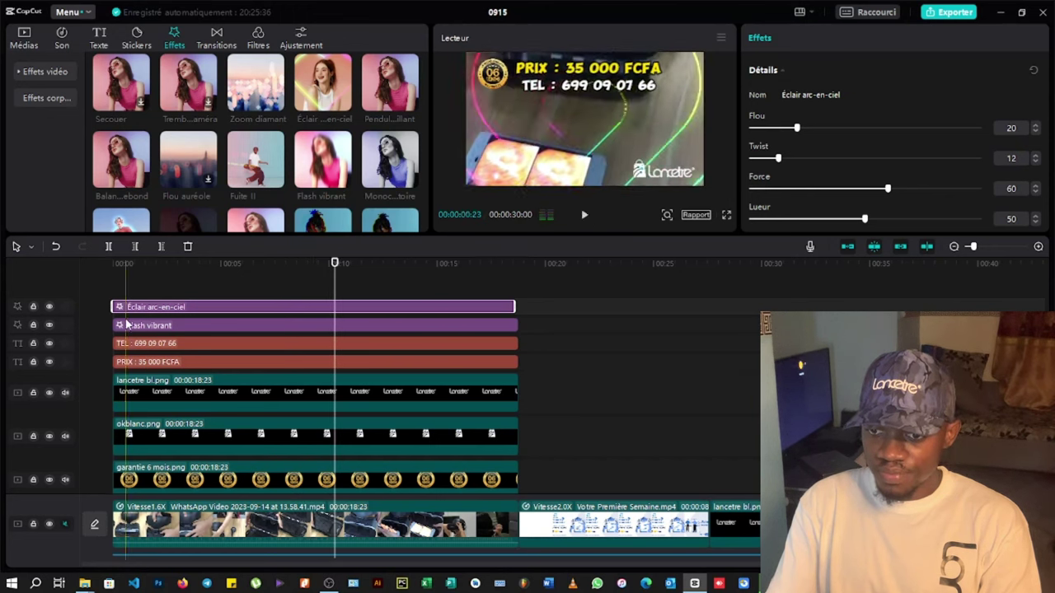
pyautogui.moveTo(113, 307); pyautogui.dragTo(335, 307)
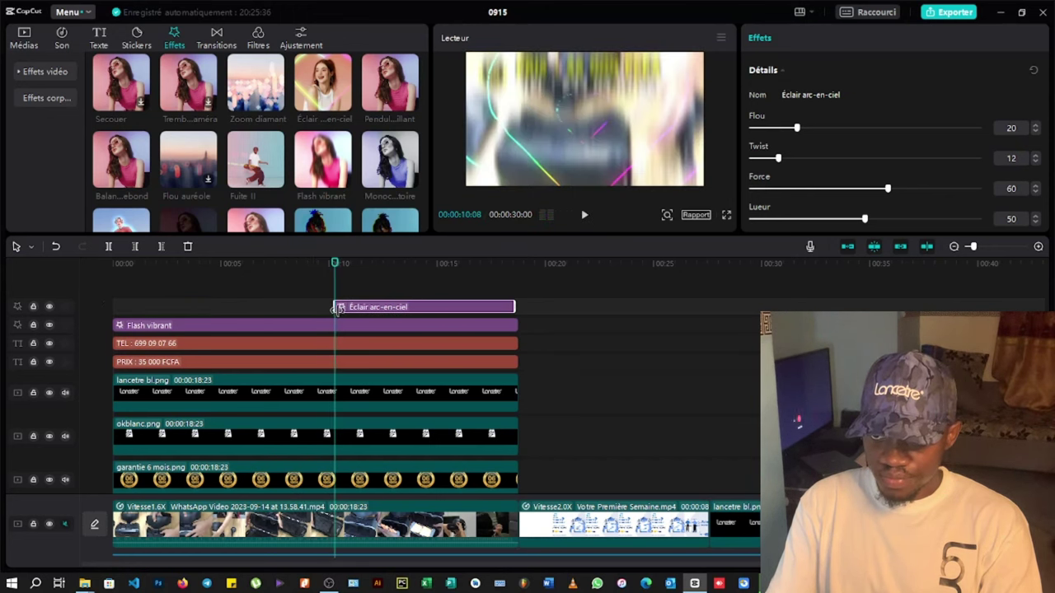
# Step: Shorten the Éclair arc-en-ciel effect to a brief burst and preview it
pyautogui.moveTo(515, 307); pyautogui.dragTo(375, 307)
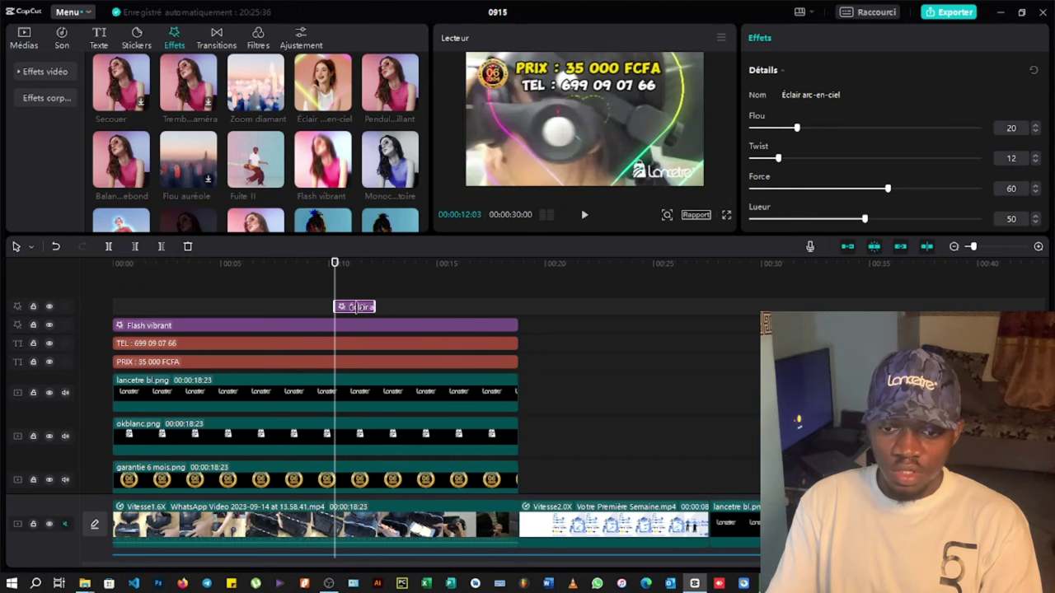
pyautogui.moveTo(332, 263); pyautogui.dragTo(318, 263)
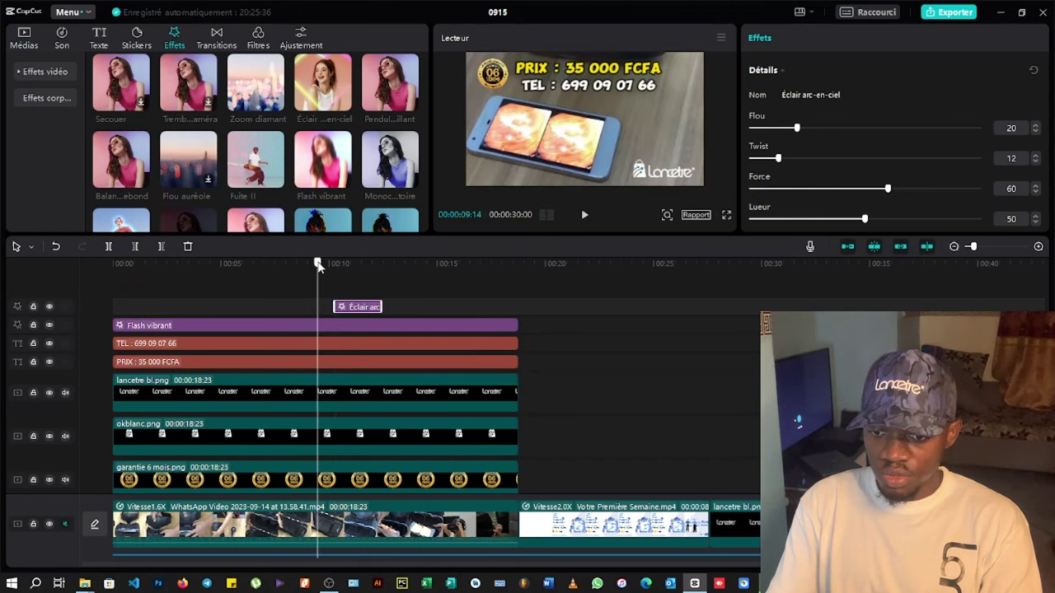
pyautogui.click(586, 215)
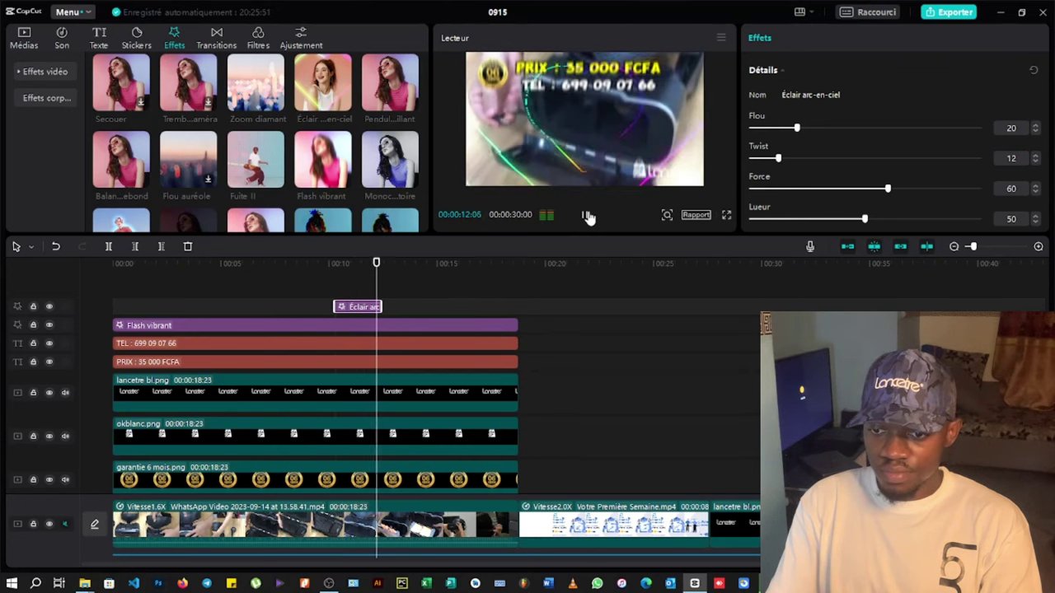
pyautogui.click(585, 216)
# Step: Review playback from about 8 seconds and the closing clip near 26 seconds
pyautogui.scroll(-1, 360, 381)
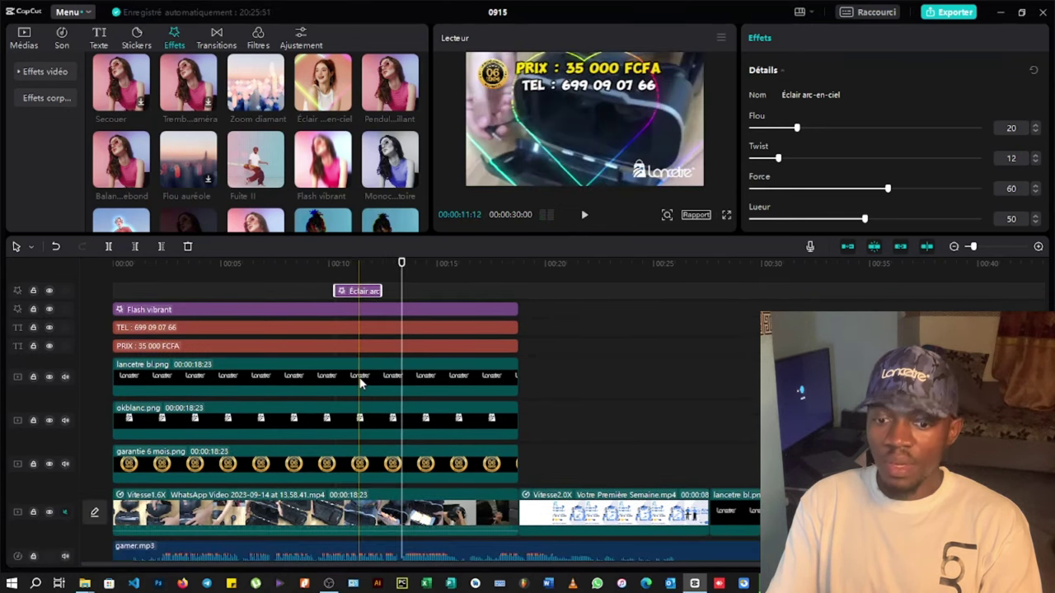
pyautogui.scroll(-1, 284, 384)
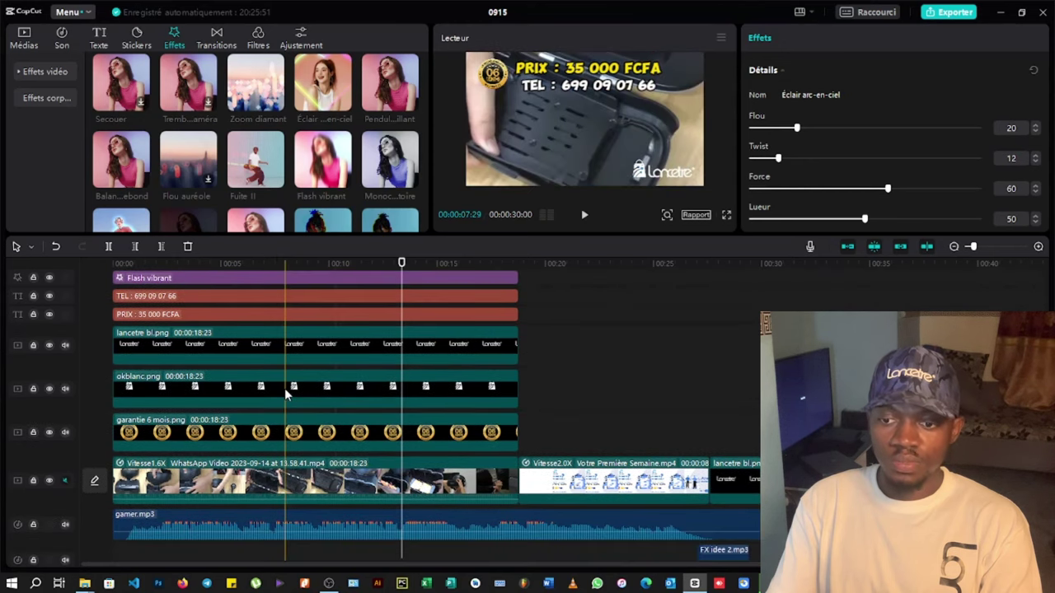
pyautogui.click(304, 264)
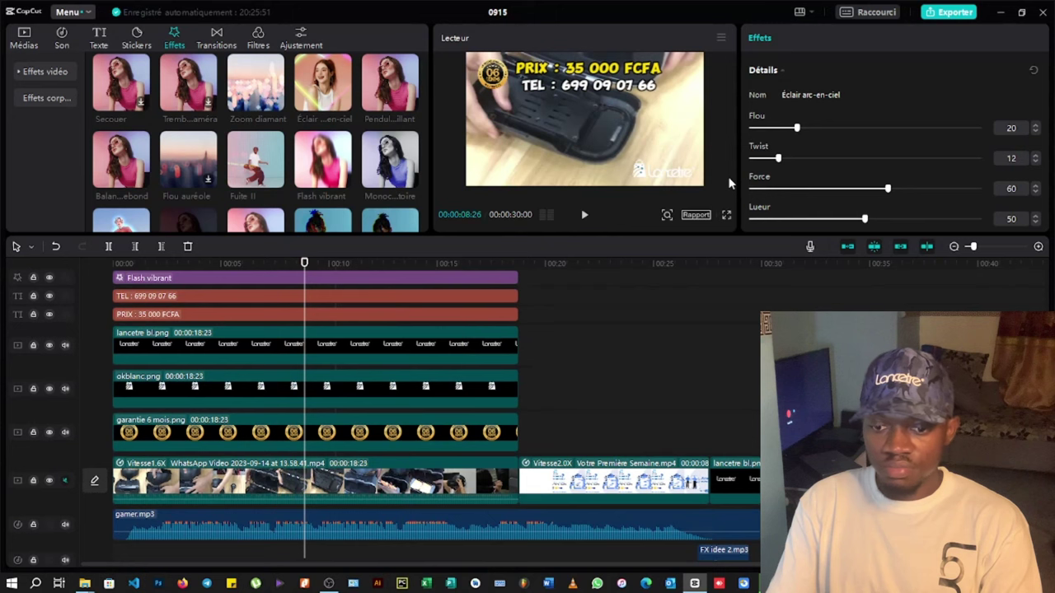
pyautogui.scroll(-1, 669, 305)
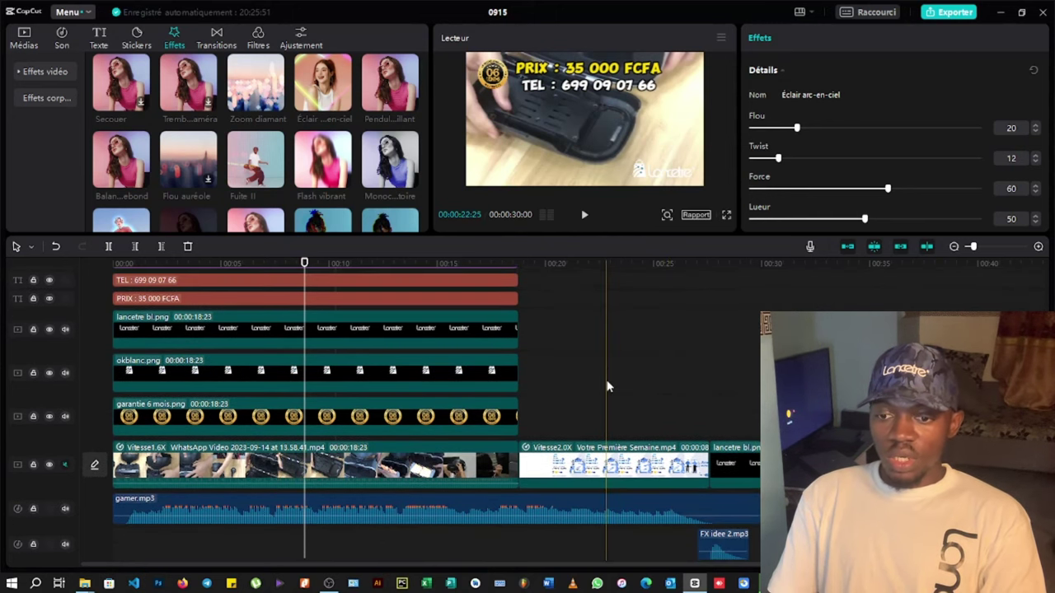
pyautogui.click(697, 278)
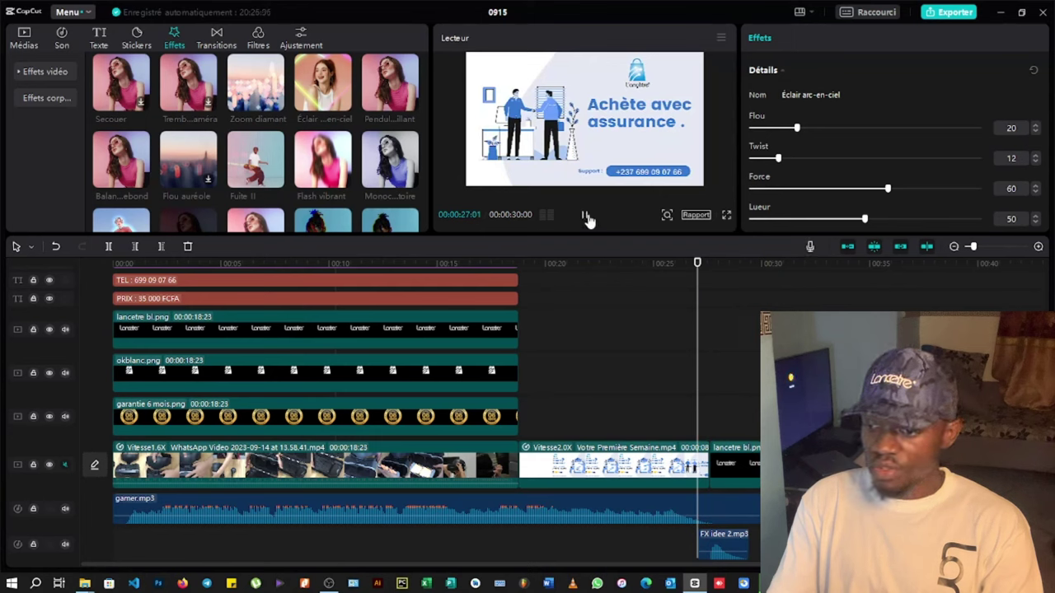
pyautogui.click(585, 217)
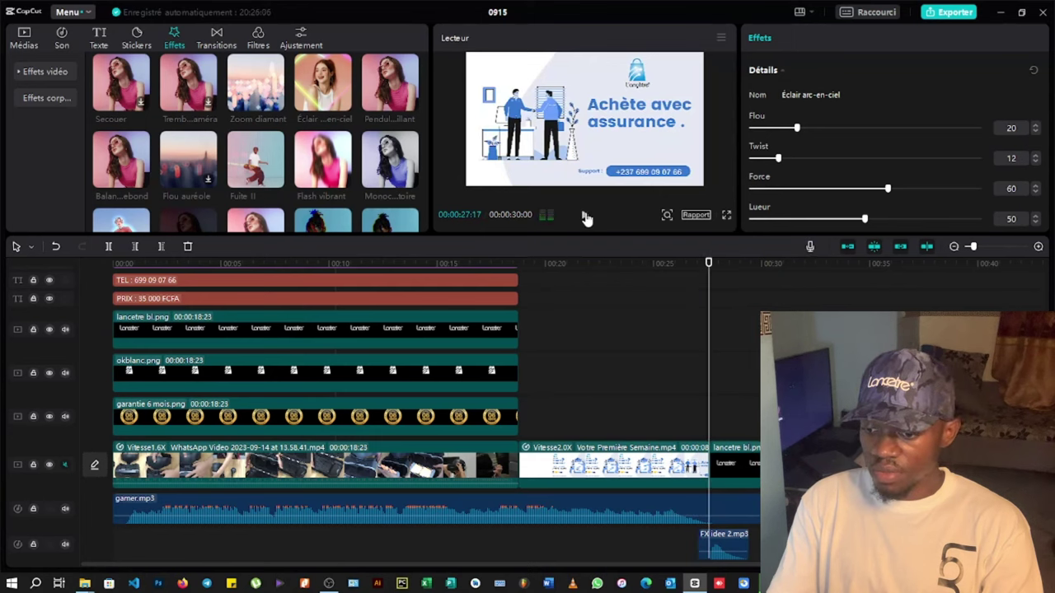
pyautogui.click(698, 267)
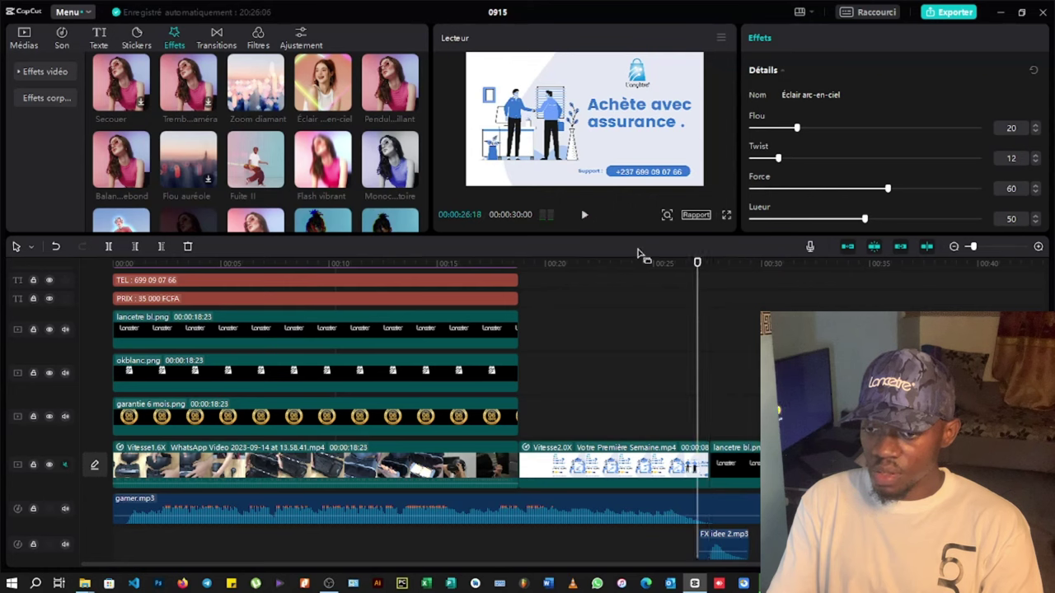
pyautogui.click(585, 219)
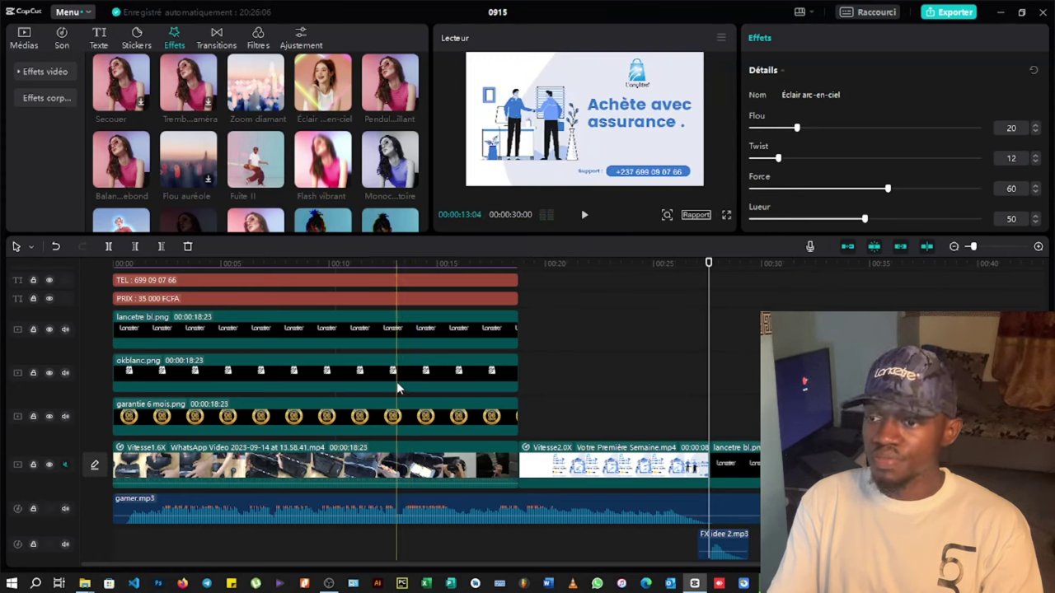
# Step: Undo and redo until the Flash vibrant and Éclair arc-en-ciel effects are restored
pyautogui.hotkey('ctrl', 'z')
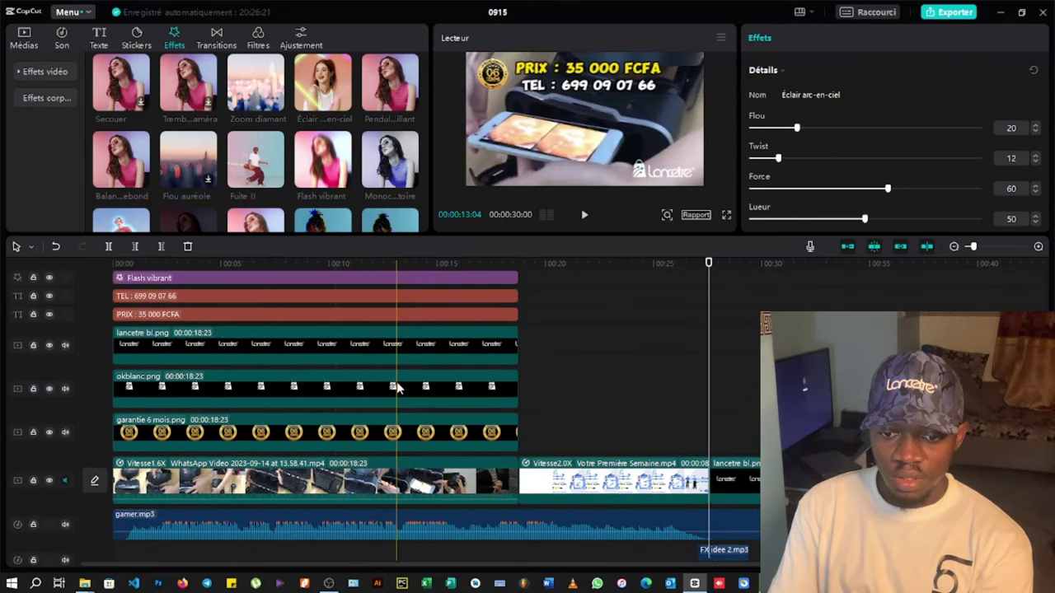
pyautogui.hotkey('ctrl', 'z')
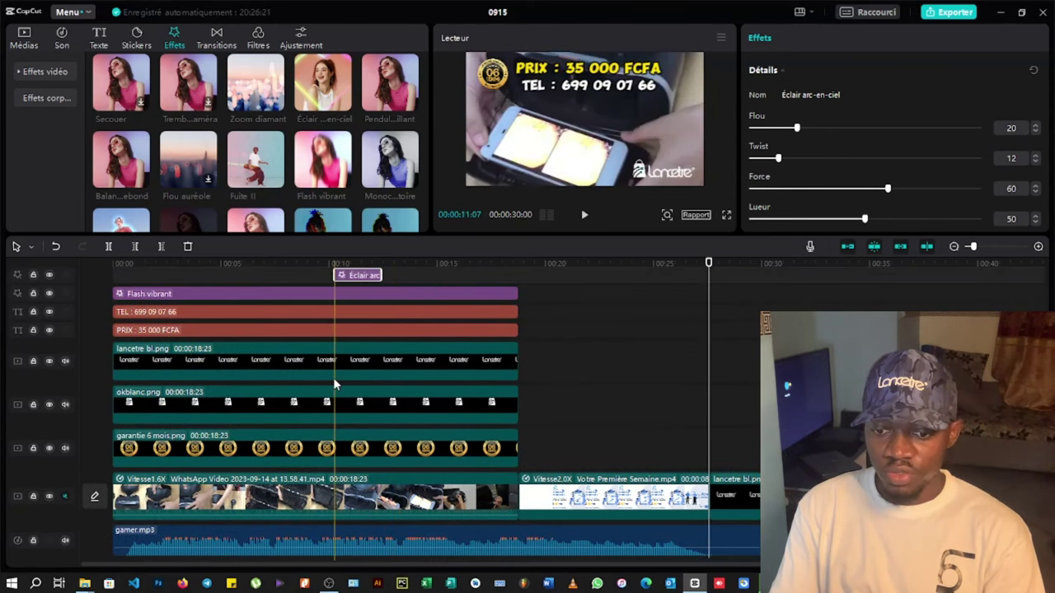
pyautogui.hotkey('ctrl', 'z')
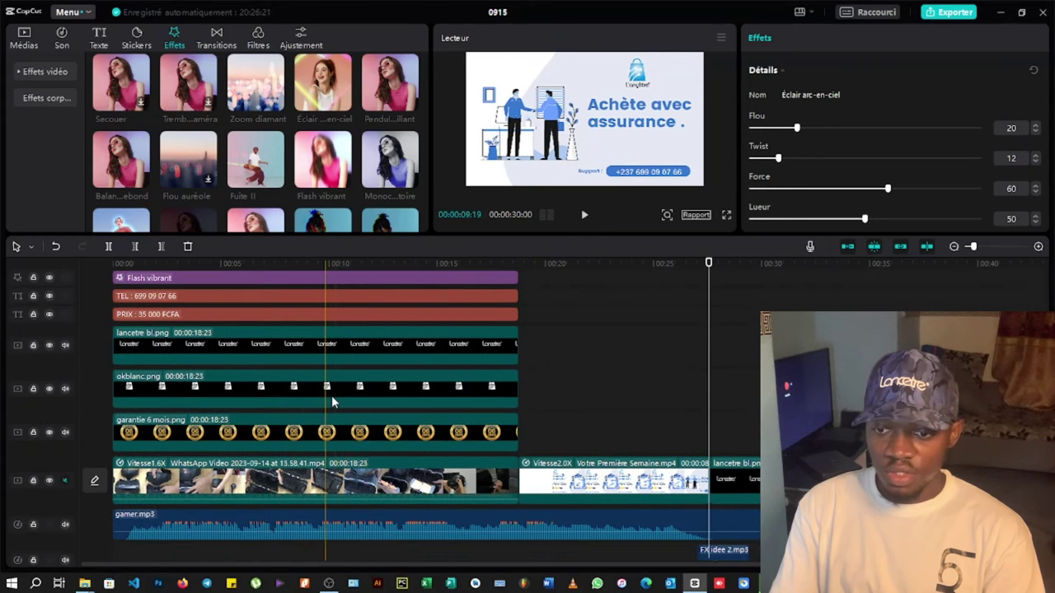
pyautogui.hotkey('ctrl', 'z')
pyautogui.hotkey('ctrl', 'shift', 'z')
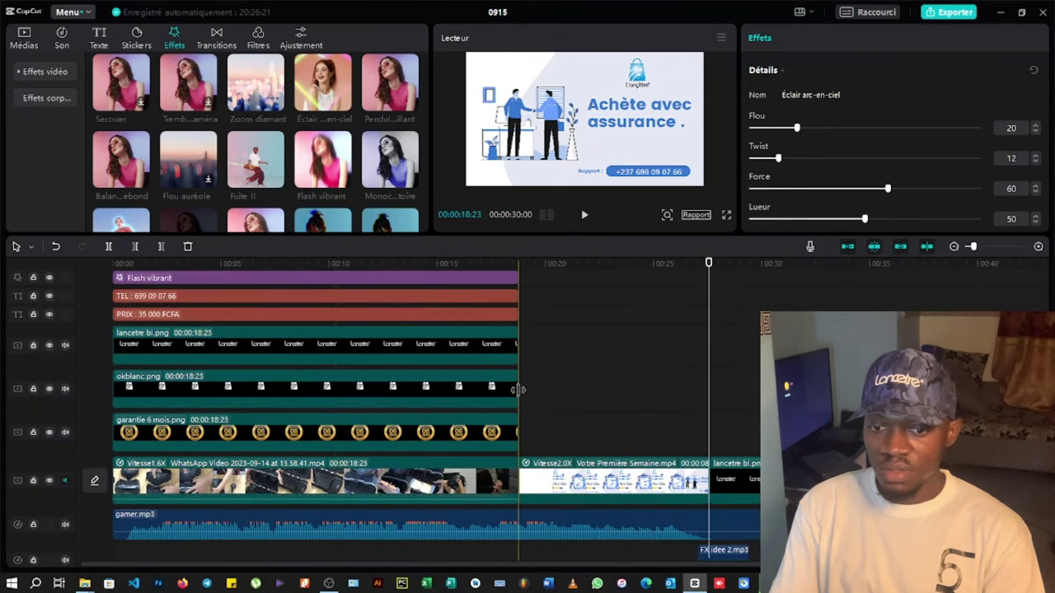
pyautogui.hotkey('ctrl', 'z')
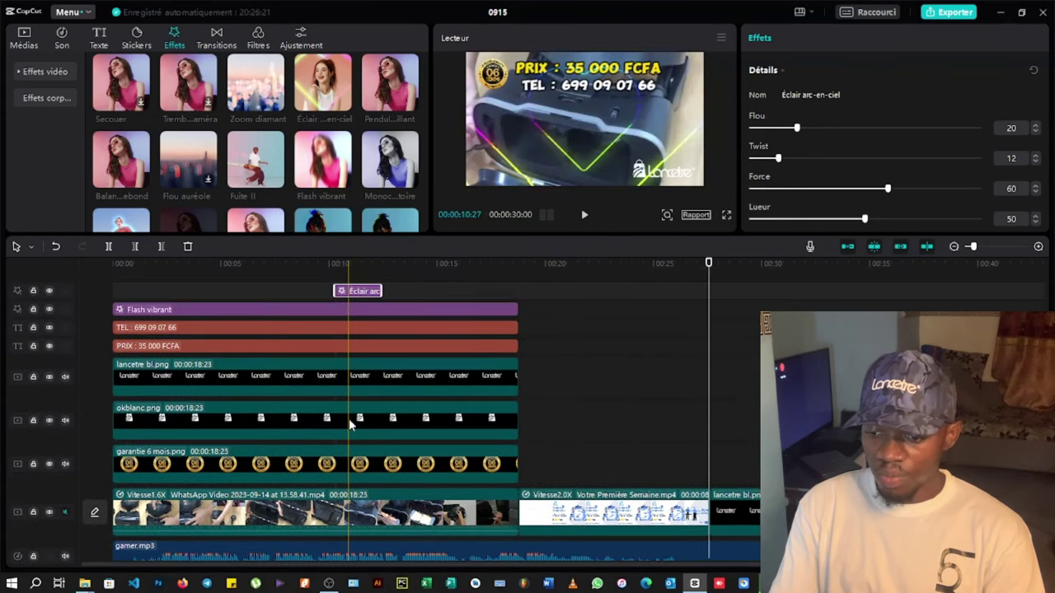
# Step: Lock the rainbow lightning, PRIX text, main video, gamer.mp3 and FX audio tracks
pyautogui.click(33, 291)
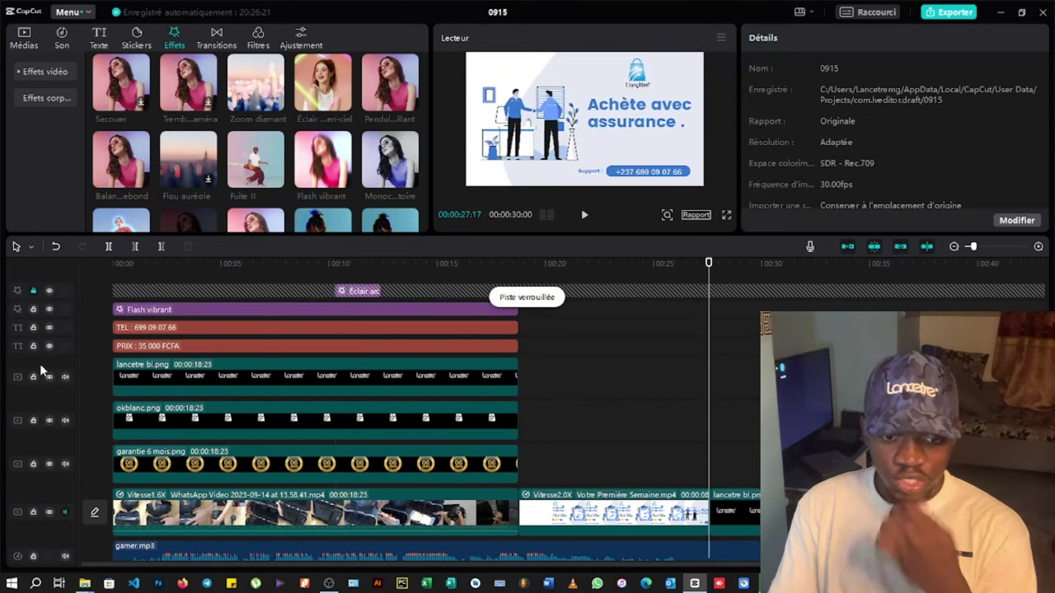
pyautogui.click(32, 346)
pyautogui.scroll(-3, 25, 429)
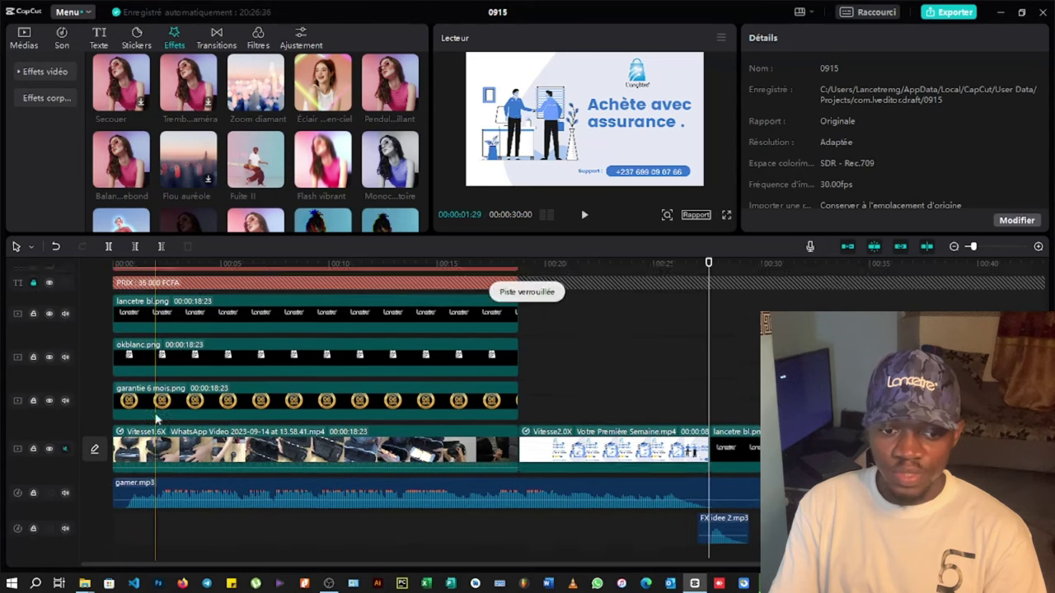
pyautogui.click(33, 433)
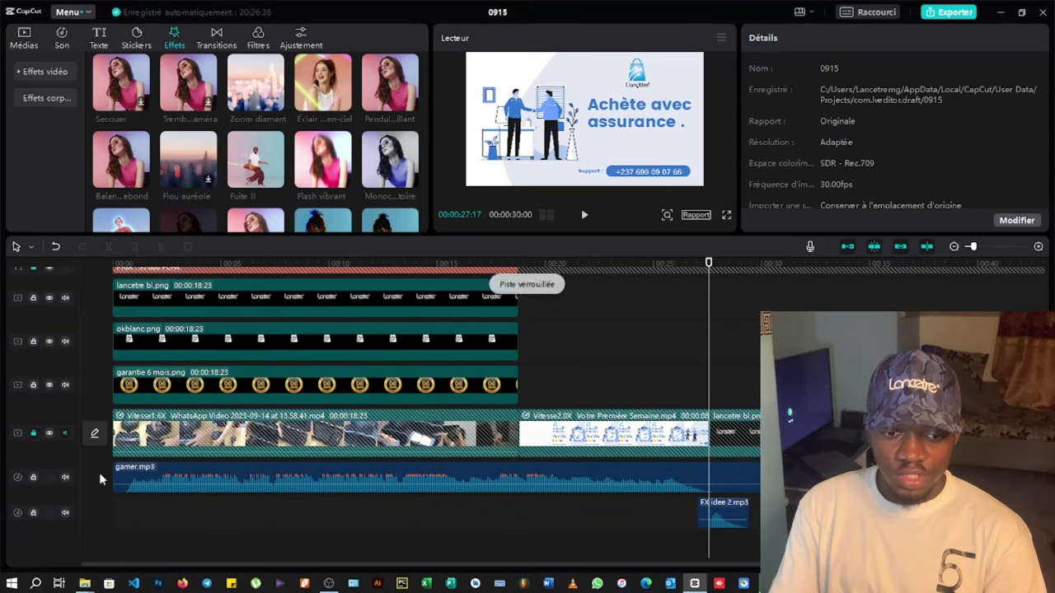
pyautogui.click(33, 478)
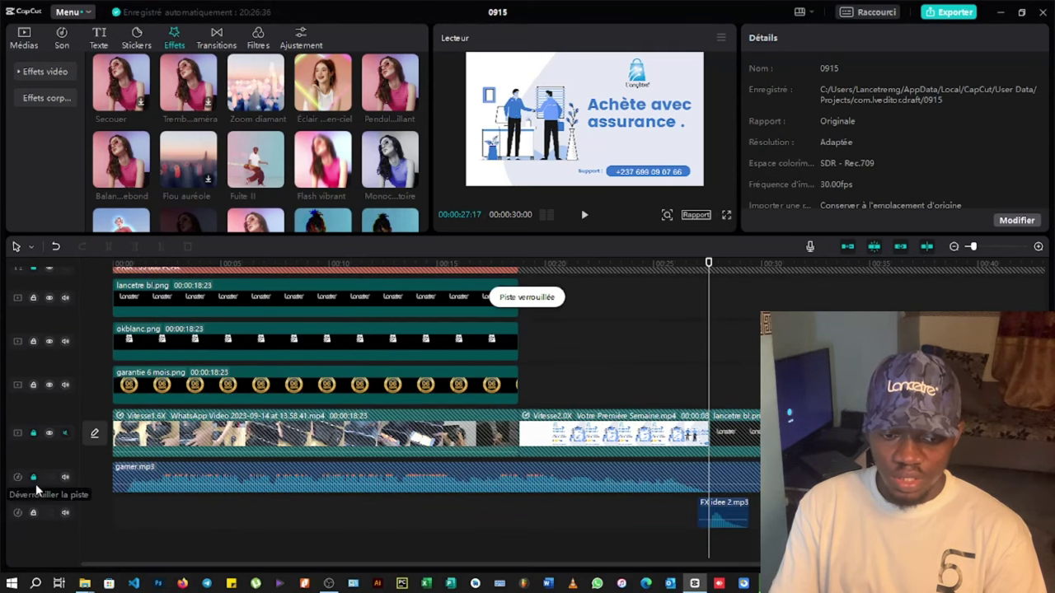
pyautogui.click(33, 513)
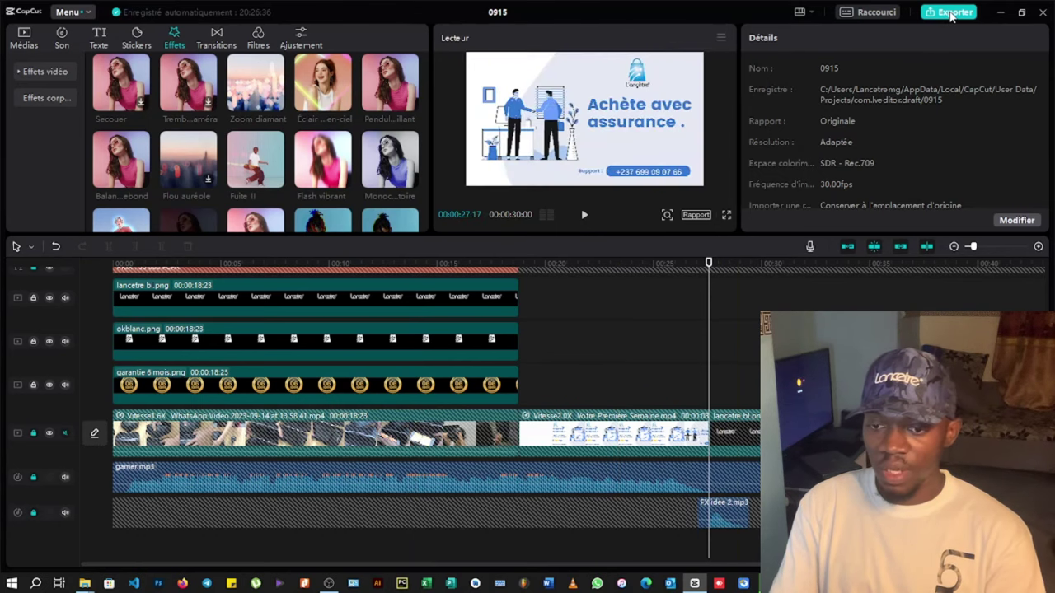
# Step: In export settings, compare 1080P and 480P file sizes, then keep 720P resolution
pyautogui.click(952, 14)
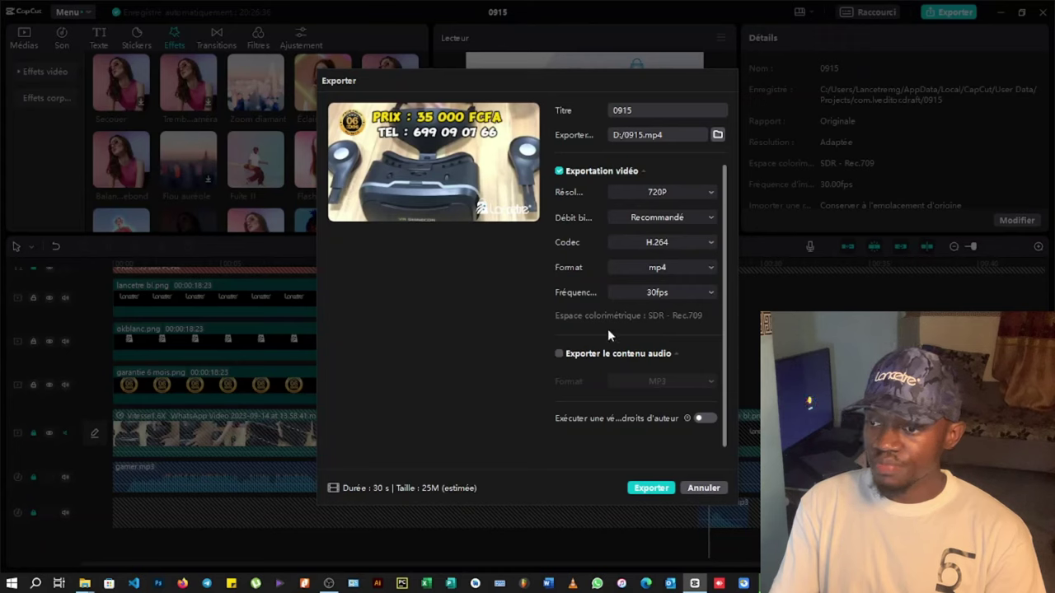
pyautogui.click(712, 193)
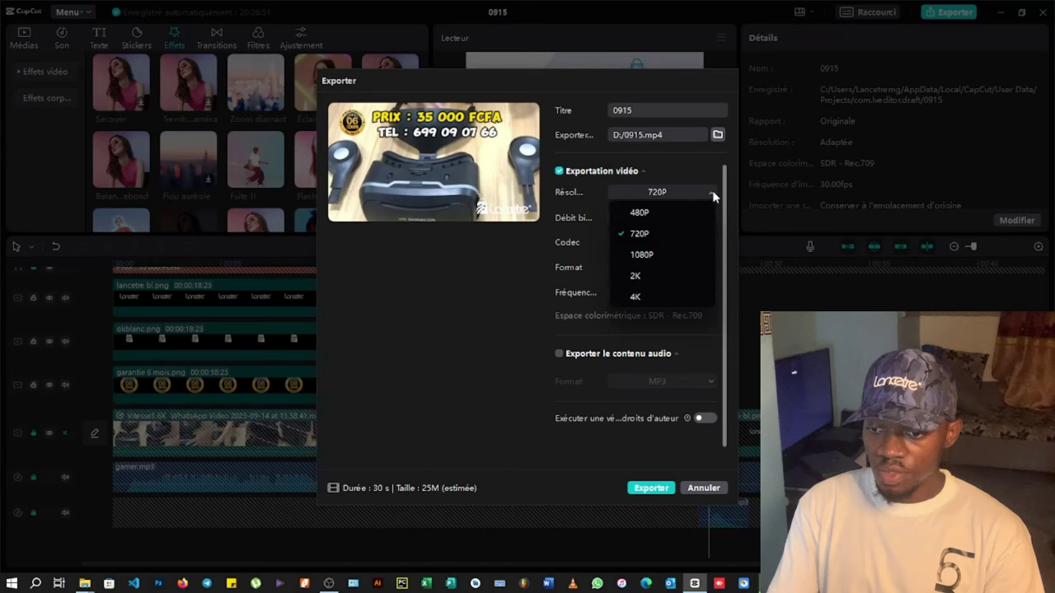
pyautogui.click(640, 254)
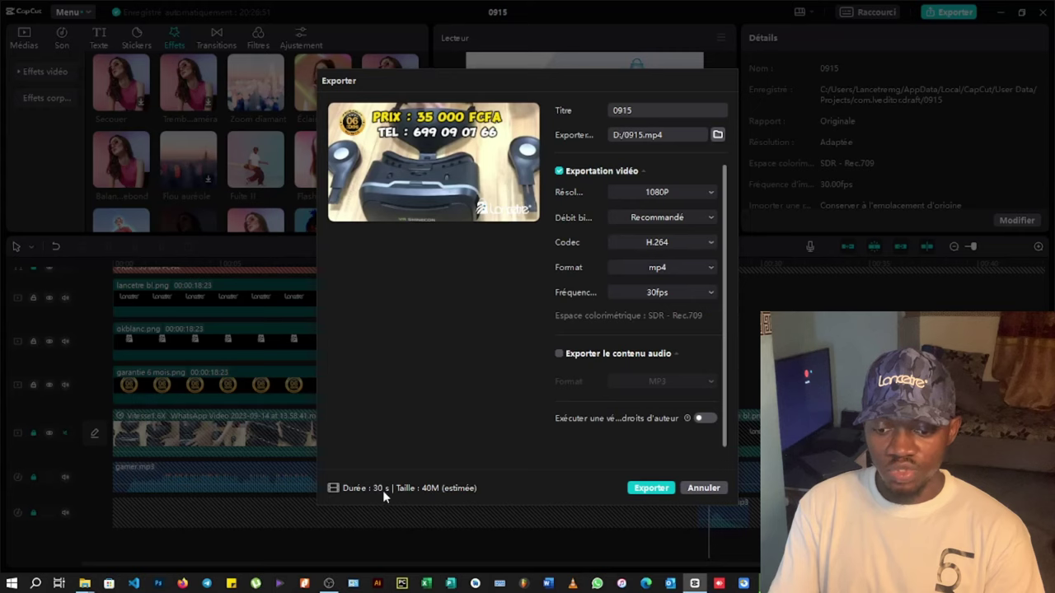
pyautogui.click(708, 192)
pyautogui.click(637, 236)
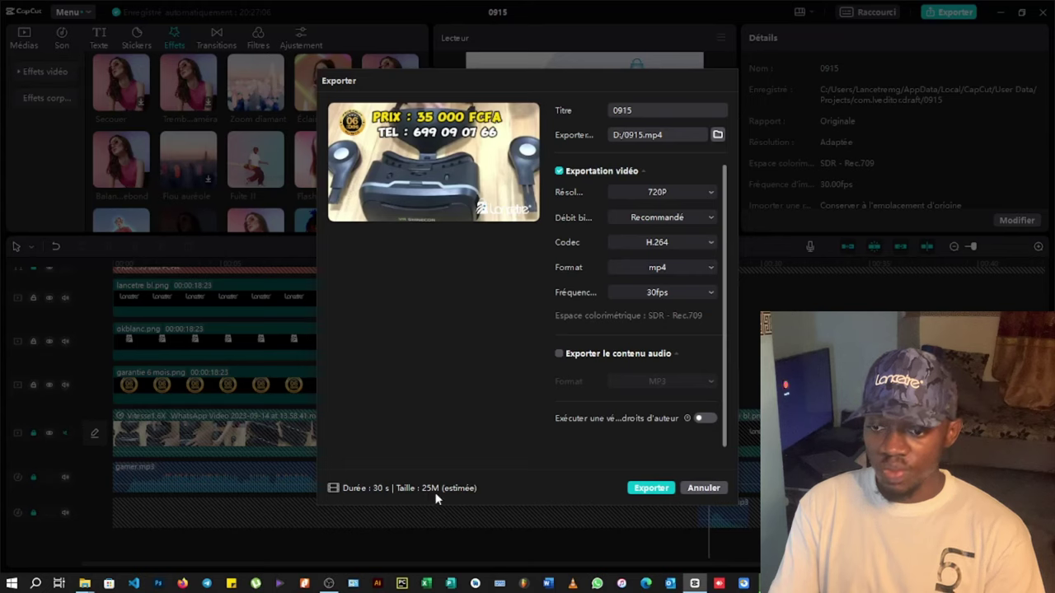
pyautogui.click(699, 196)
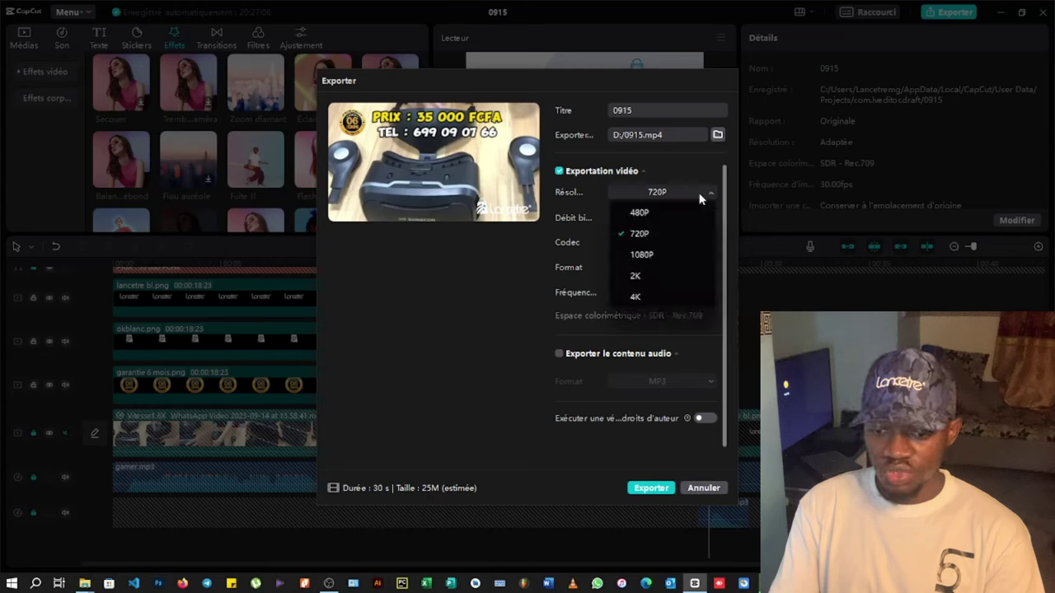
pyautogui.click(649, 213)
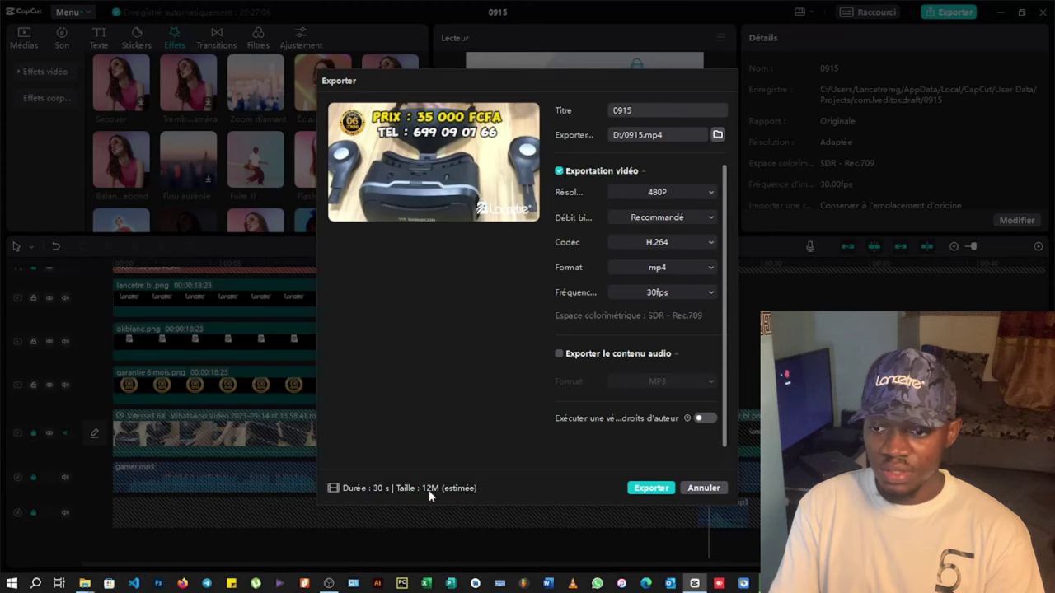
pyautogui.click(702, 194)
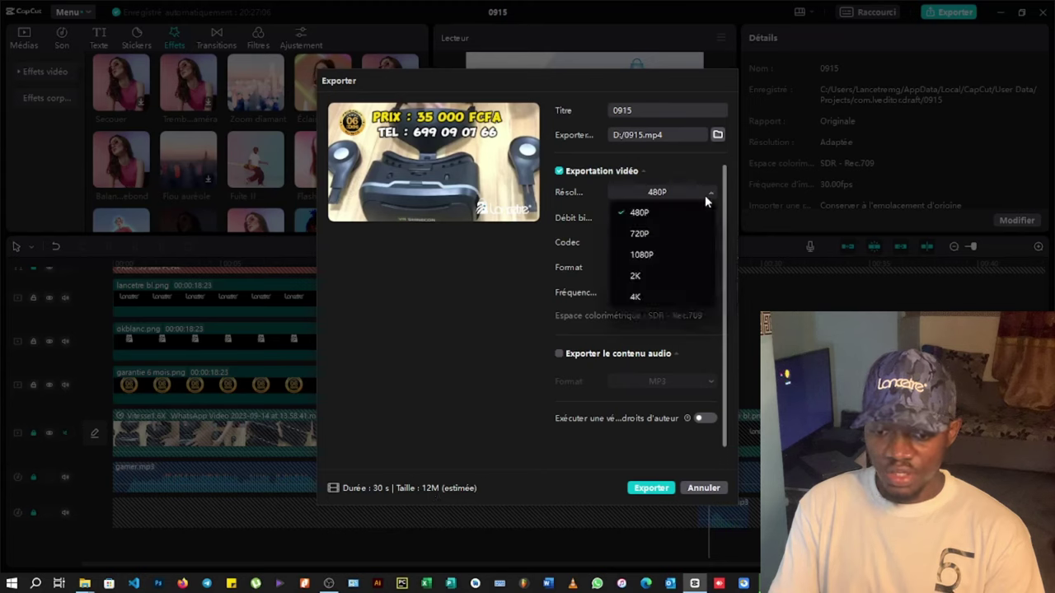
pyautogui.click(674, 231)
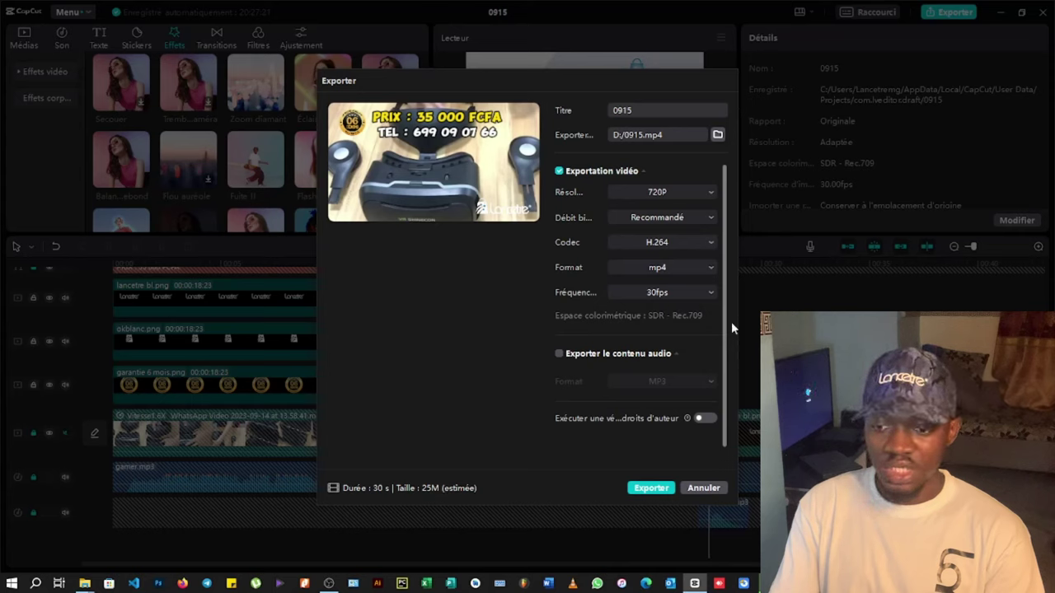
pyautogui.click(701, 244)
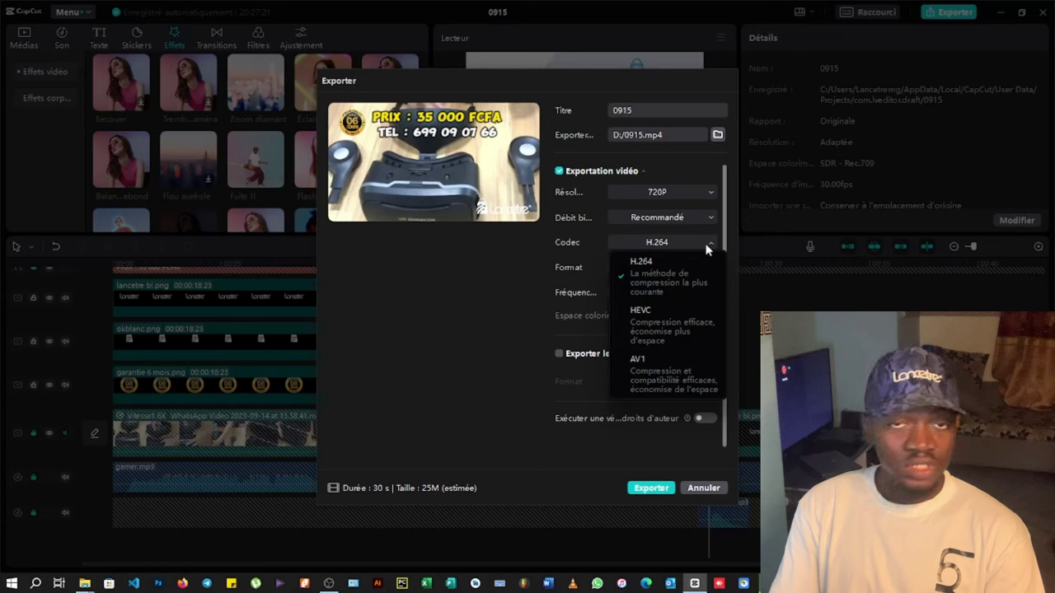
# Step: Keep the H.264 codec and mp4 format, and set the frame rate to 60fps
pyautogui.click(706, 249)
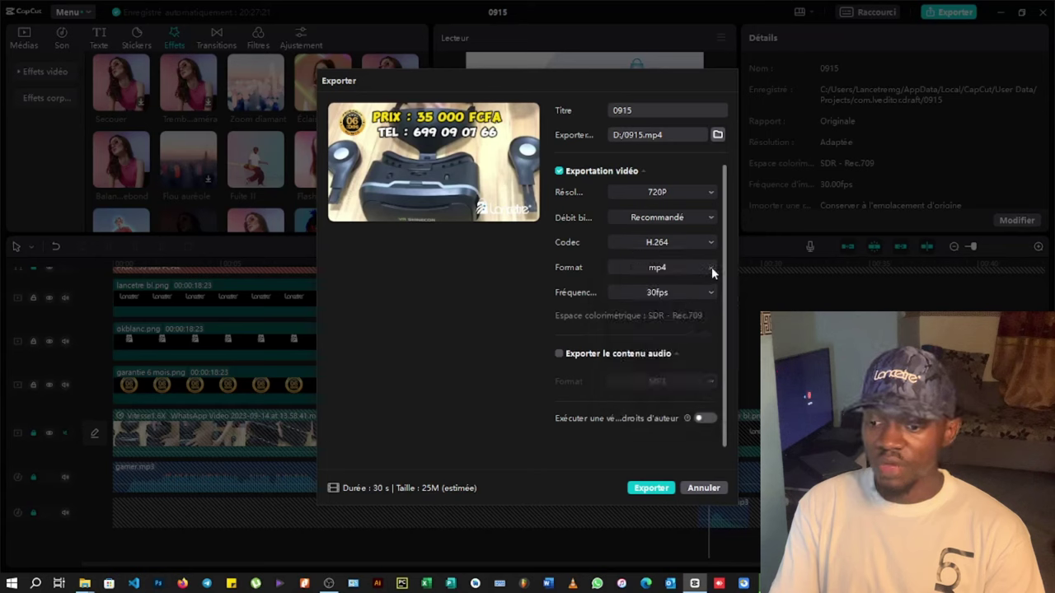
pyautogui.click(712, 272)
pyautogui.click(711, 267)
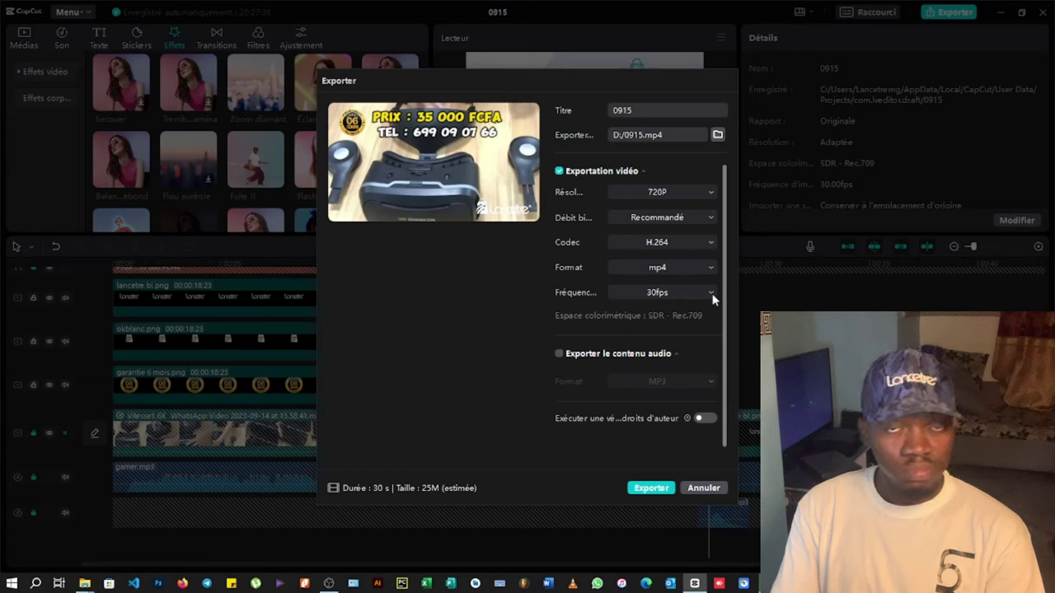
pyautogui.click(711, 293)
pyautogui.click(684, 397)
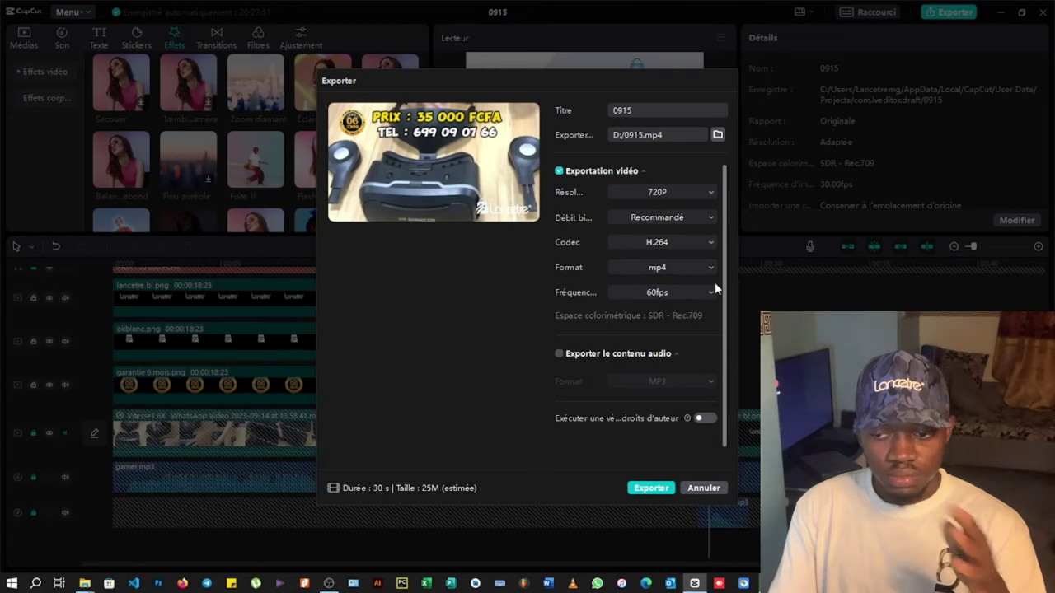
pyautogui.click(708, 292)
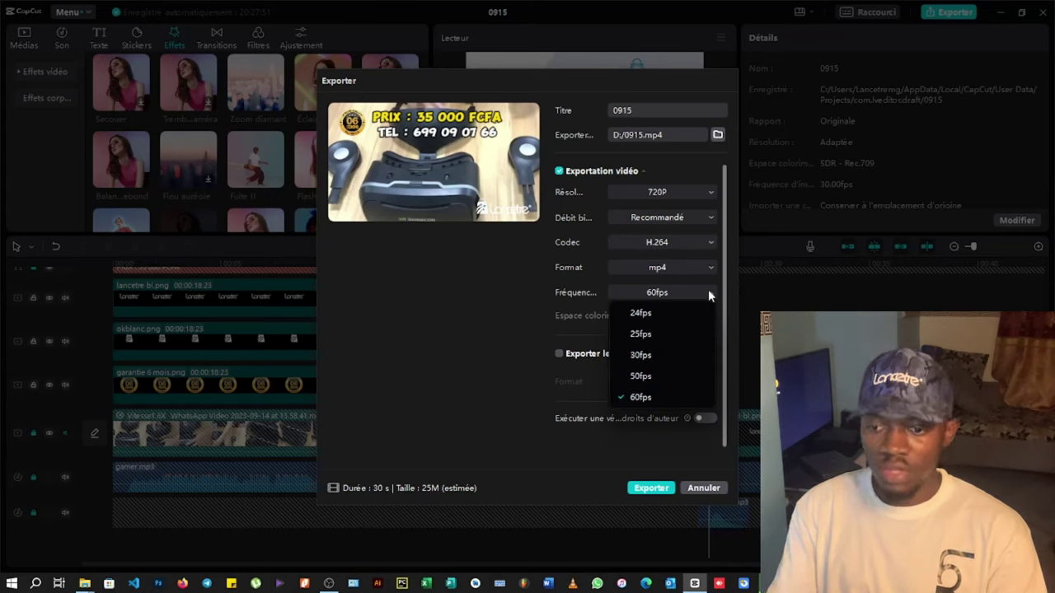
pyautogui.click(708, 292)
pyautogui.click(627, 114)
pyautogui.write('ven')
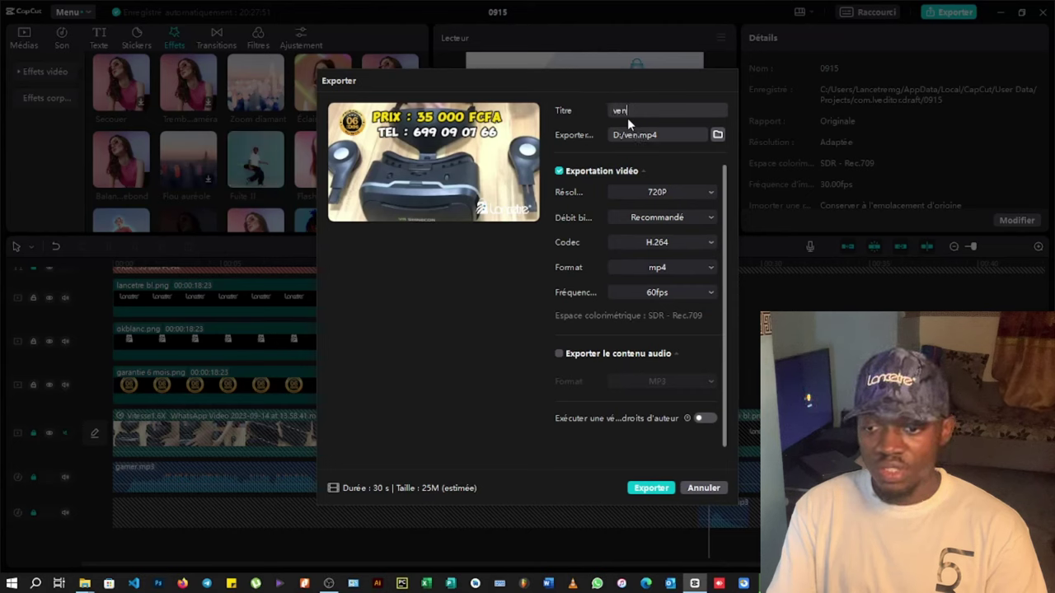
# Step: Retype the export title as 'vente gaming', saving to D:/vente gaming.mp4
pyautogui.write('te nga')
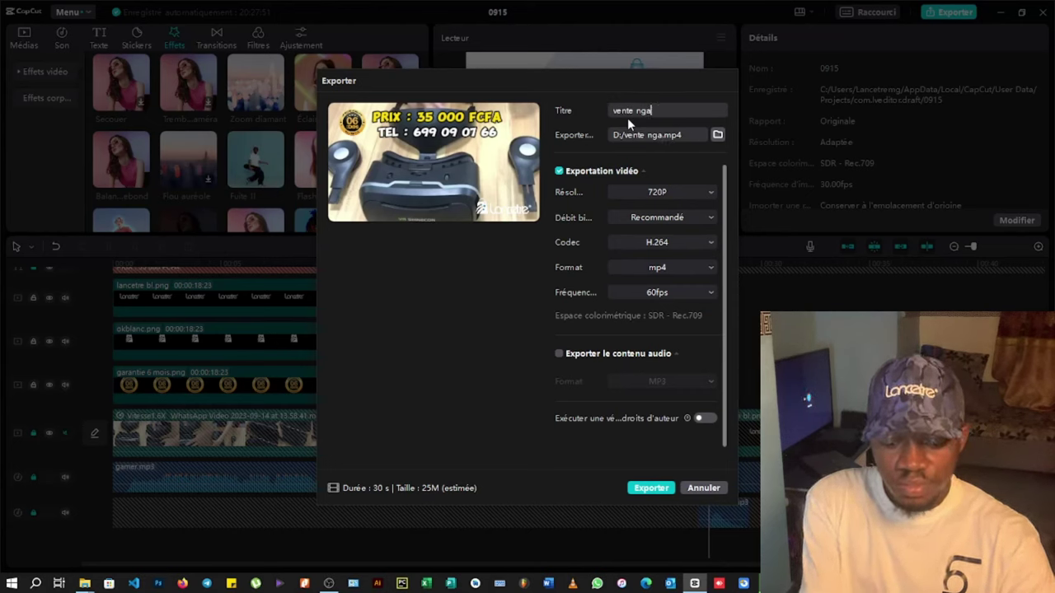
pyautogui.press('BackSpace')
pyautogui.press('BackSpace')
pyautogui.press('BackSpace')
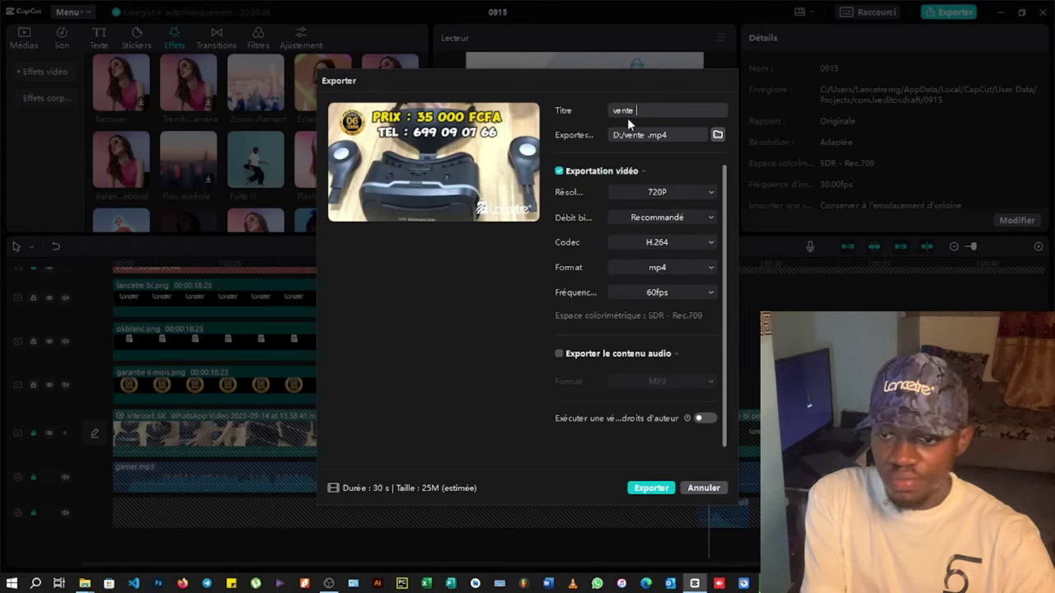
pyautogui.write('gaming')
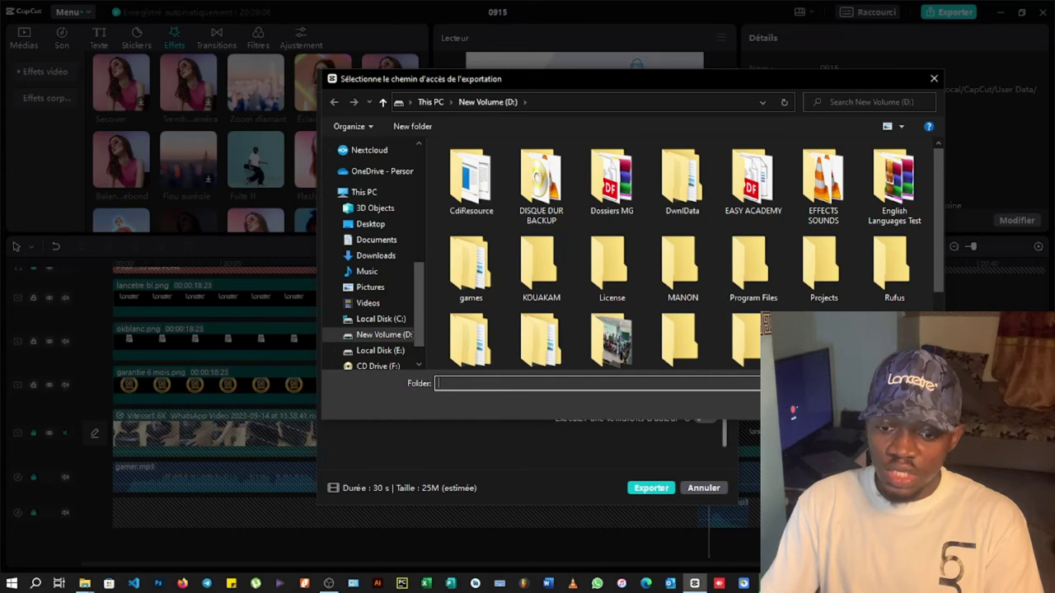
pyautogui.press('Return')
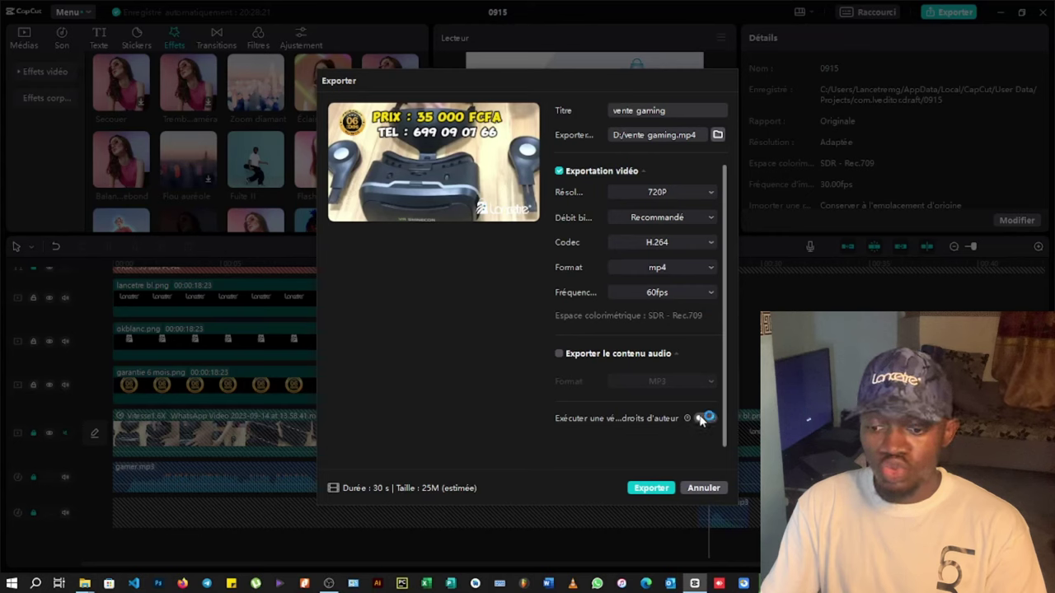
# Step: Toggle the copyright check and start rendering the 720P, 60fps mp4
pyautogui.click(703, 420)
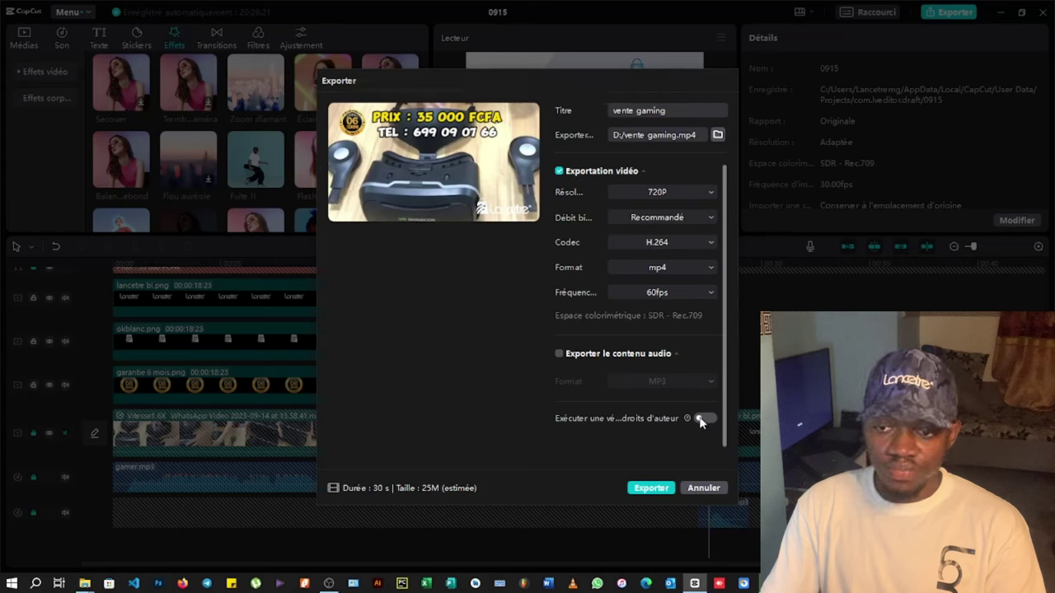
pyautogui.click(655, 490)
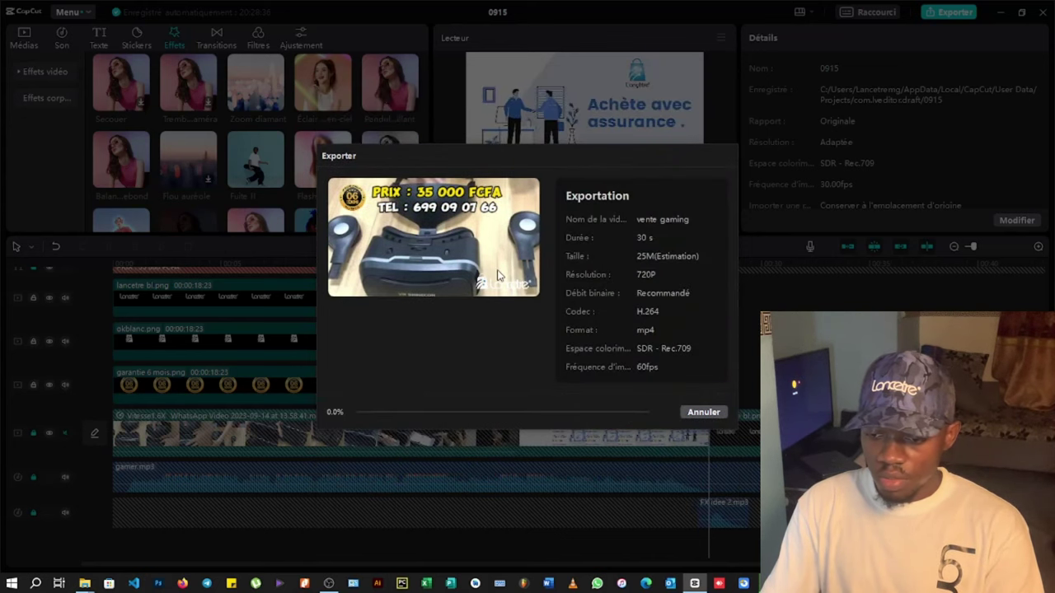